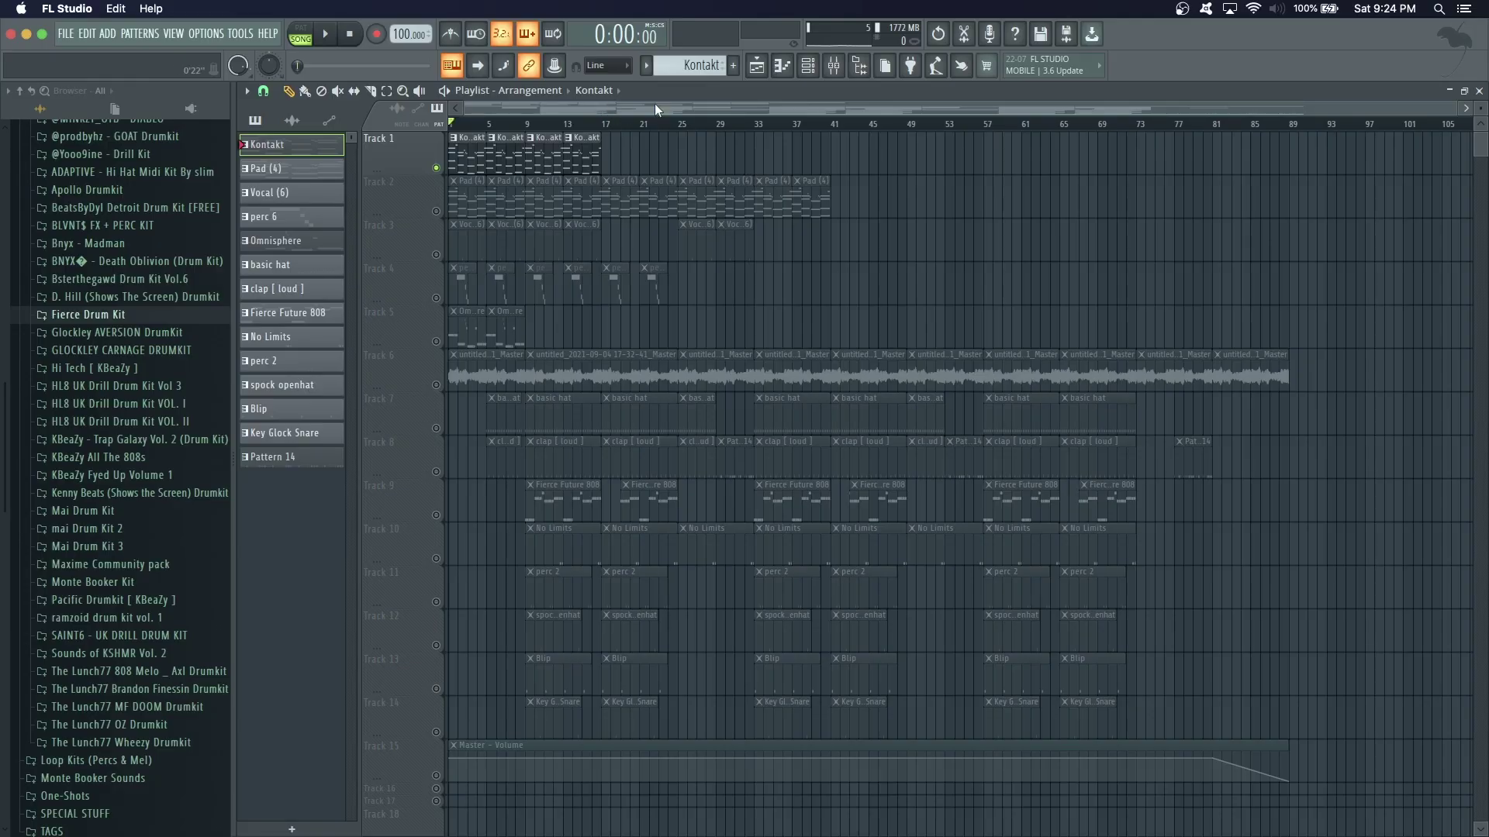
Open the Kontakt melody's notes and try moving the bar-1 D#6 note down to D#5
left_click(781, 65)
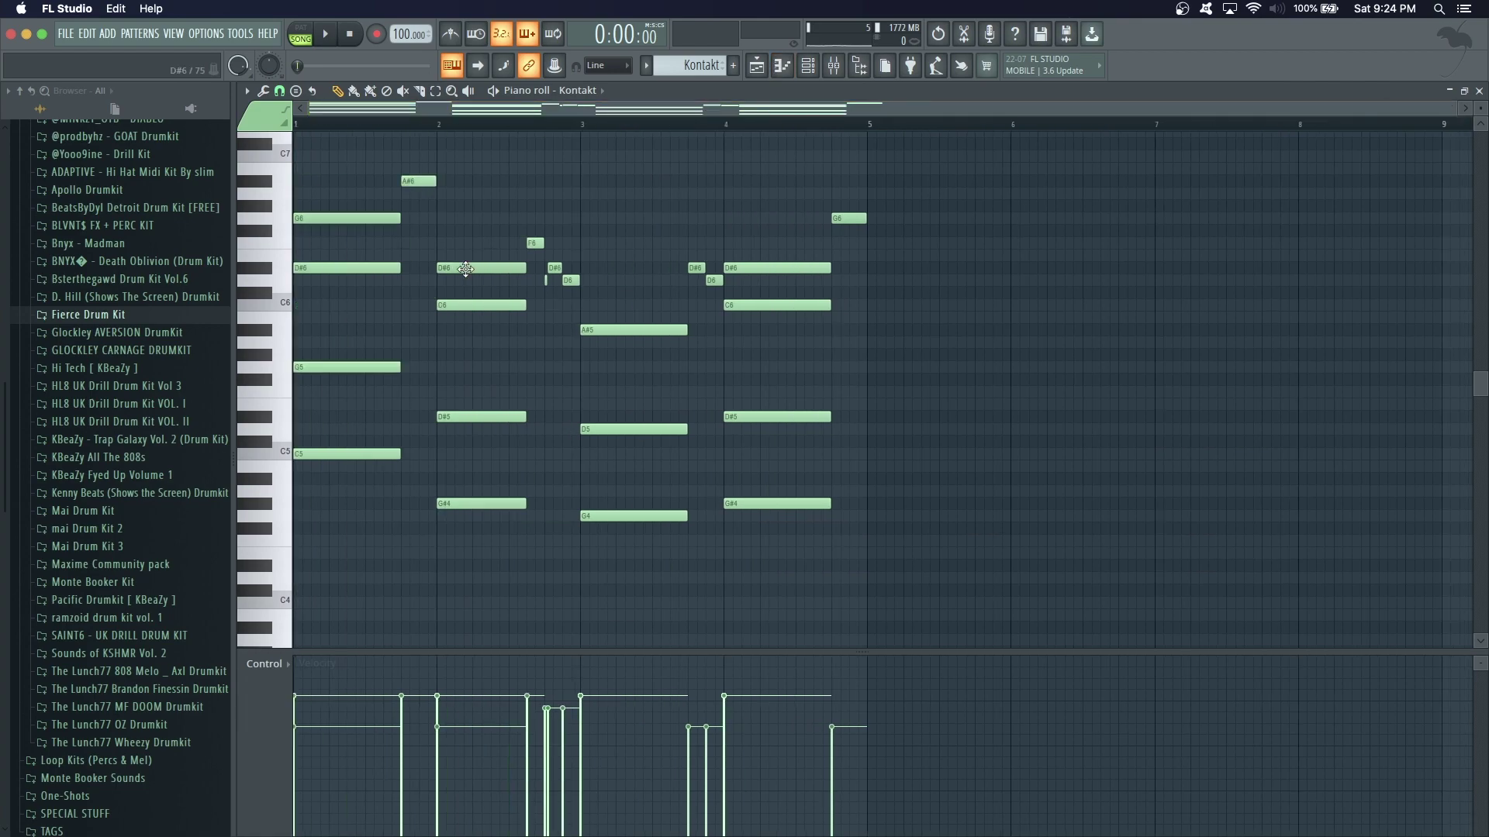
left_click(343, 267)
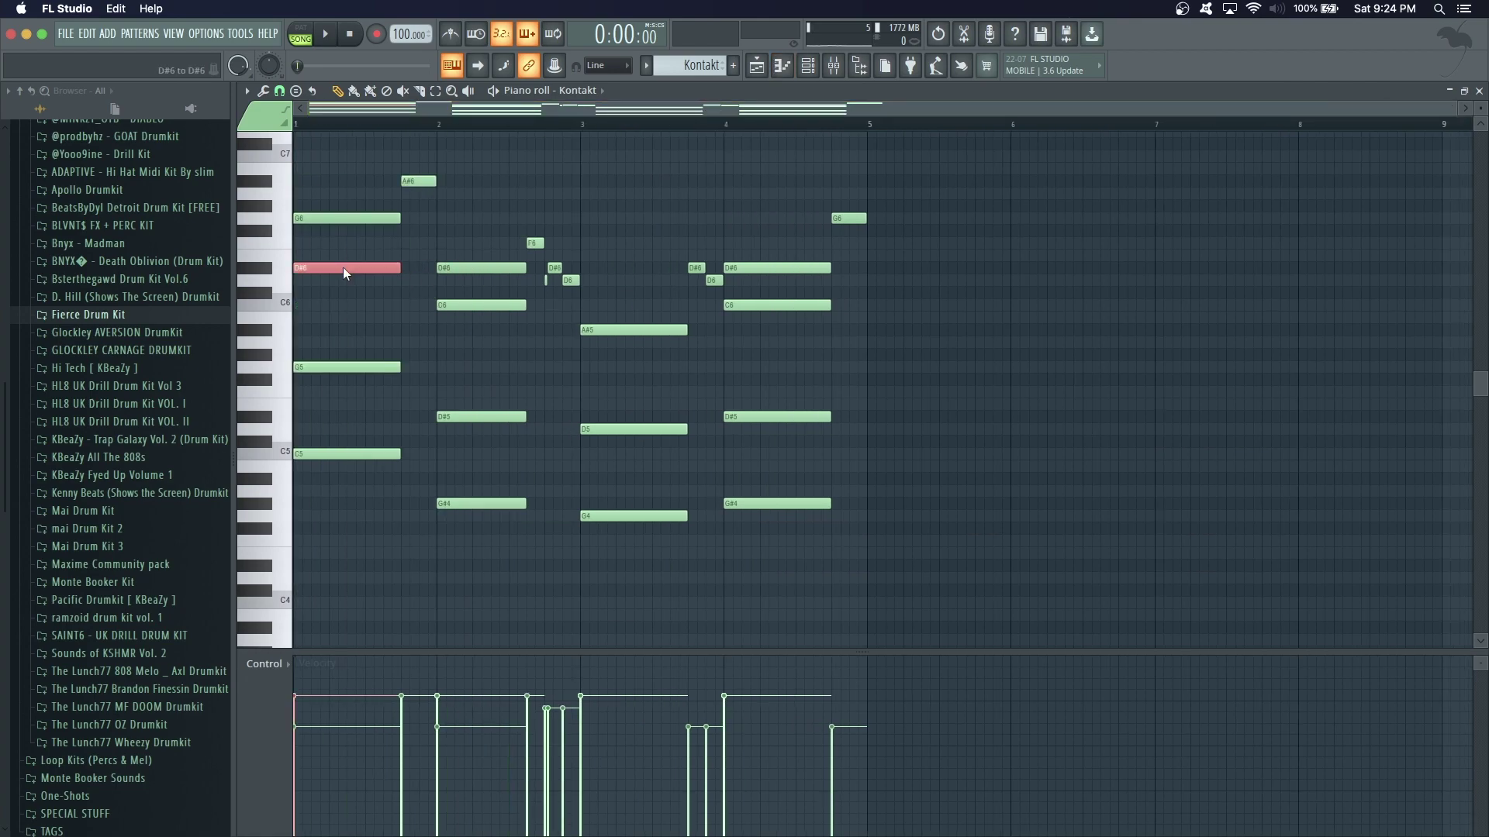
key("ctrl+Down")
key("ctrl+Up")
left_click_drag(321, 266, 321, 411)
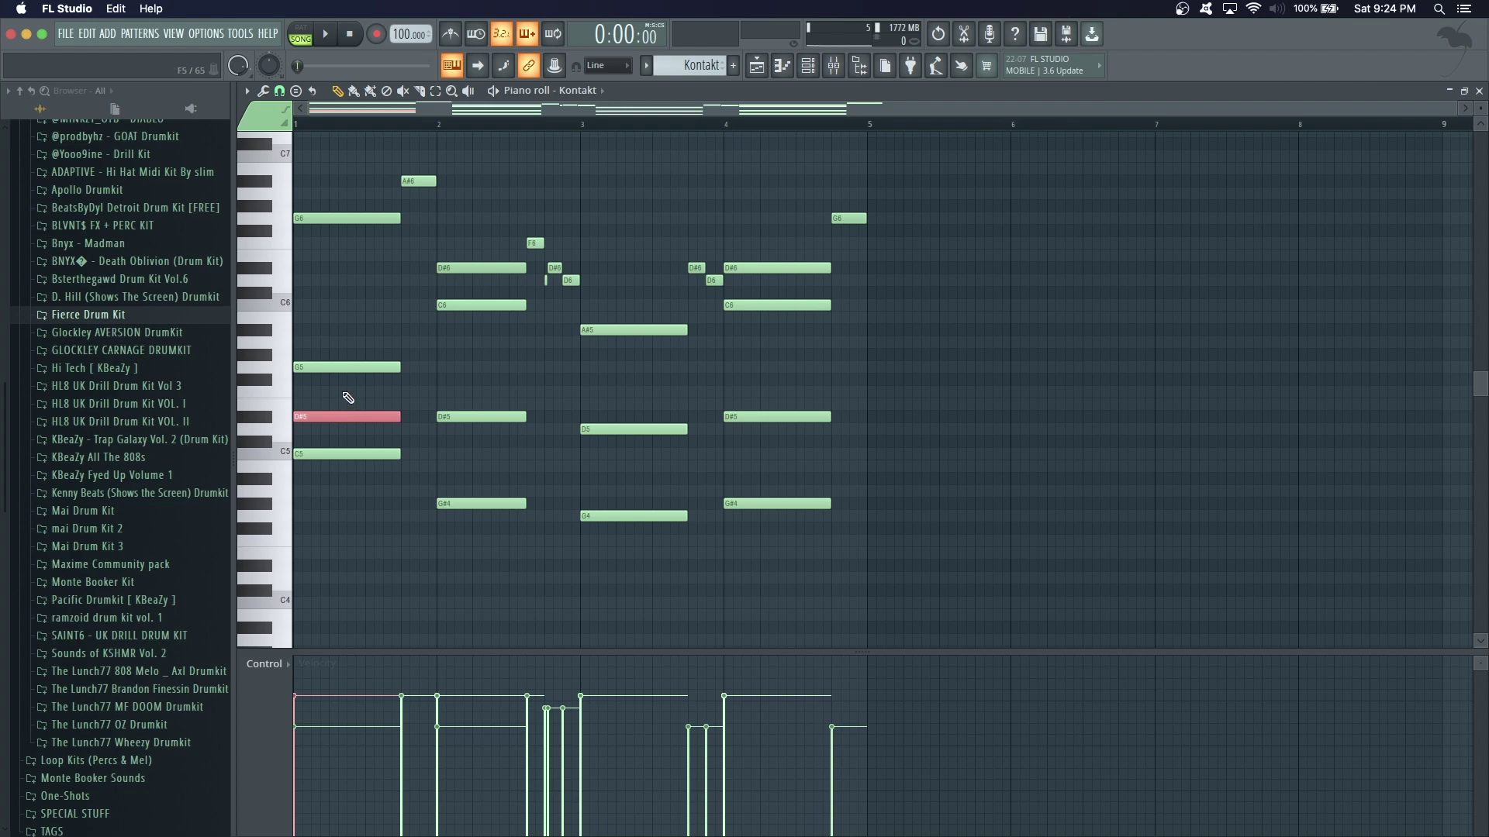
left_click(380, 420)
key("ctrl+Up")
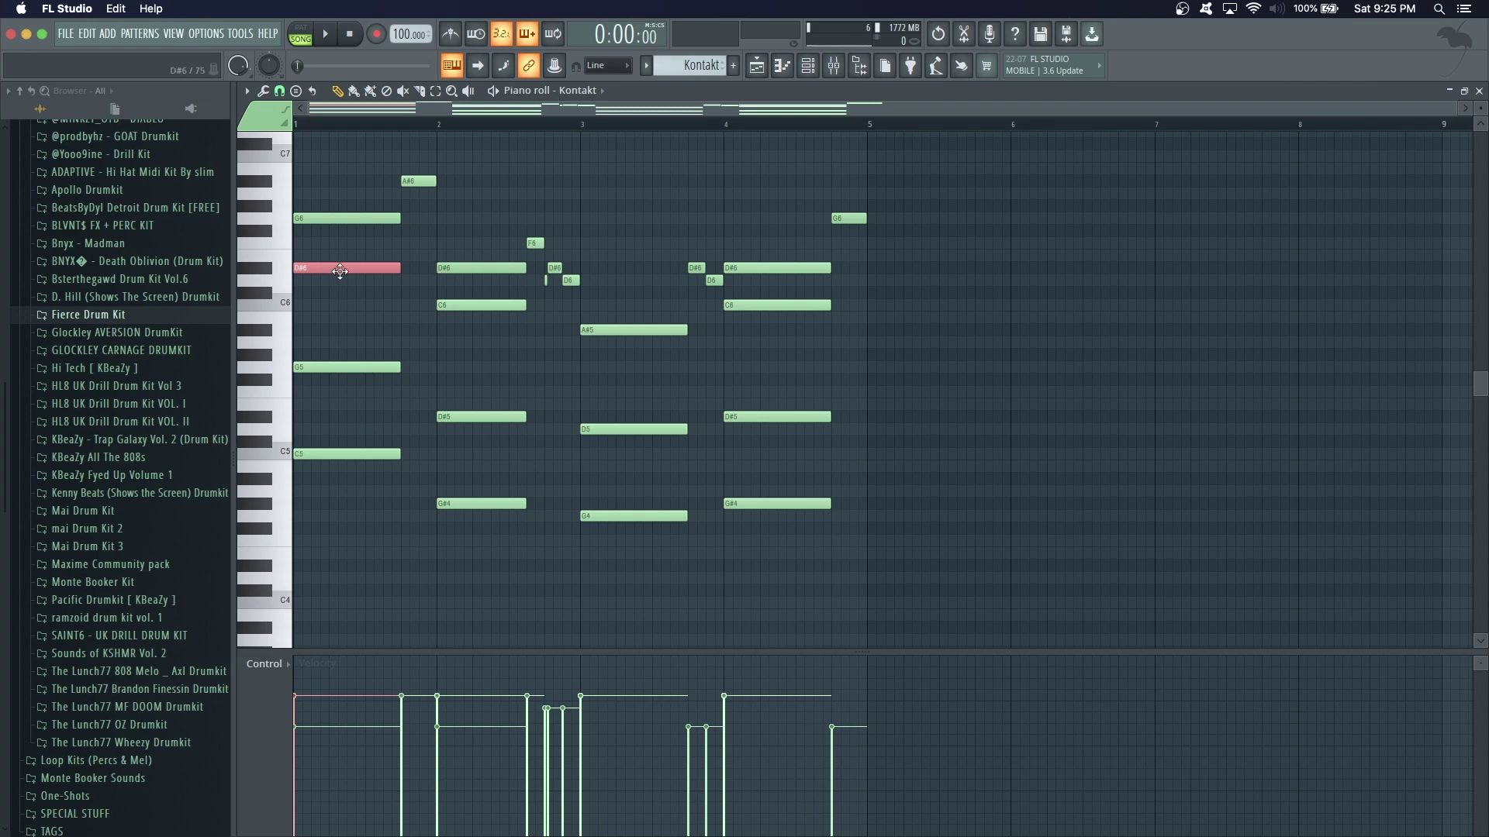
key("ctrl+Down")
Delete the bar-1 G6 note, raise D#5 back to D#6, and audition the first bar
left_click_drag(342, 276, 346, 490)
right_click(333, 218)
key("space")
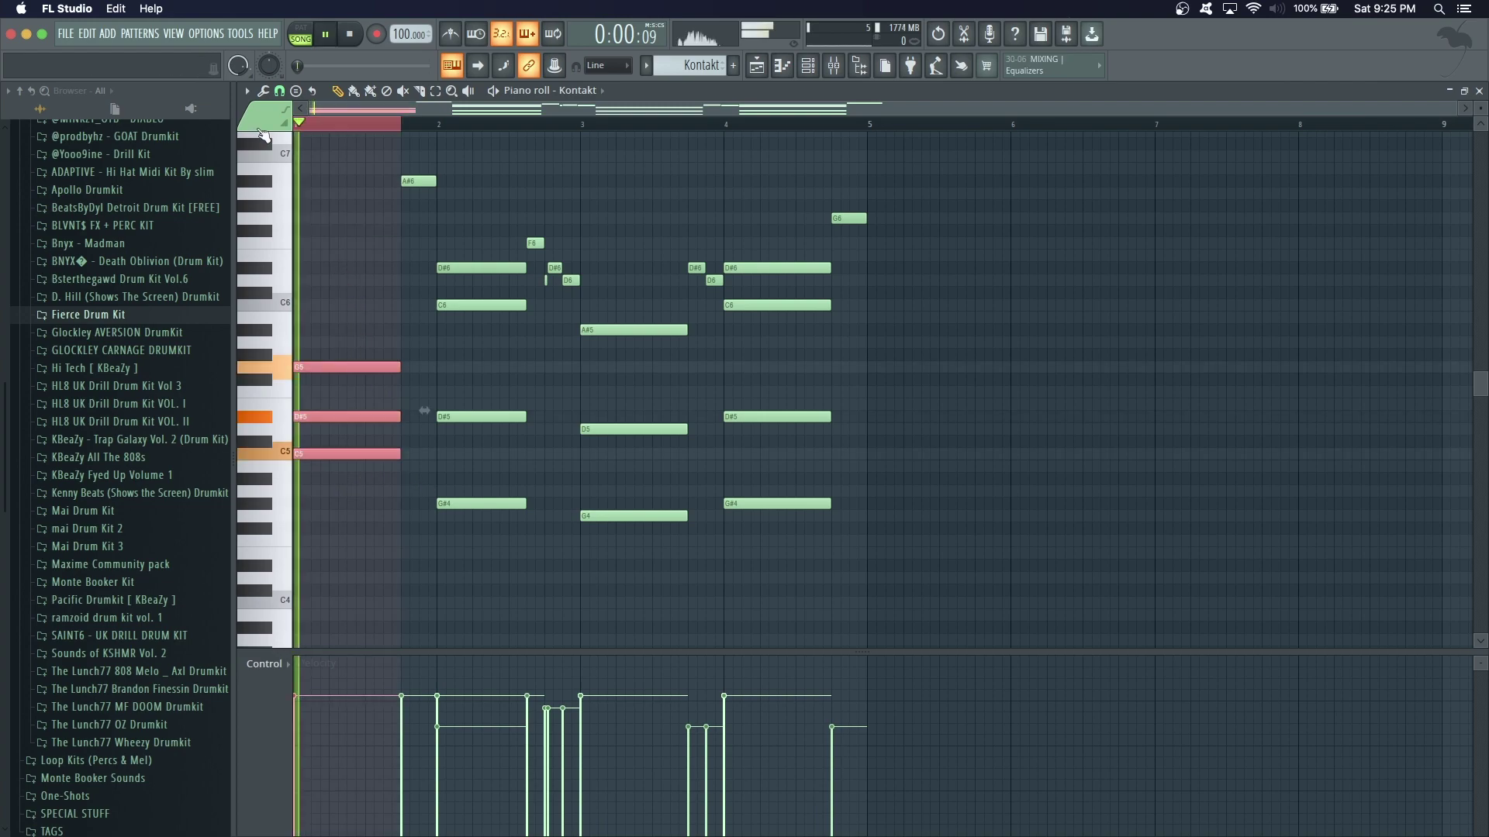
key("space")
left_click(363, 415)
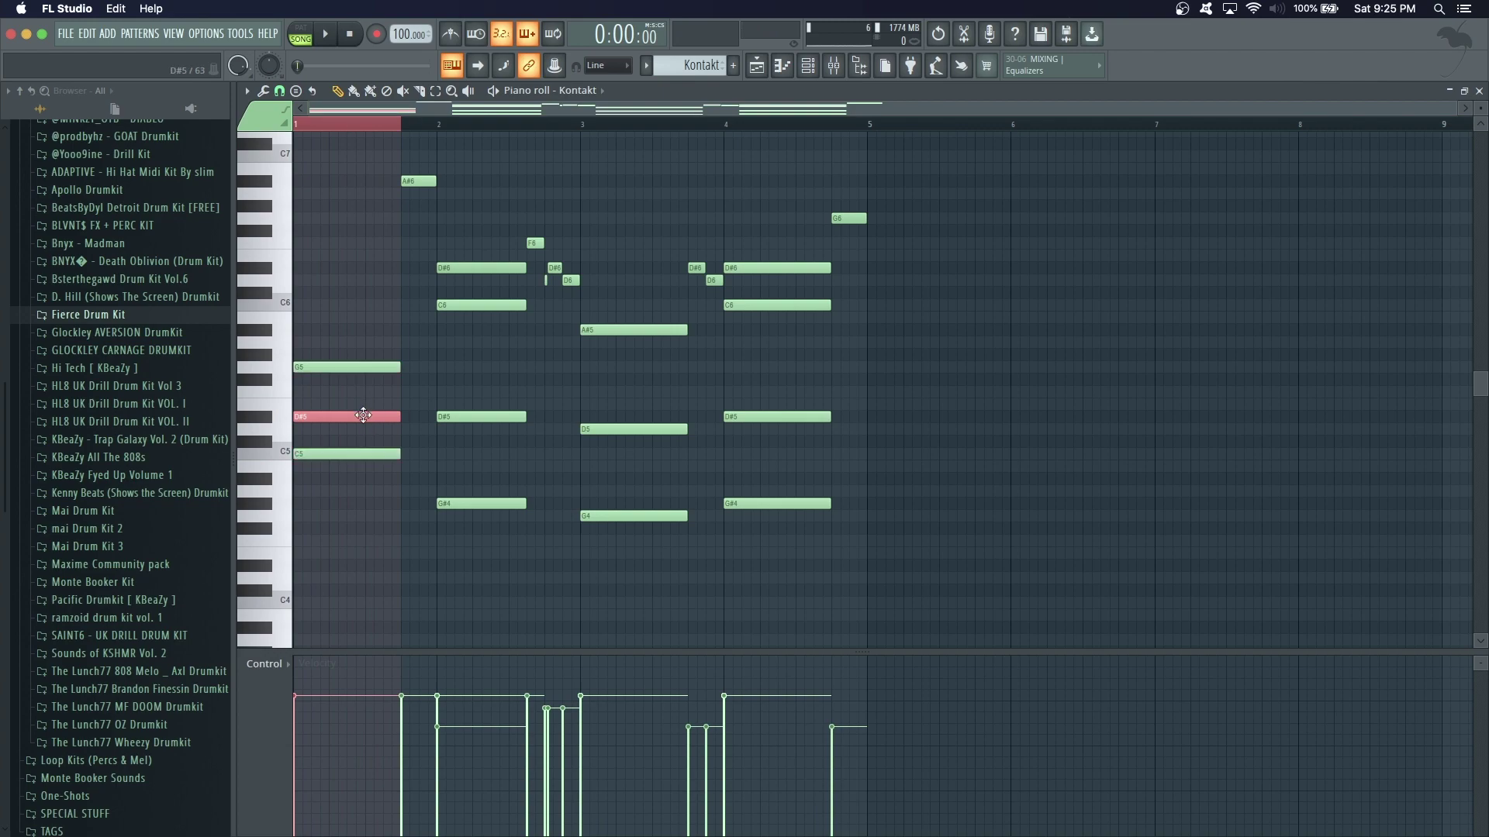
key("ctrl+Up")
key("space")
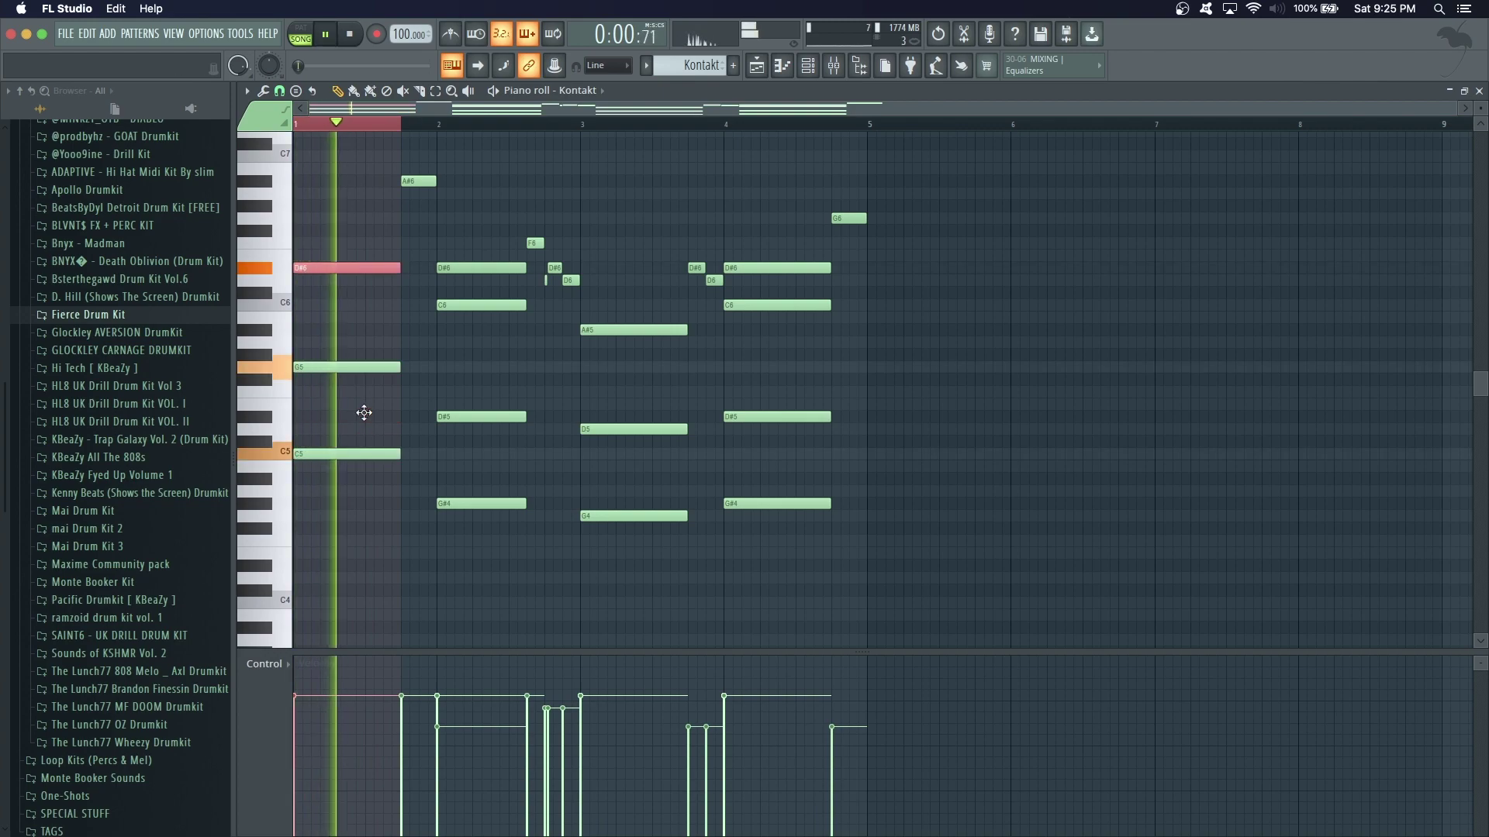
key("space")
Clear the bar-1 selection and redraw a G6 note at the start of bar 1
left_click(279, 91)
left_click(291, 130)
left_click(306, 128)
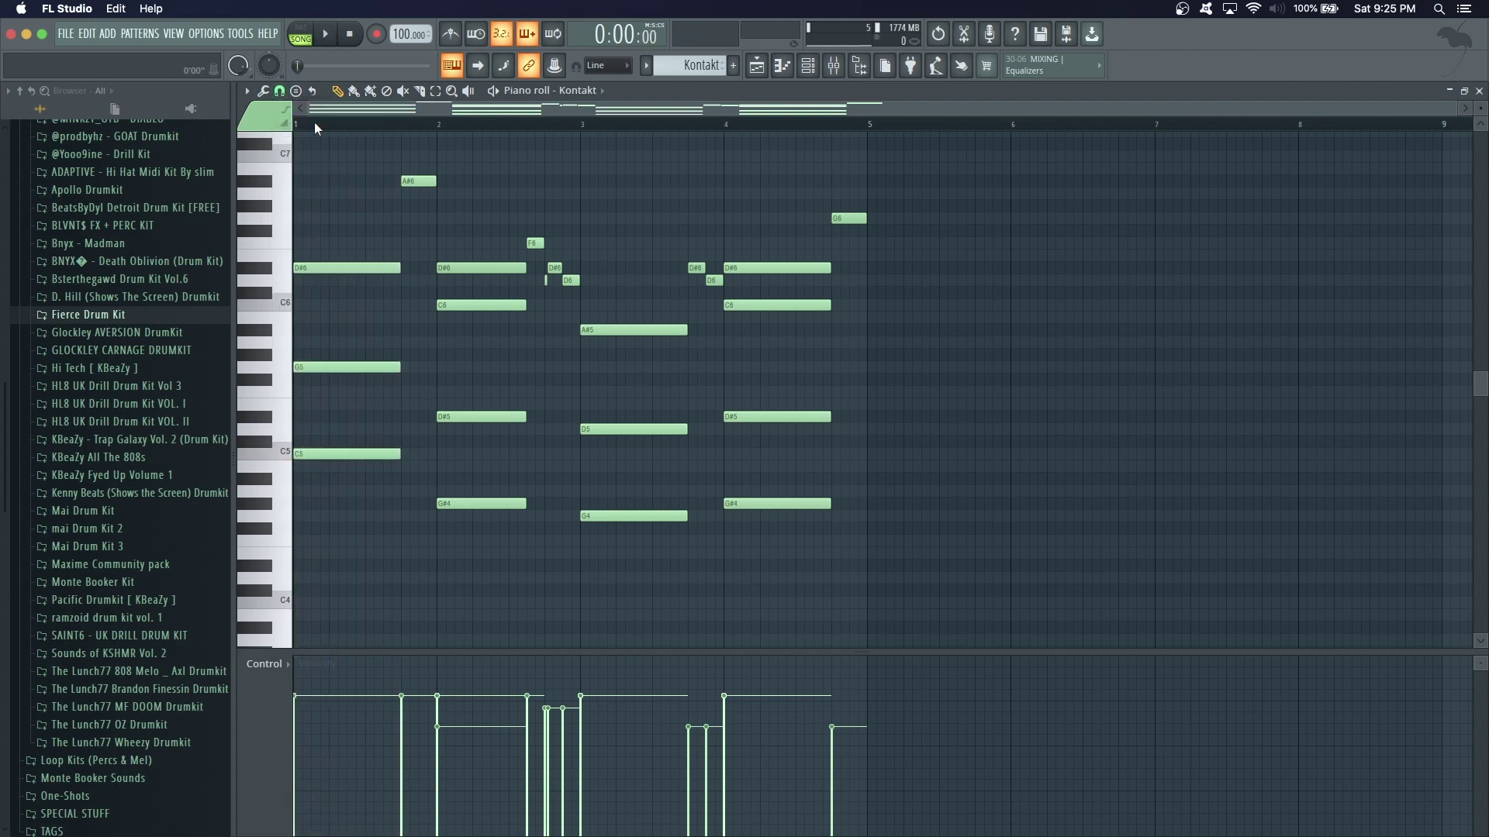
left_click(316, 130)
left_click(311, 130)
left_click_drag(324, 206, 385, 221)
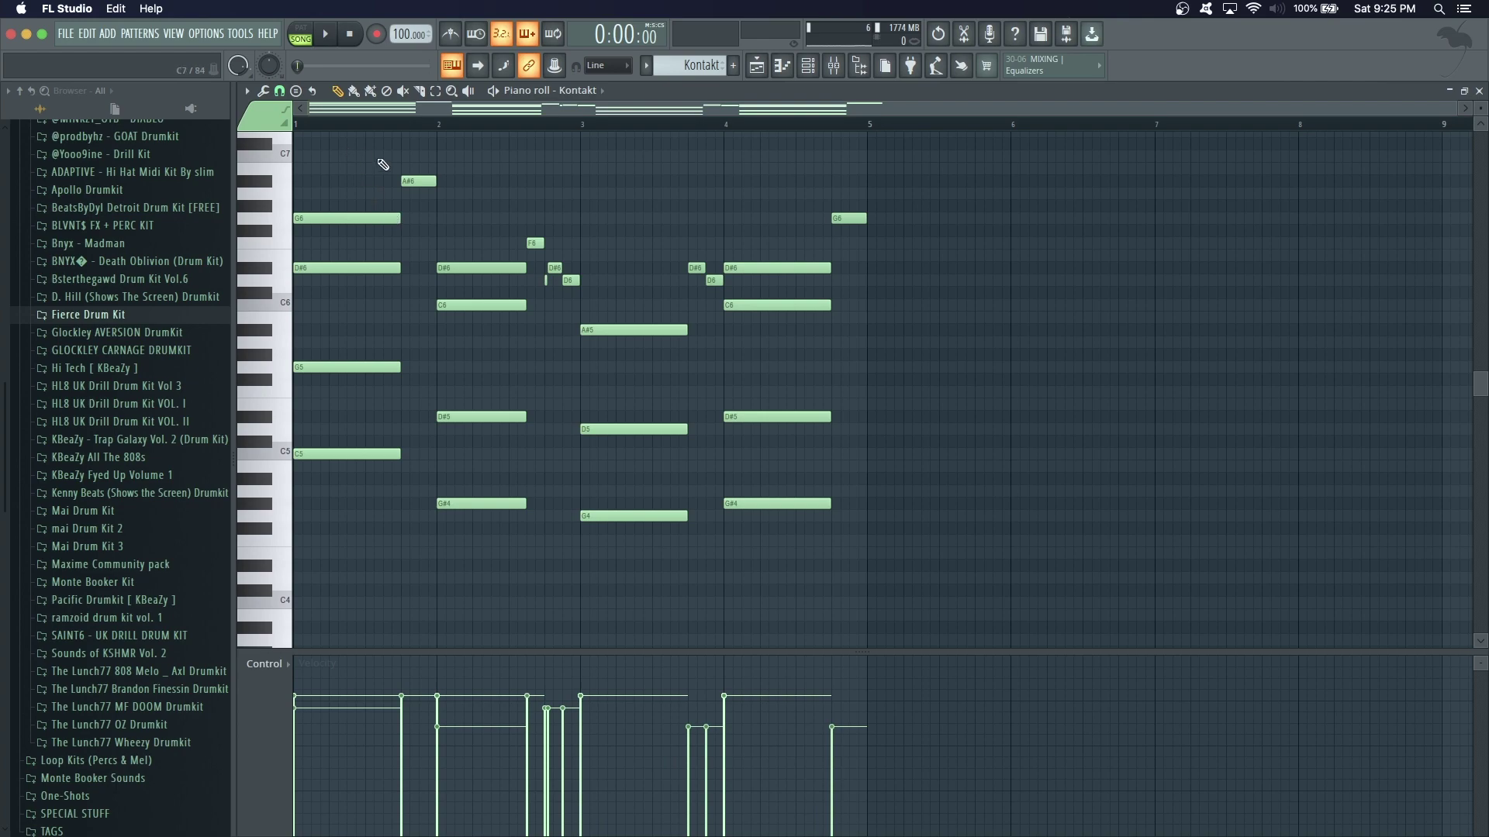
Reset the song position and time selection, then listen to the edited Kontakt pattern
left_click(463, 123)
left_click_drag(452, 133, 194, 163)
left_click(346, 133)
key("space")
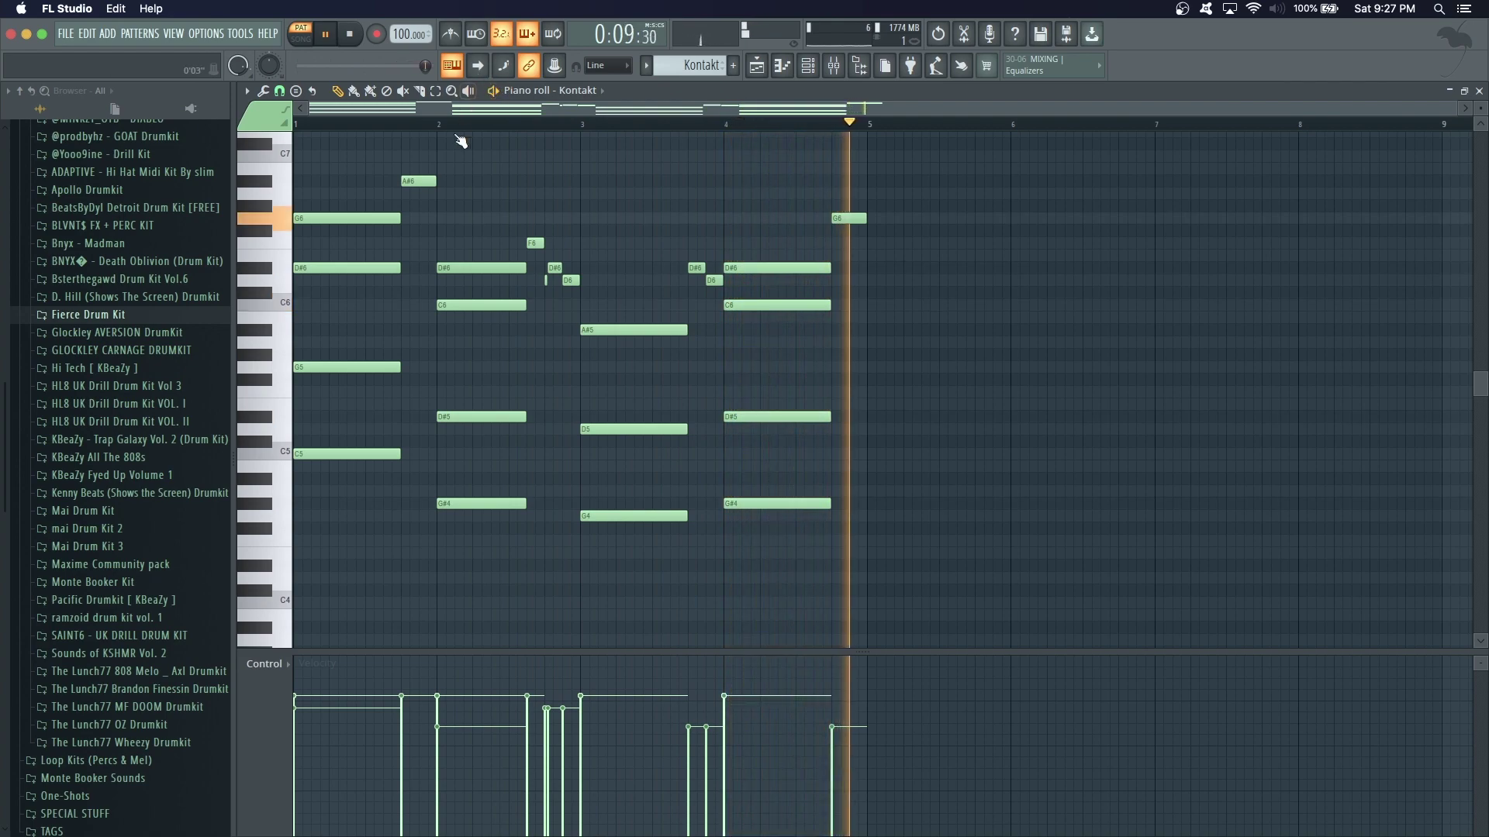
key("space")
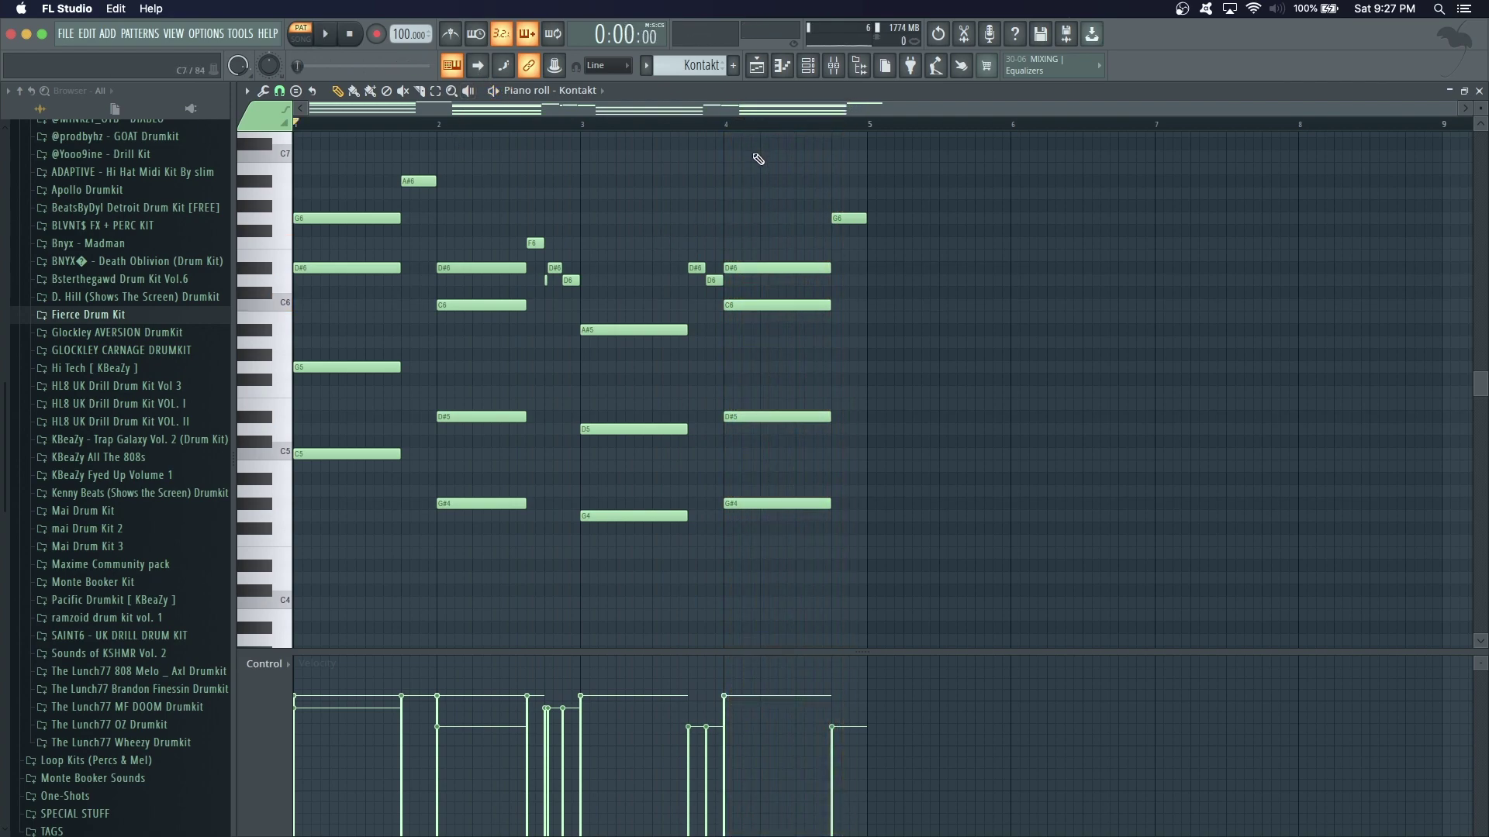
Open the Pad (4) channel's piano roll and play its chords, stopping at the start
left_click(756, 65)
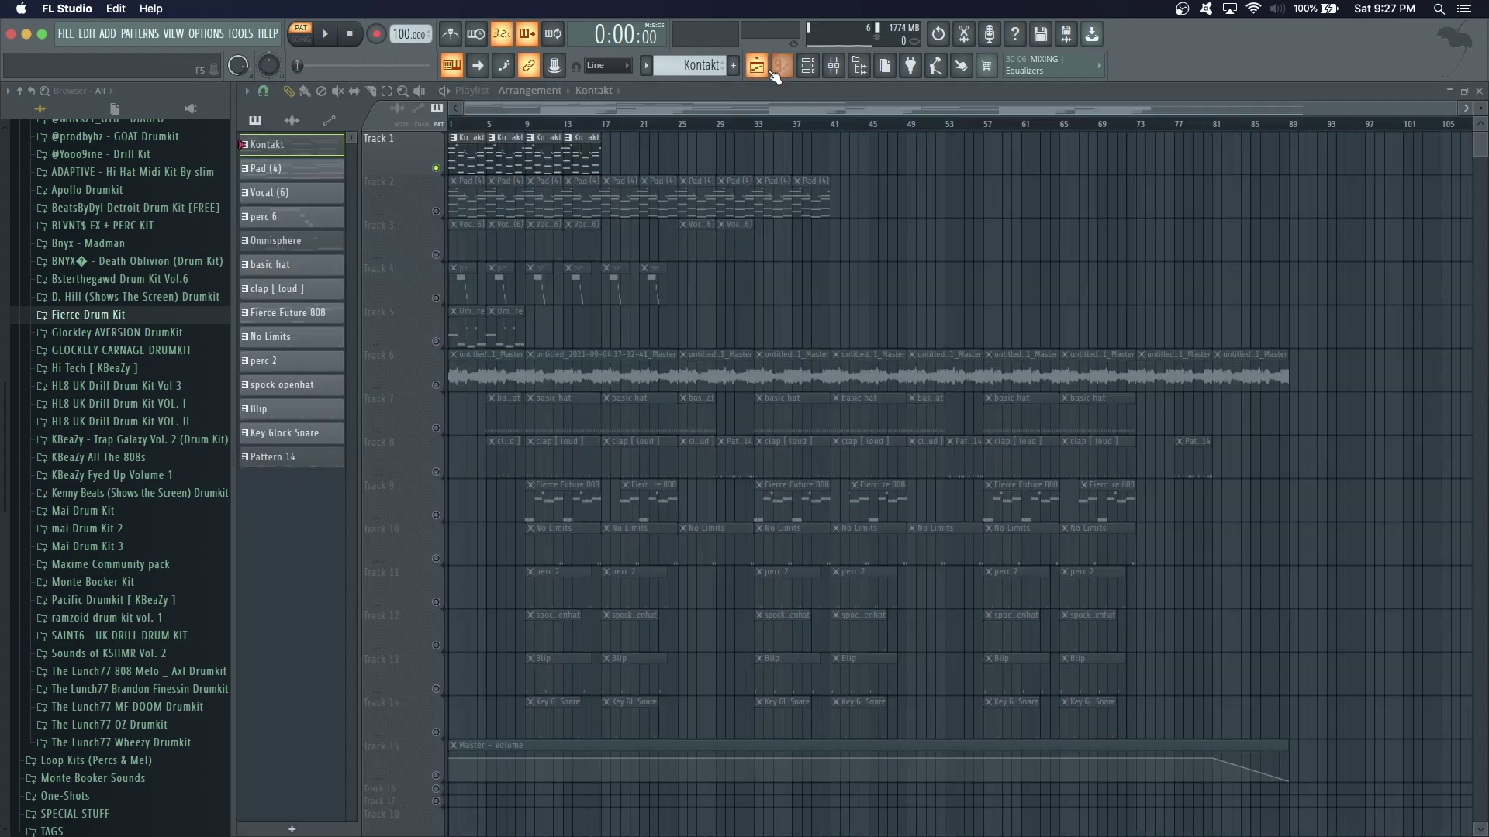
left_click(783, 65)
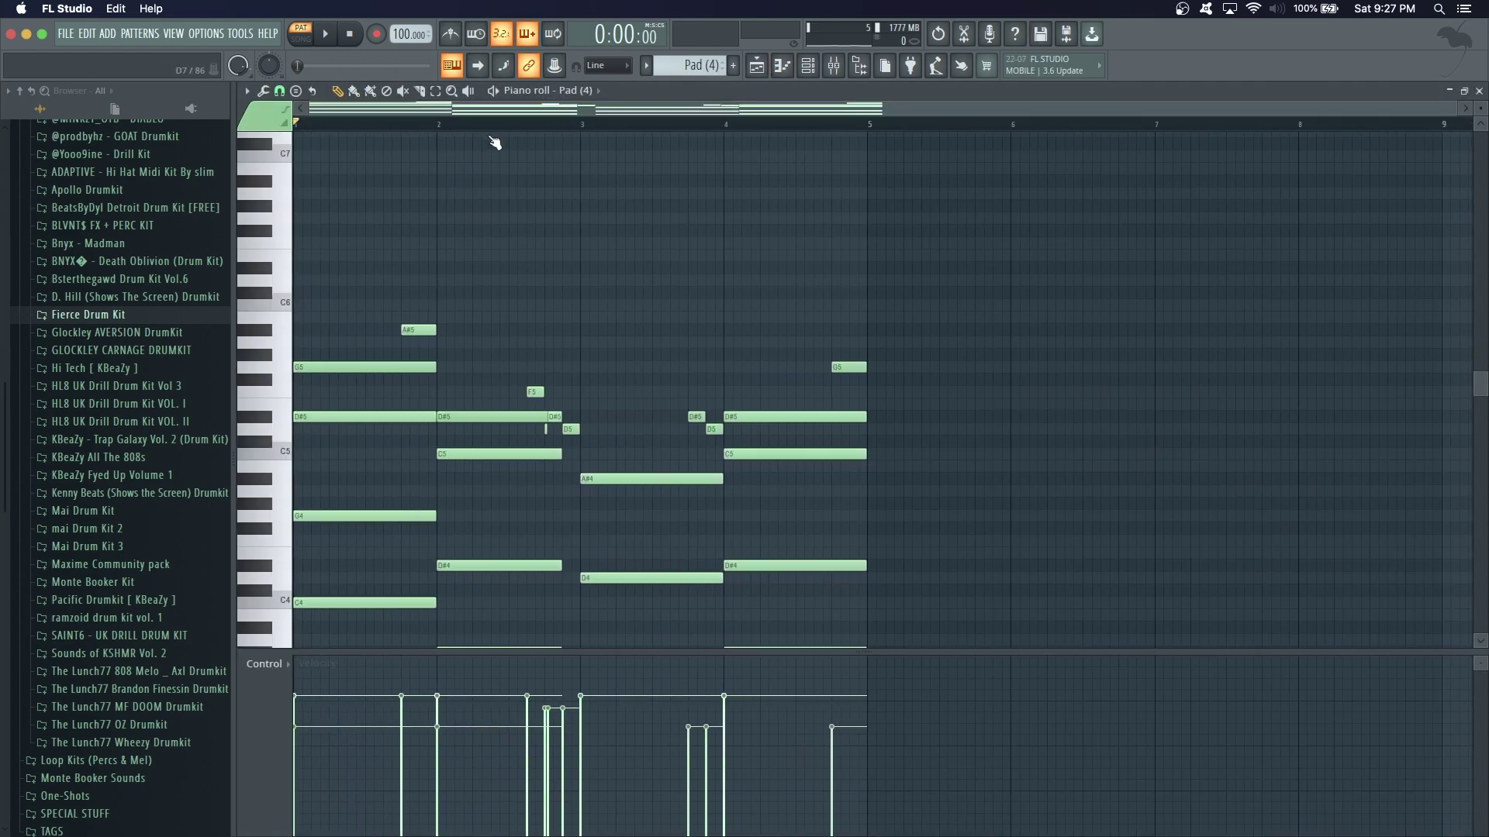
scroll(577, 172, "down", 4)
left_click(493, 90)
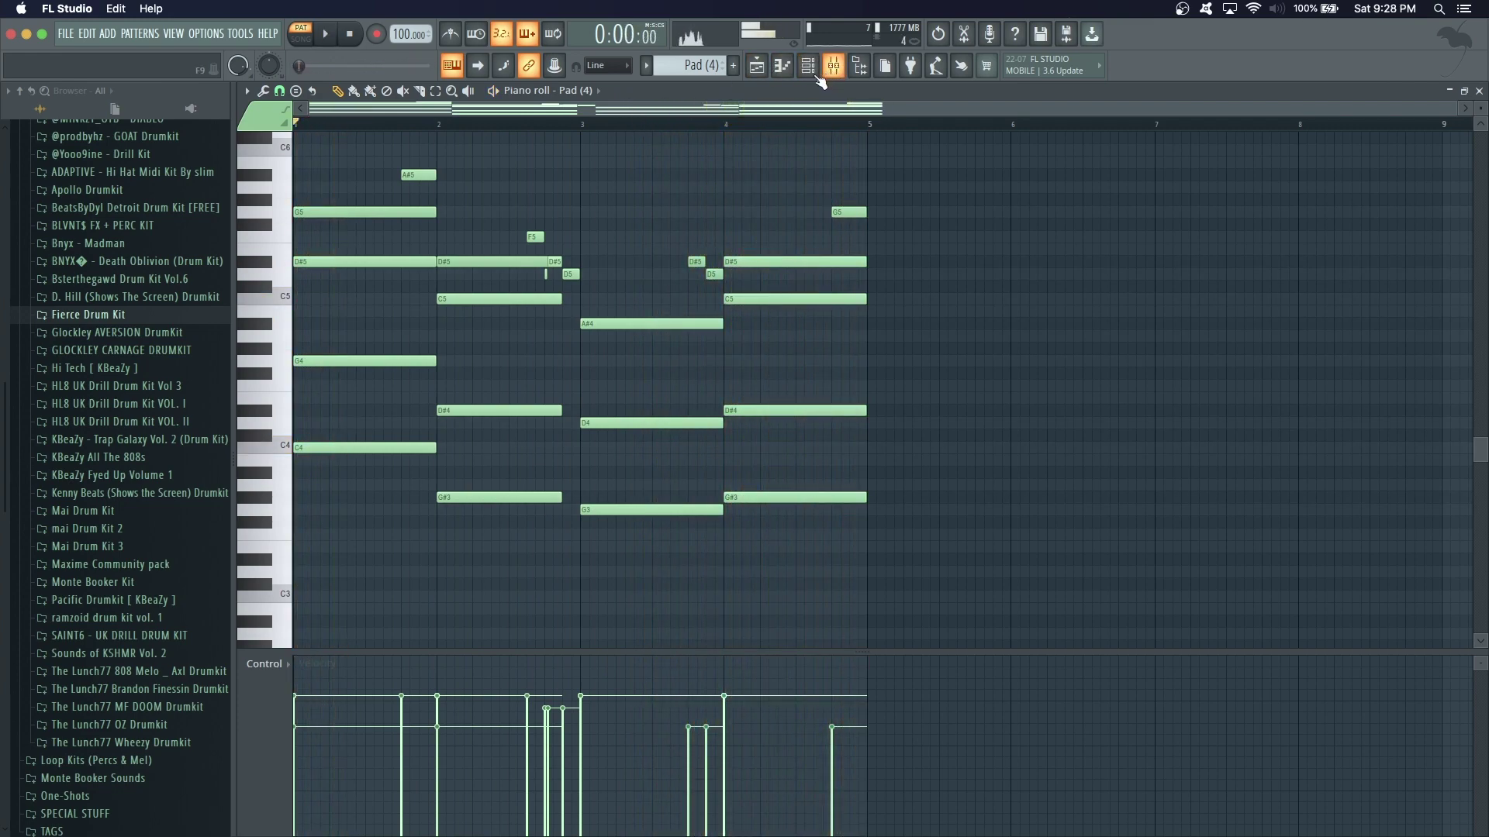
key("space")
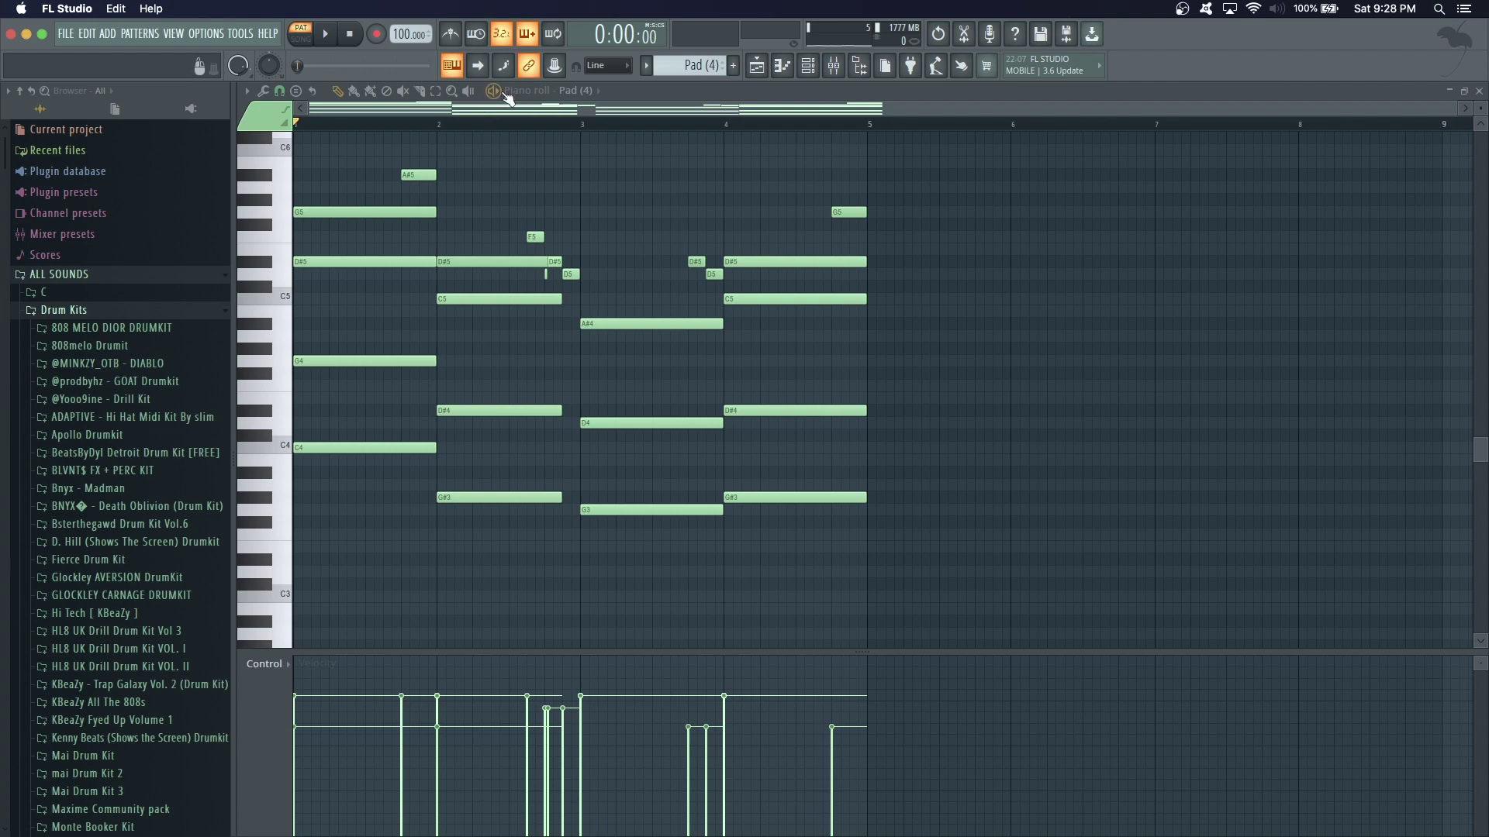
key("space")
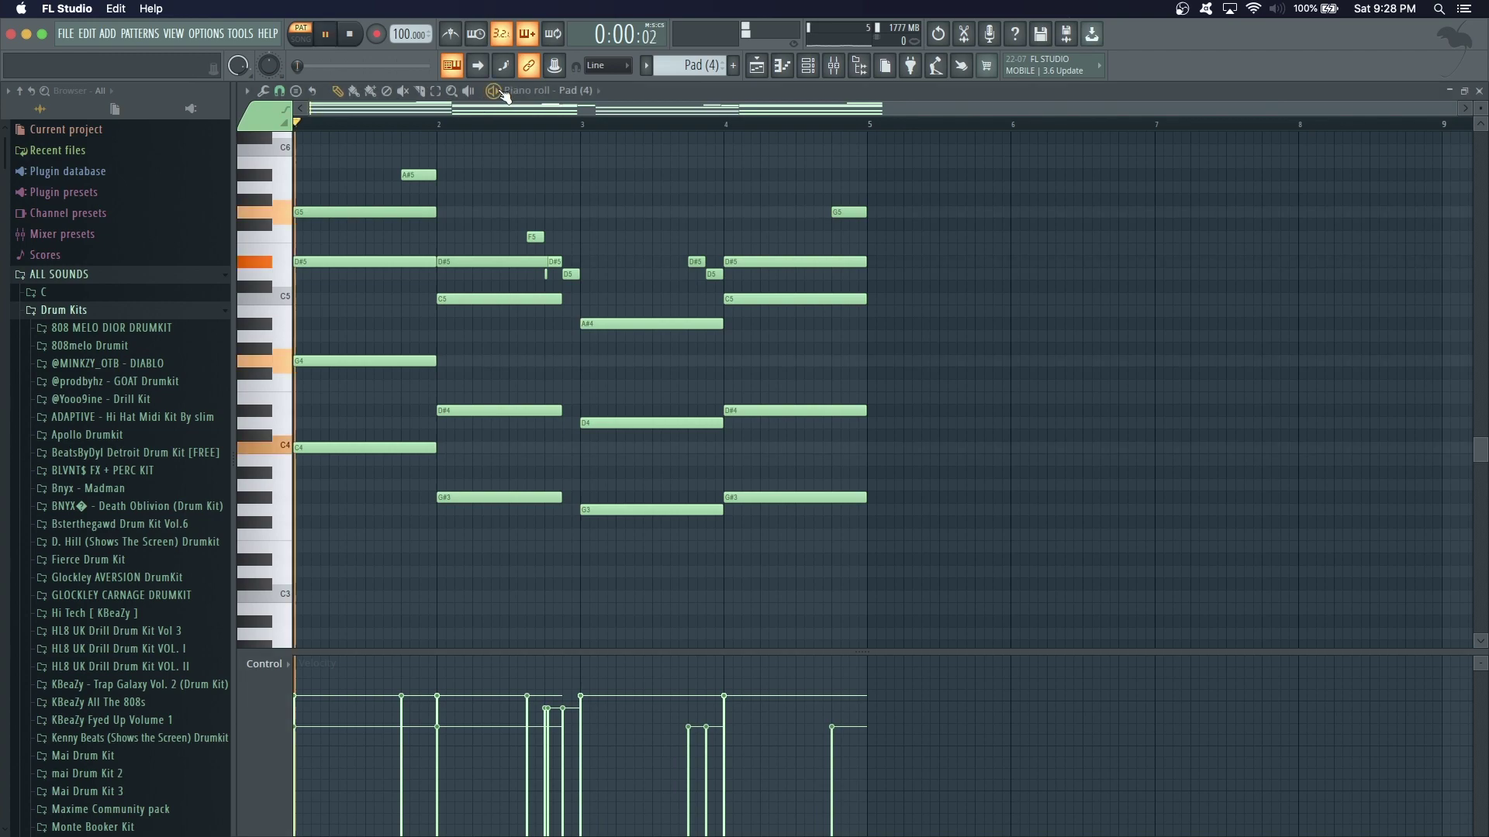
key("space")
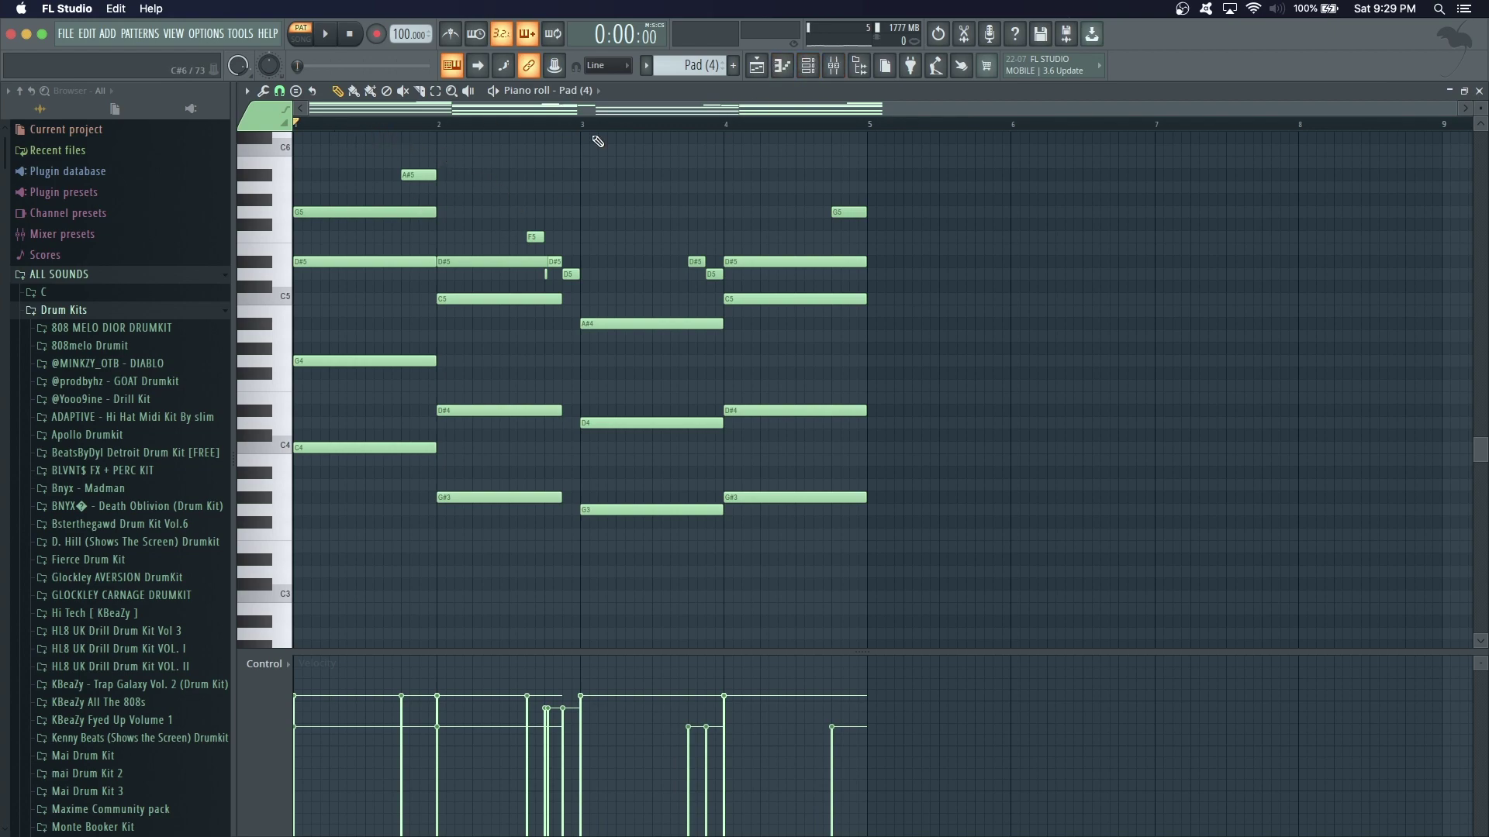
Listen to the Pad track through its Fruity parametric EQ 2, then return to the playlist
left_click(834, 65)
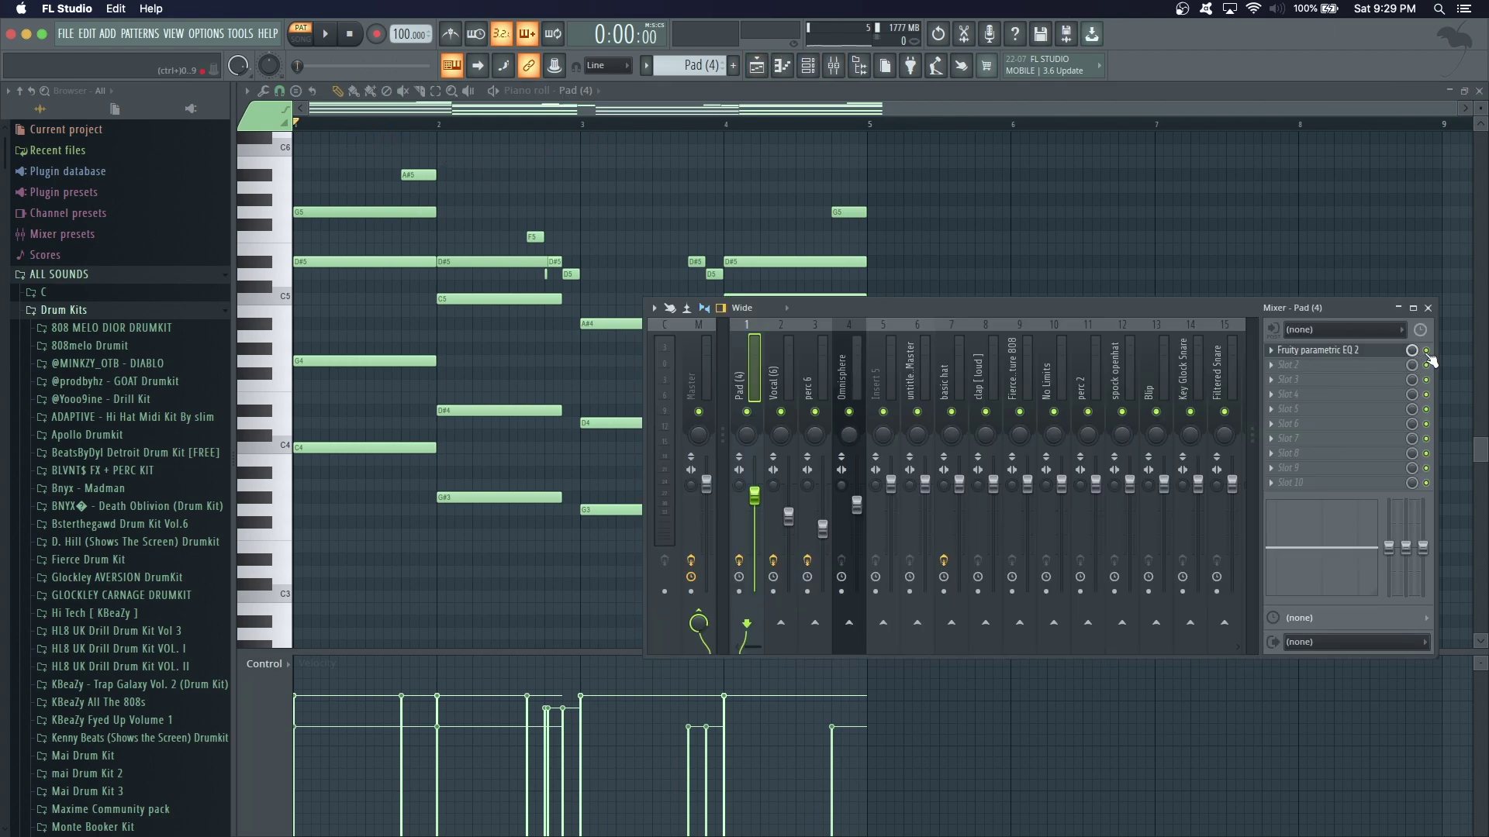
left_click(1311, 355)
key("space")
left_click_drag(543, 244, 674, 294)
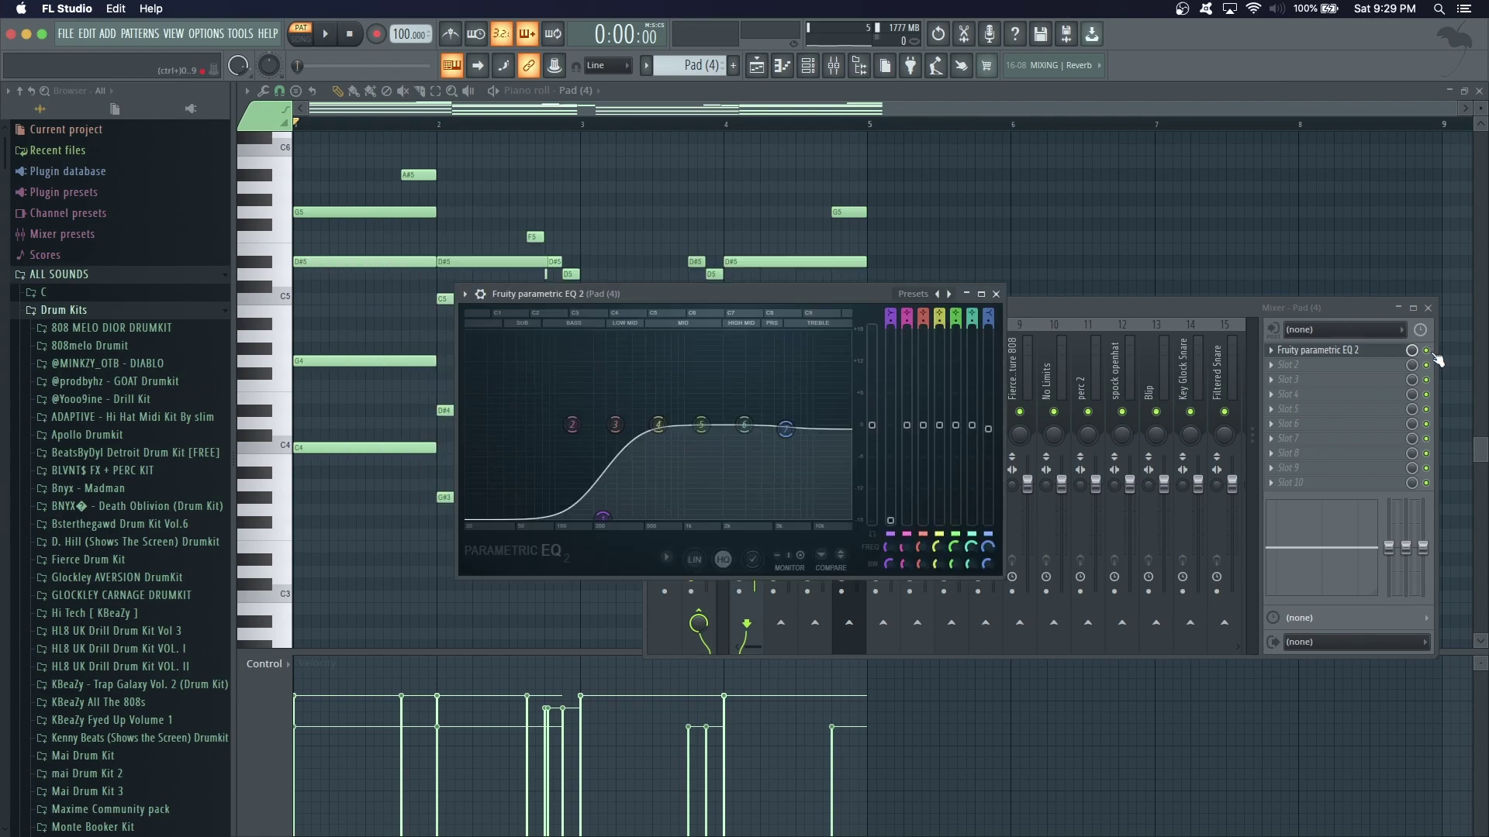
left_click(1432, 358)
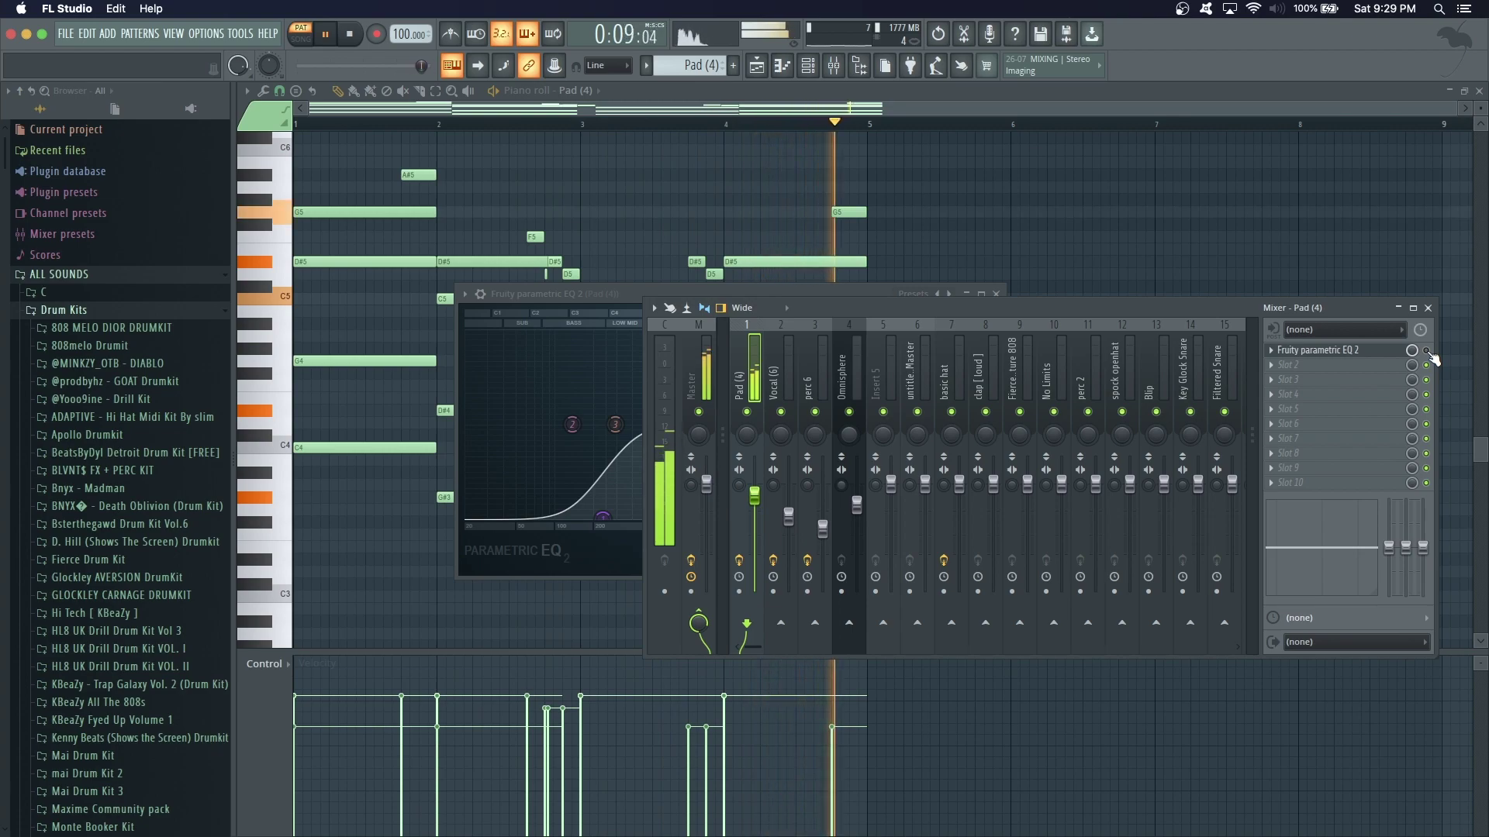
key("space")
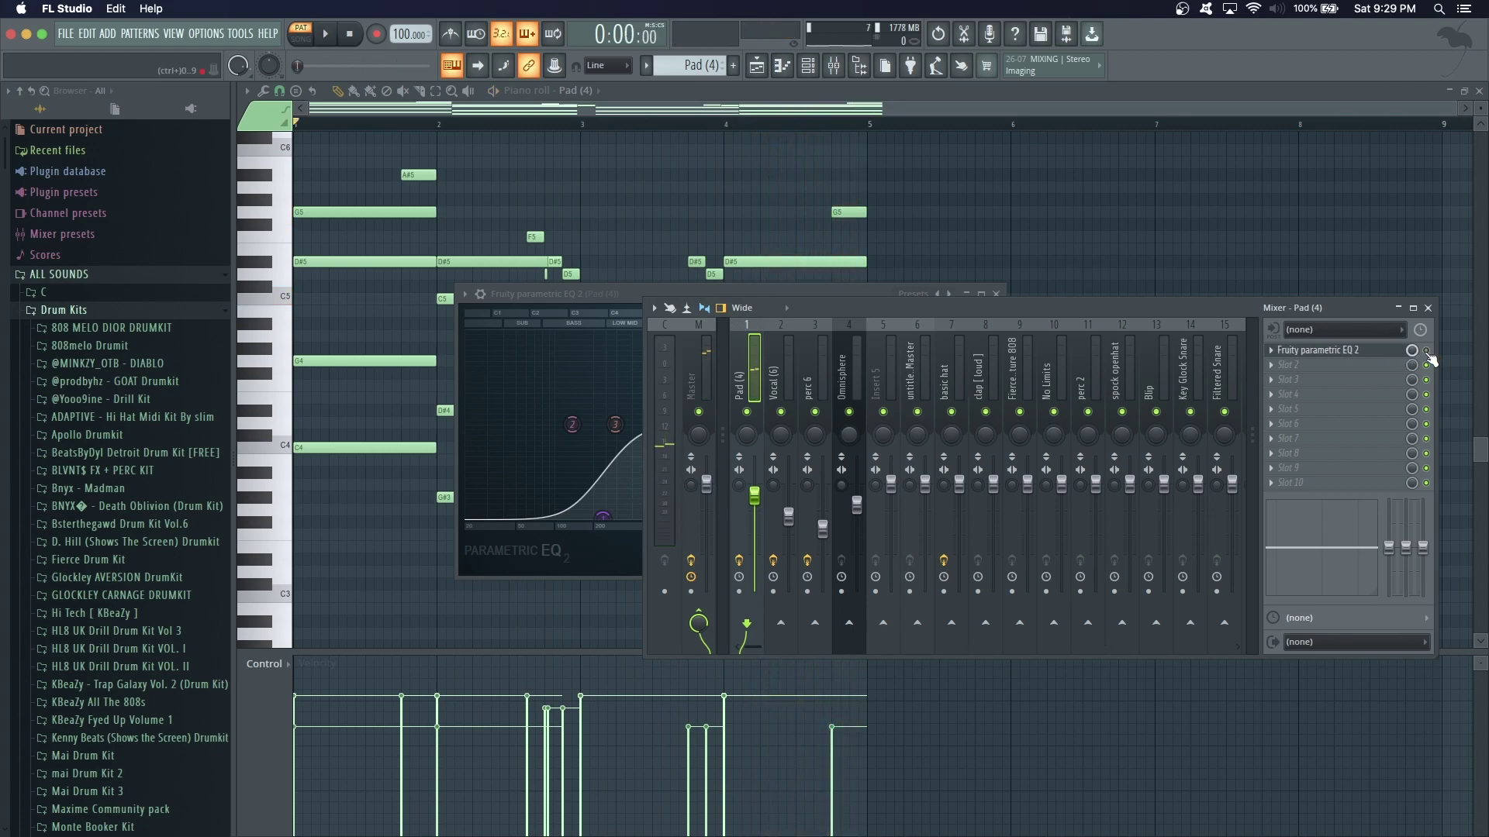
key("space")
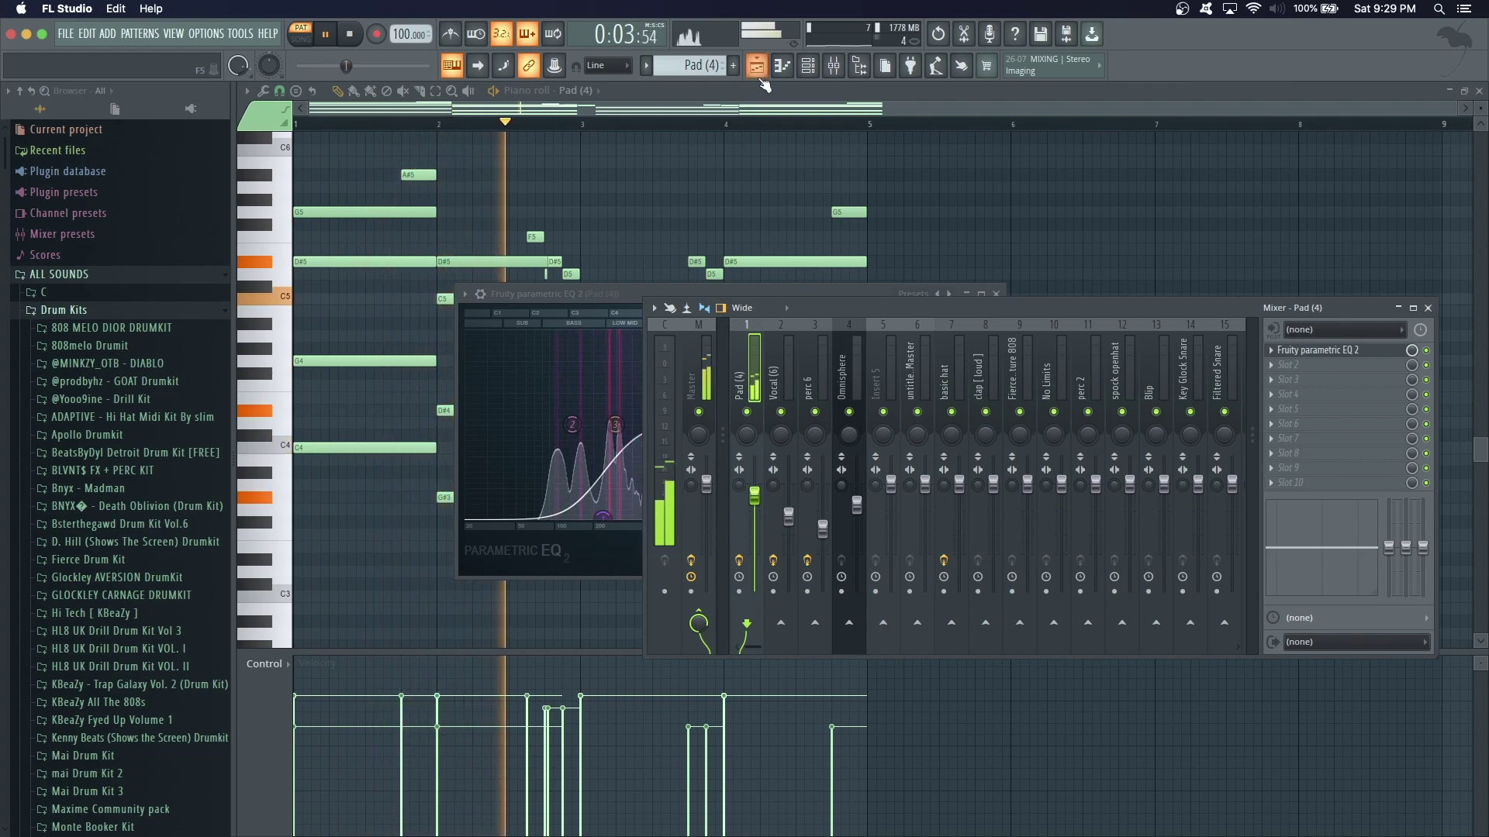
key("space")
key("F5")
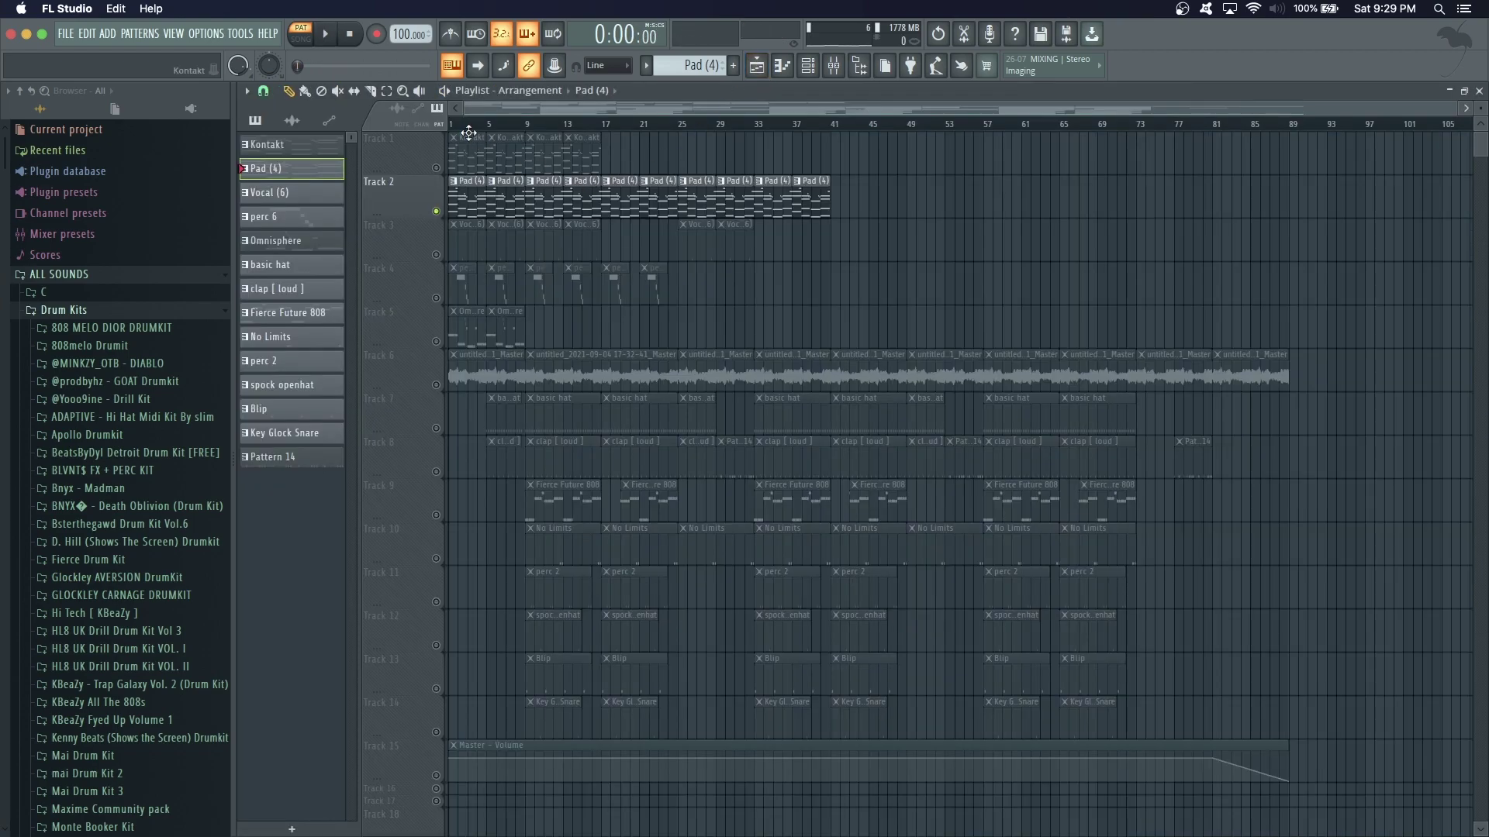
Switch to song mode, unmute Track 3's Vocal clips and play the arrangement from bar 1
key("l")
left_click(436, 254)
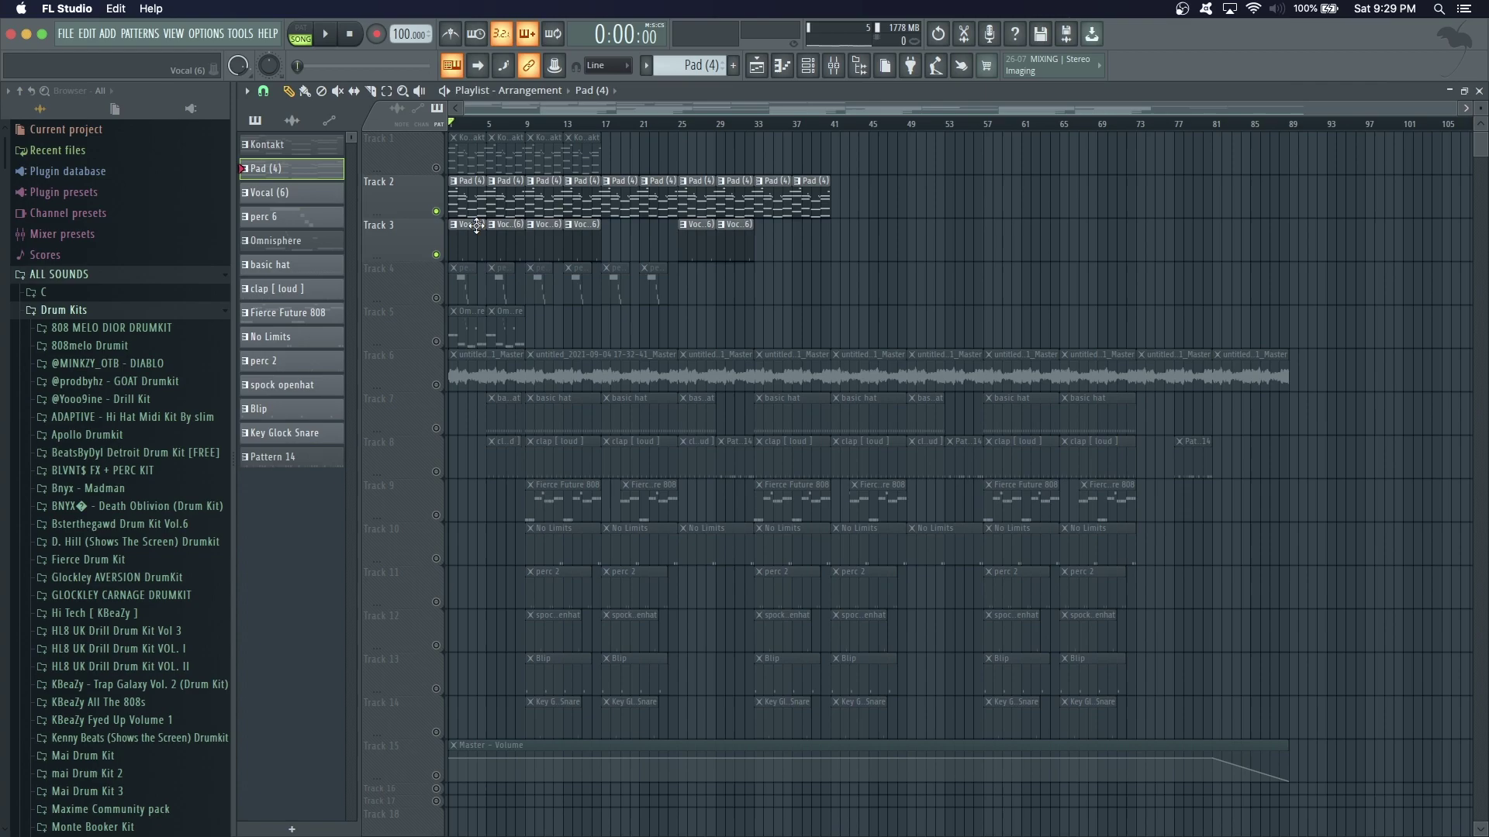
left_click(466, 125)
left_click(452, 125)
key("space")
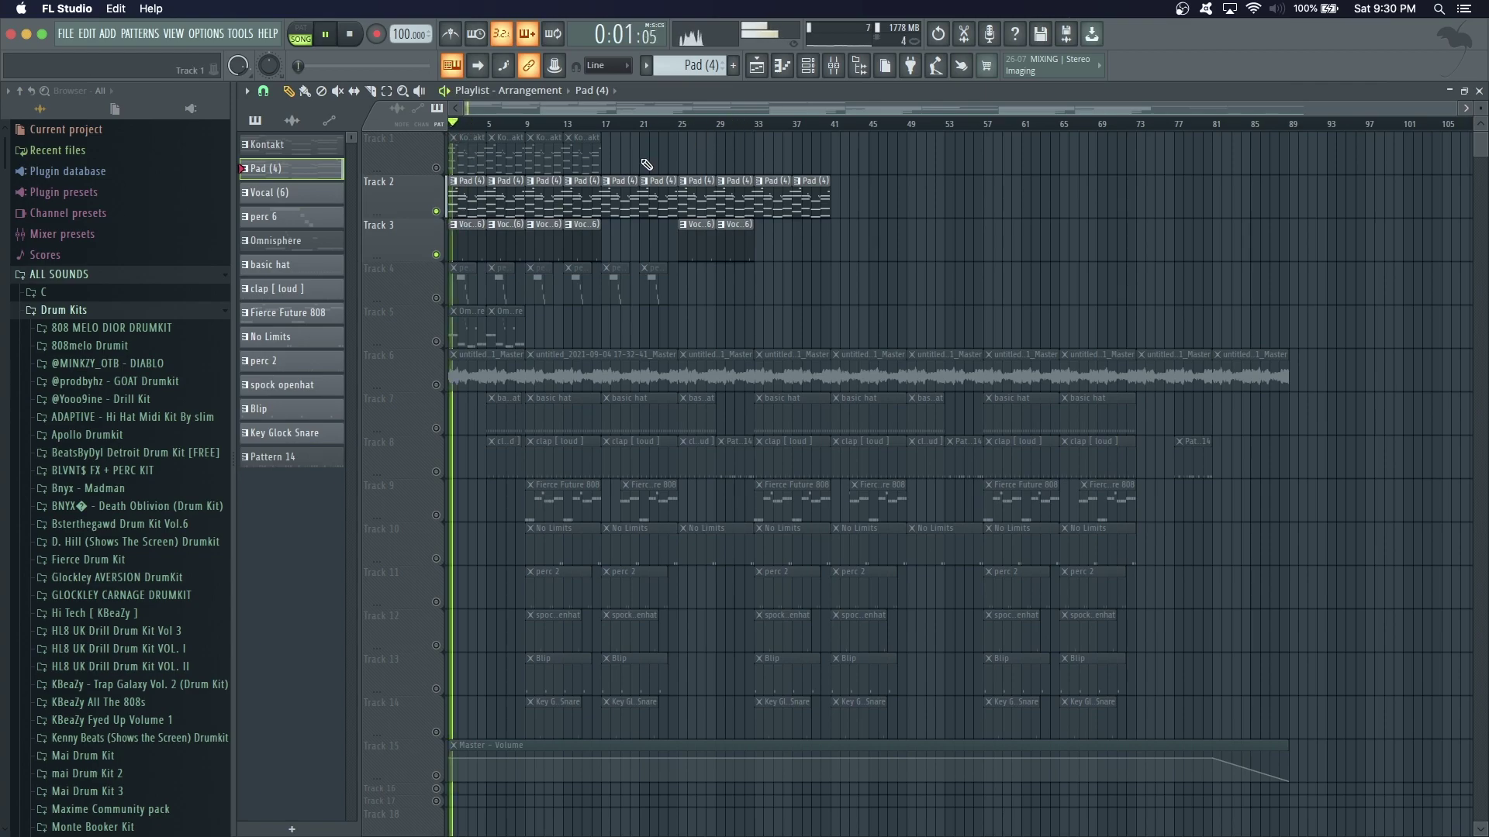
left_click(781, 65)
left_click(781, 65)
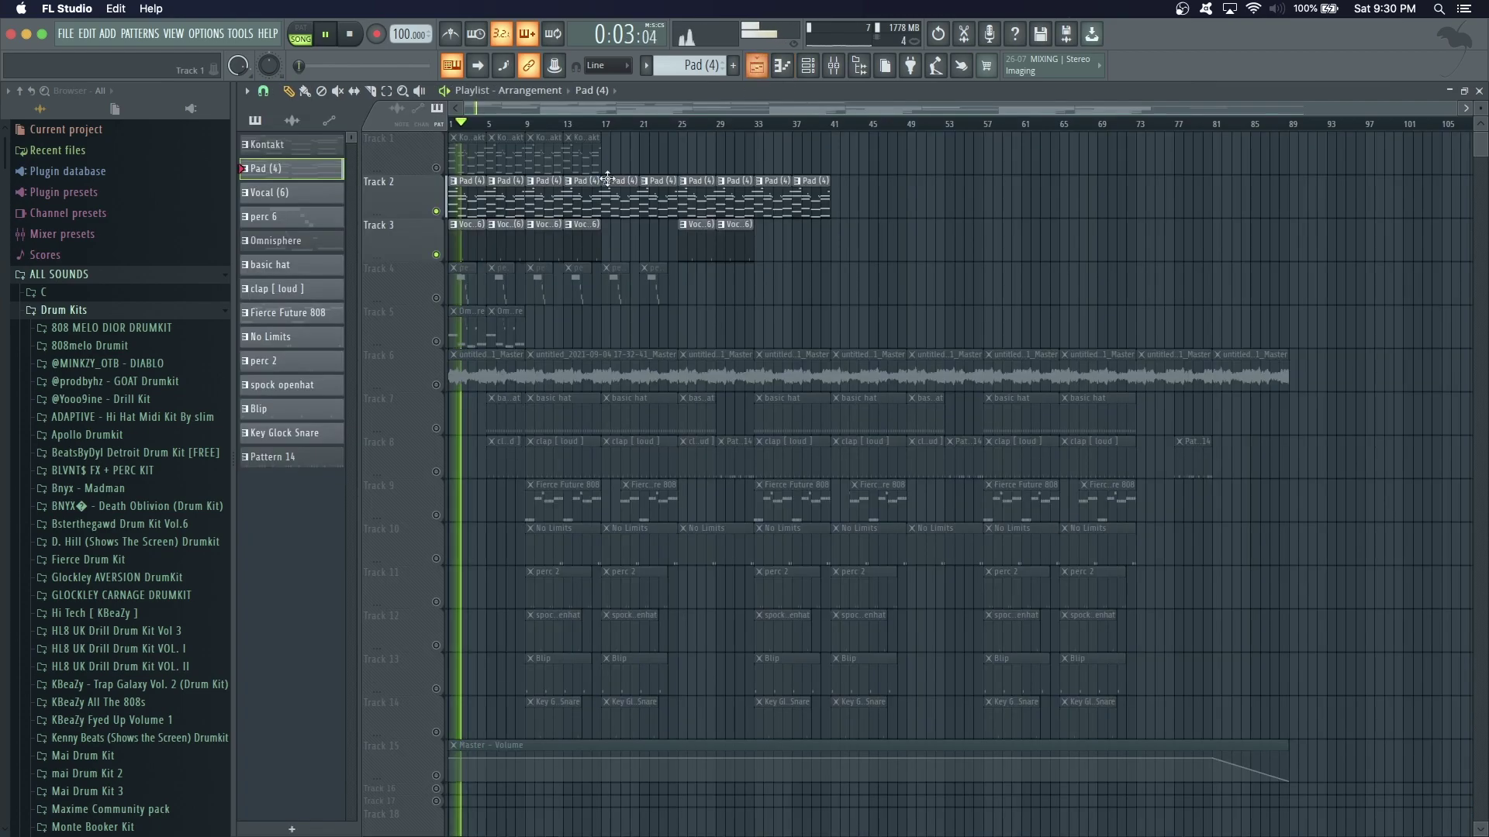
Open the Vocal (6) notes, then nudge its insert EQ band's upper slope slightly lower
double_click(476, 230)
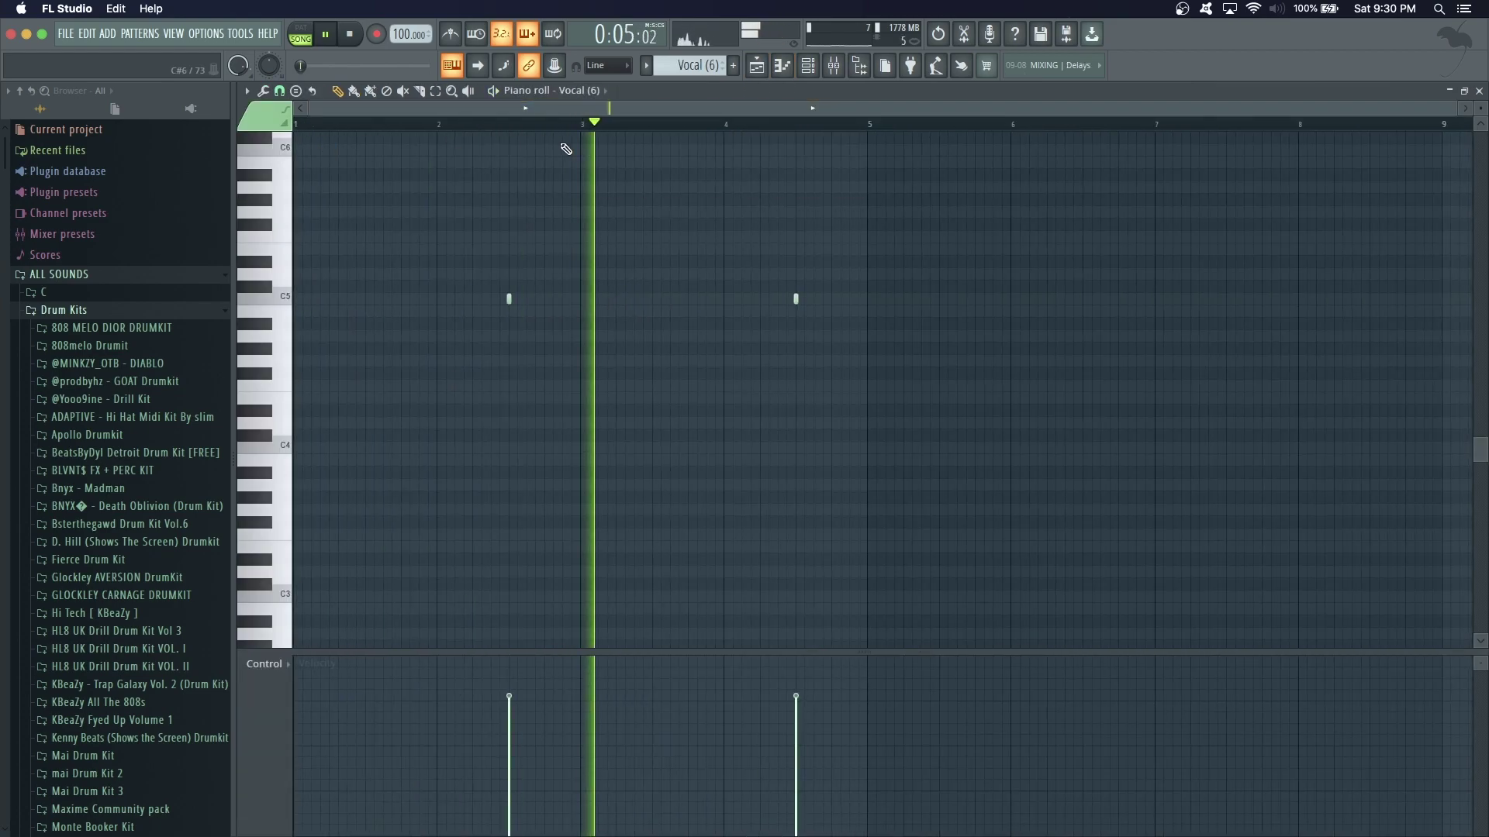
scroll(776, 148, "up", 3)
left_click(834, 65)
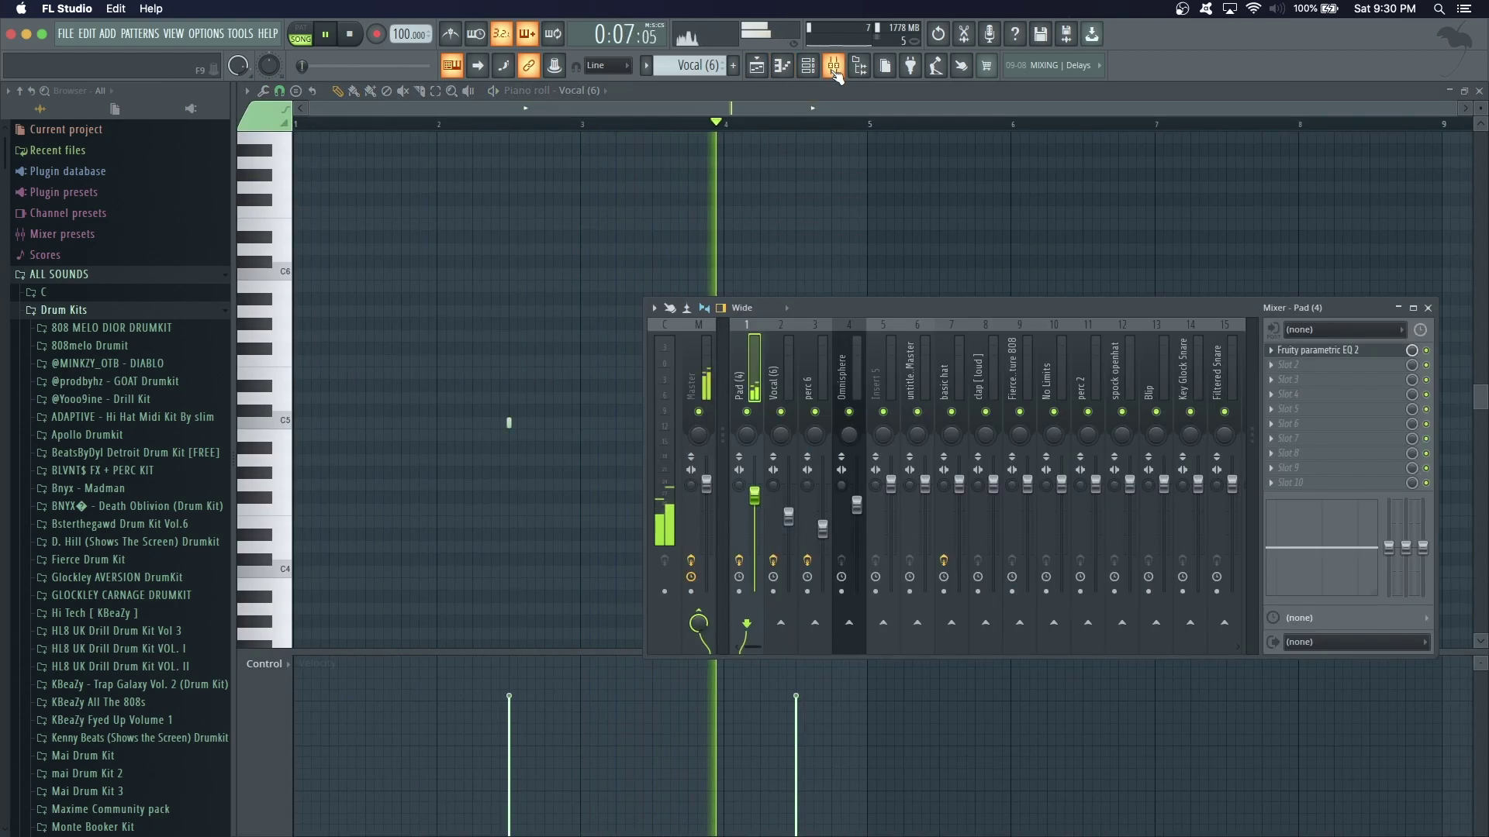
left_click(774, 372)
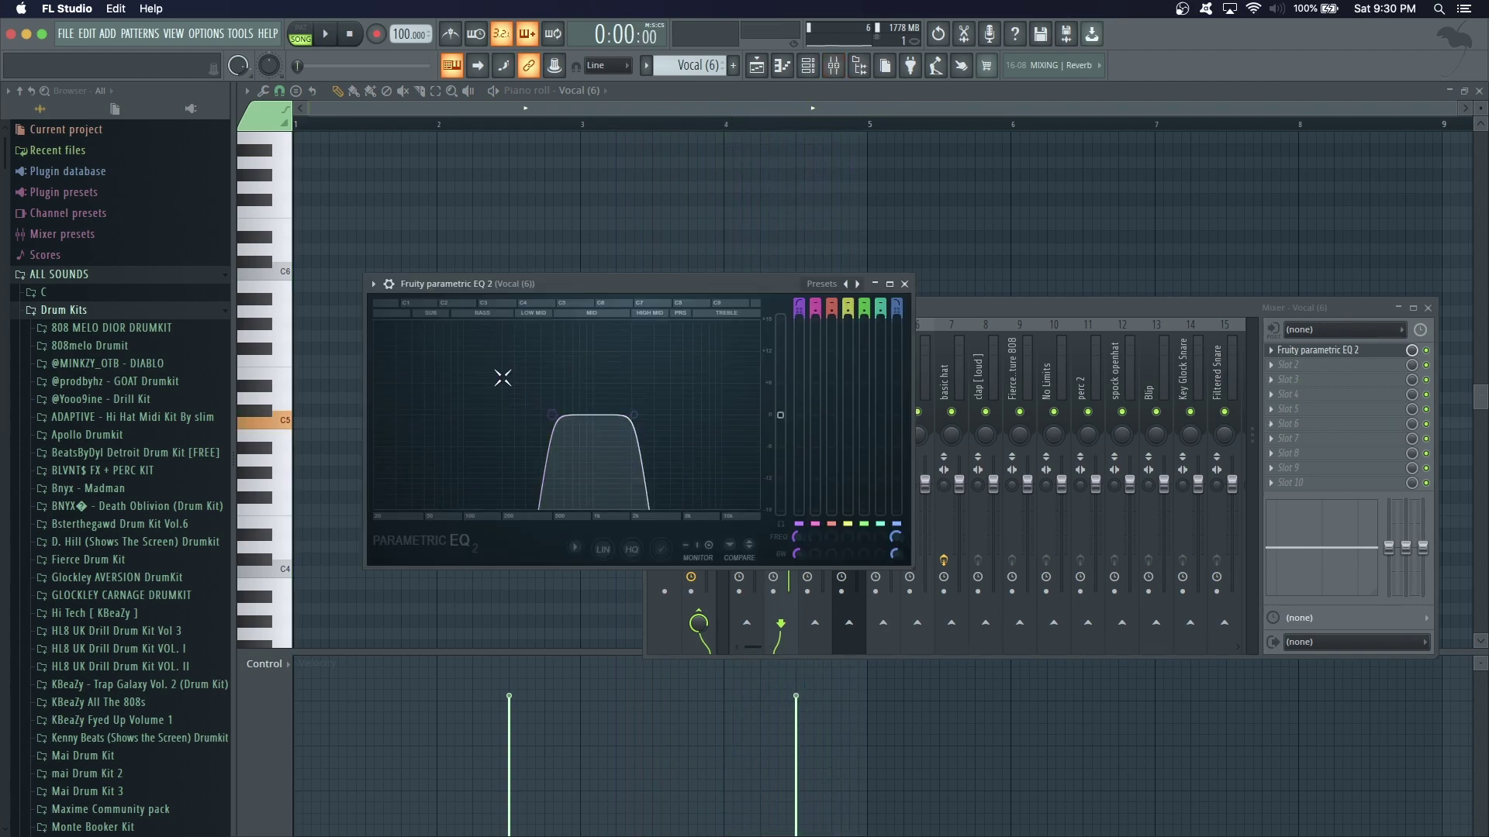
left_click_drag(634, 415, 631, 415)
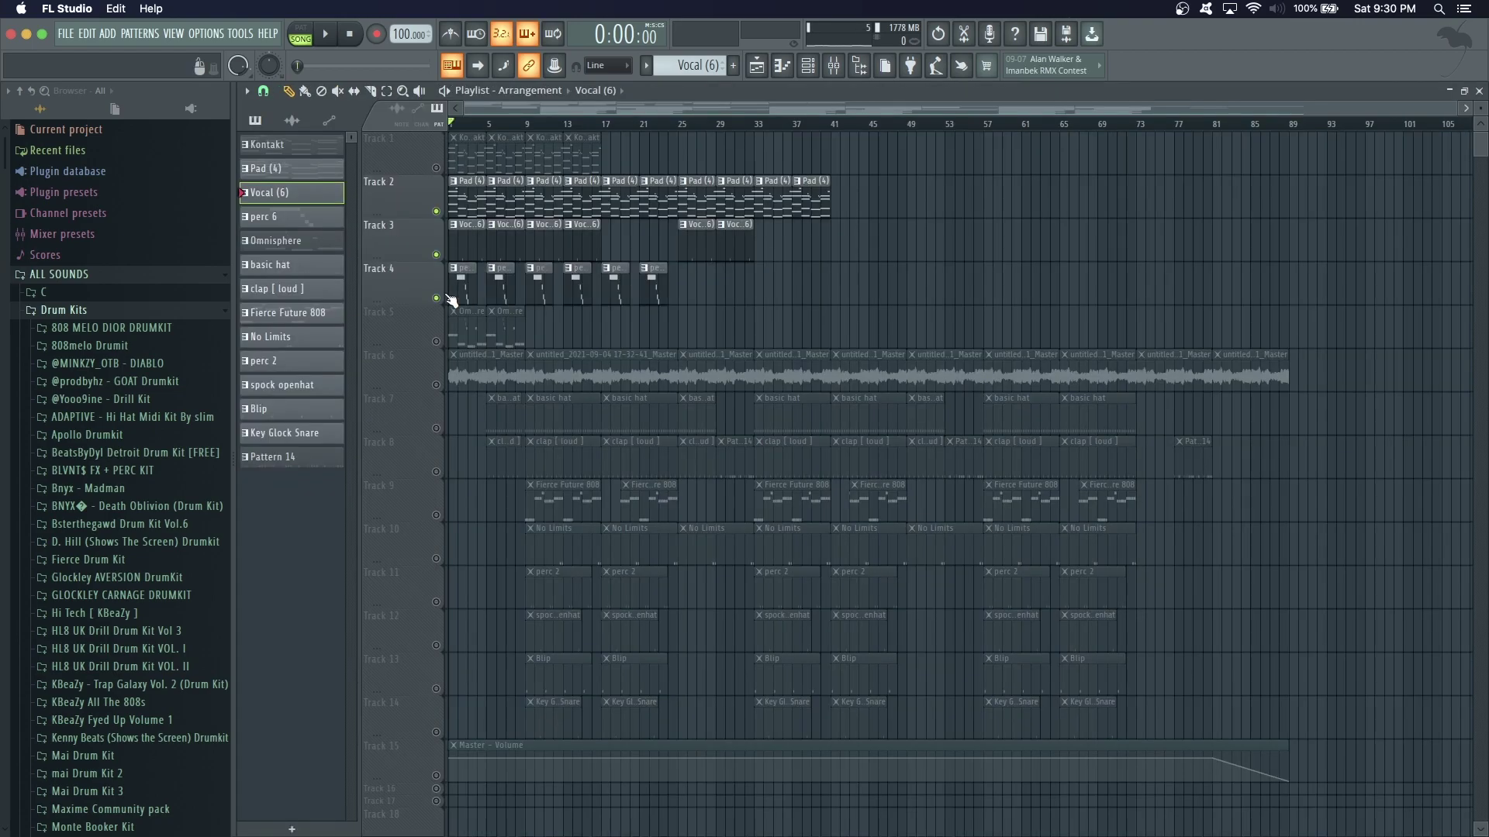
Open the perc 6 clip's notes to review them, then close the piano roll
double_click(453, 298)
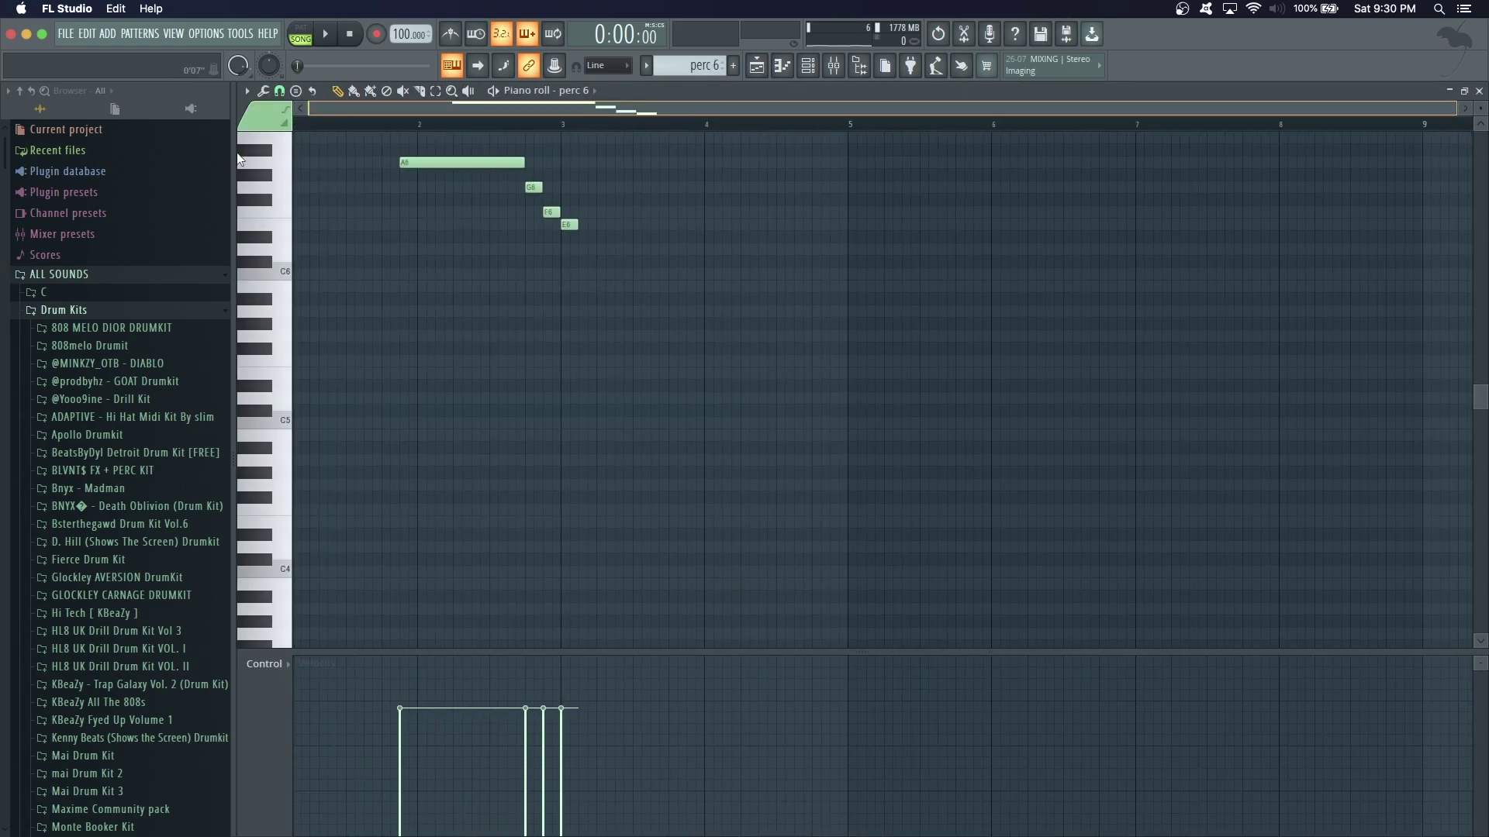
scroll(411, 192, "down", 3)
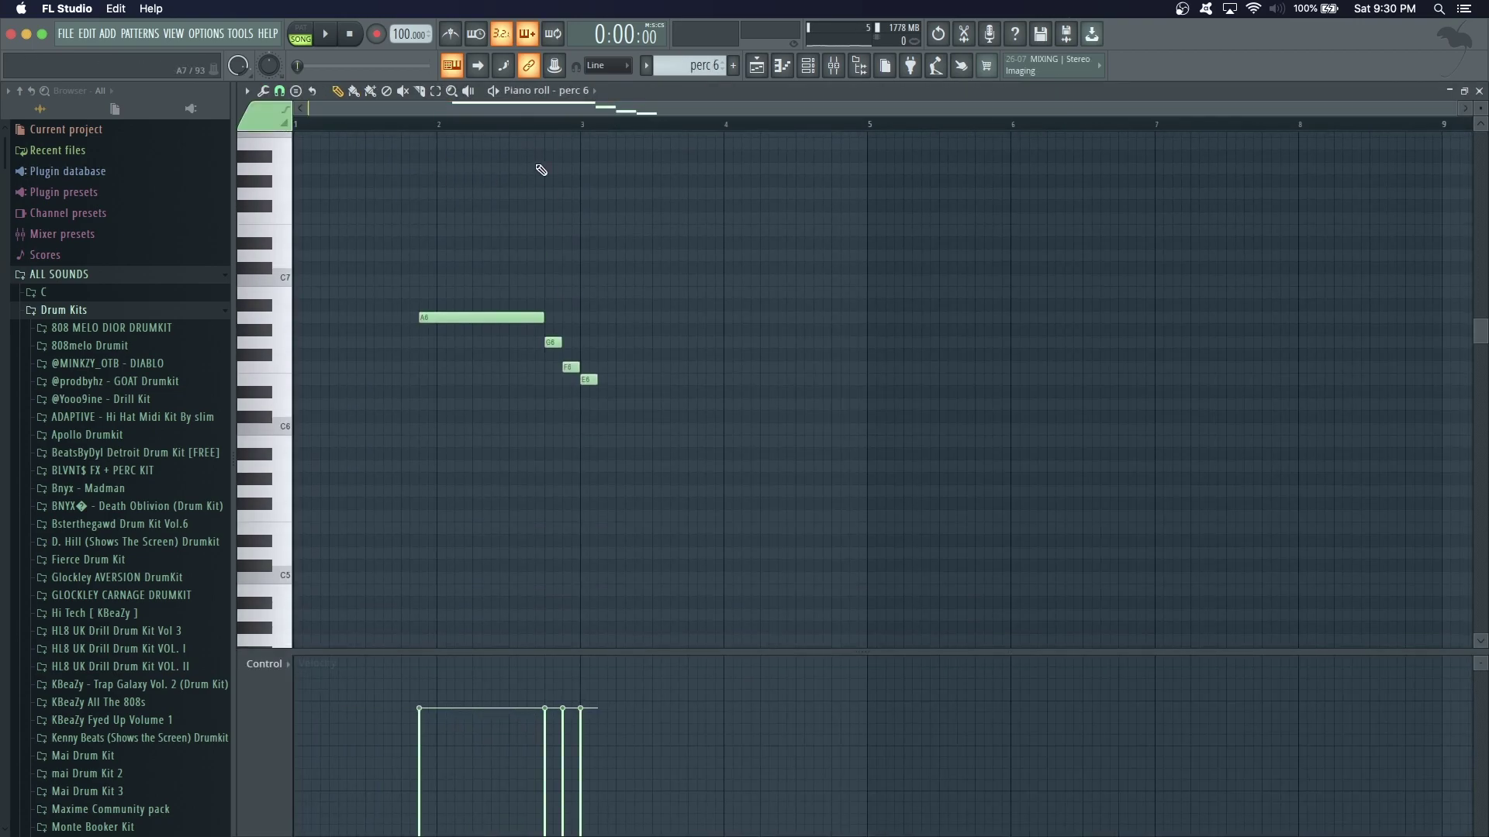
left_click(774, 68)
Inspect perc 6's ValhallaVintageVerb and parametric EQ in the mixer, then play the arrangement
left_click(833, 65)
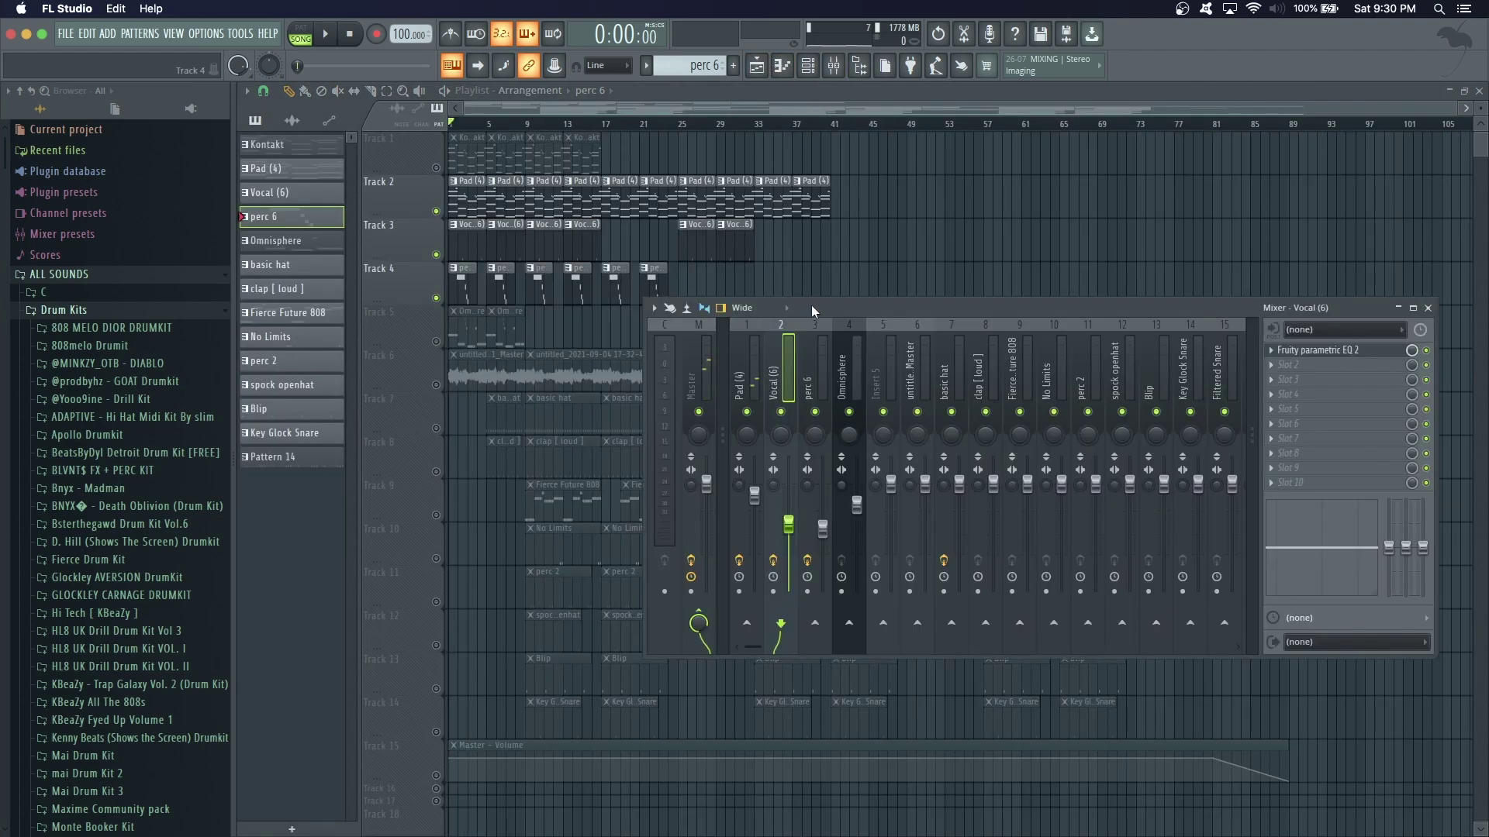
left_click(806, 368)
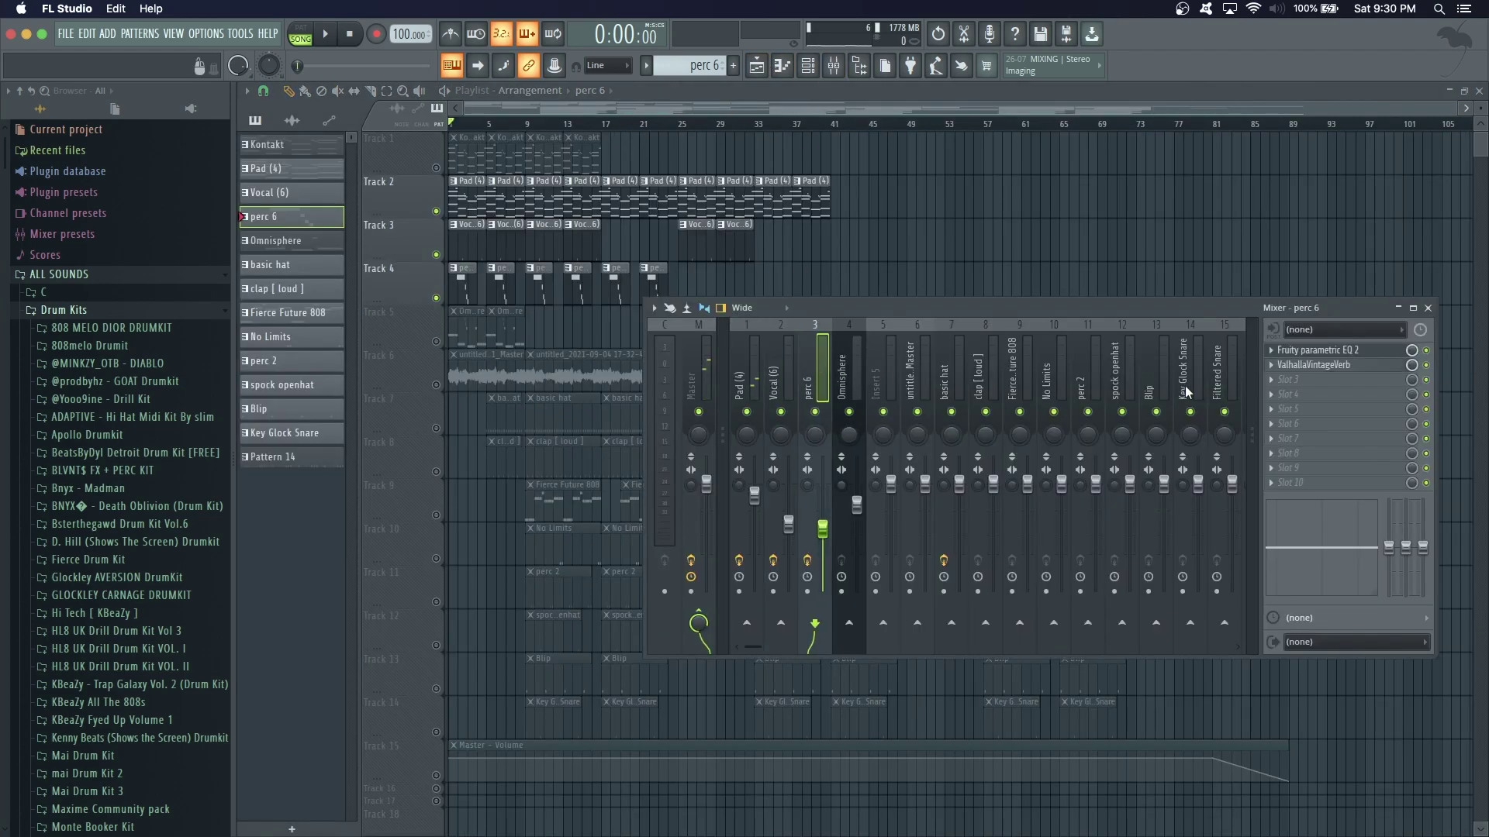
left_click(1318, 364)
left_click(1318, 349)
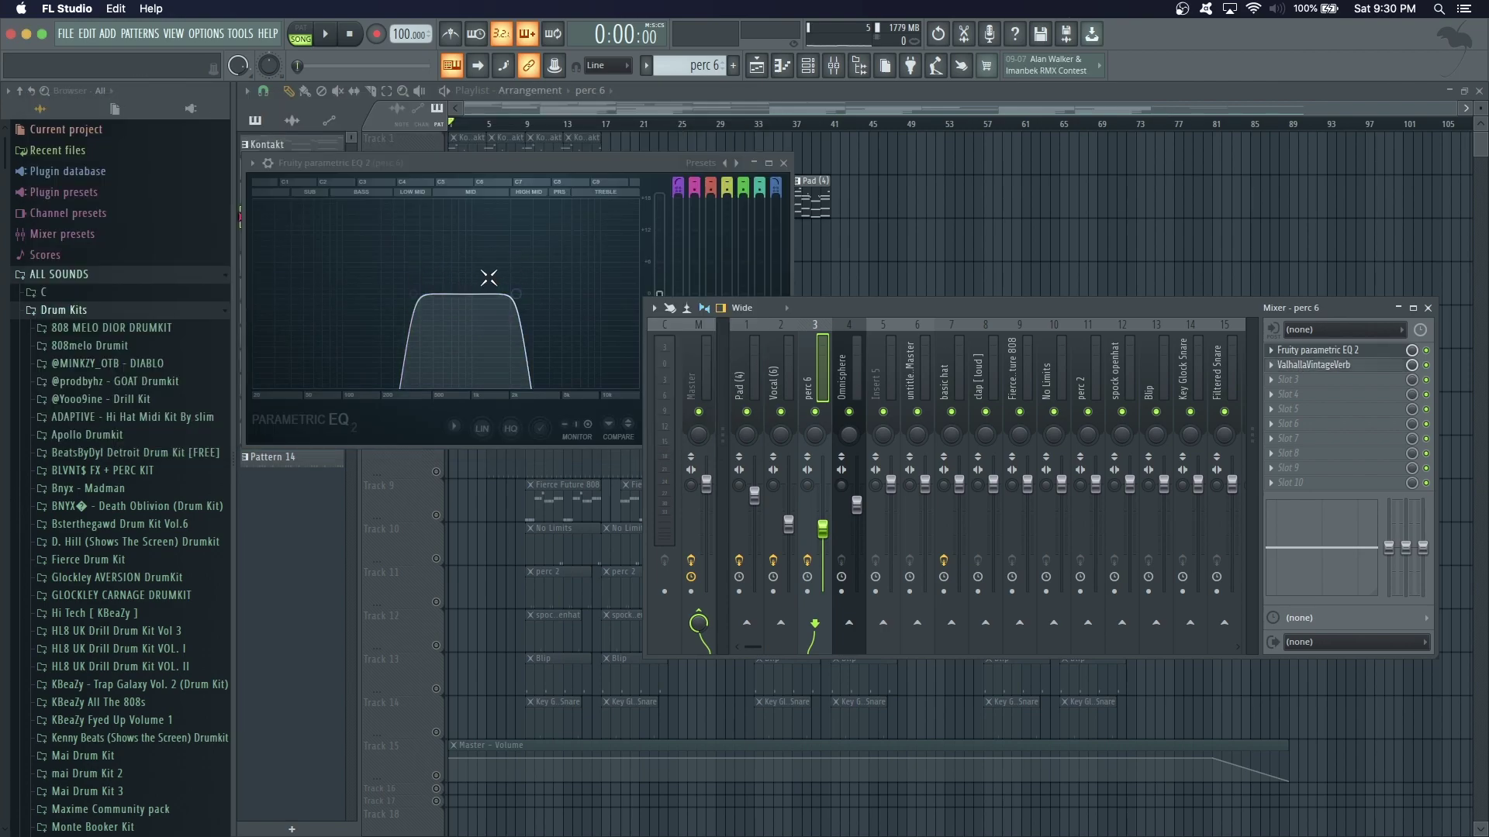
key("F12")
key("space")
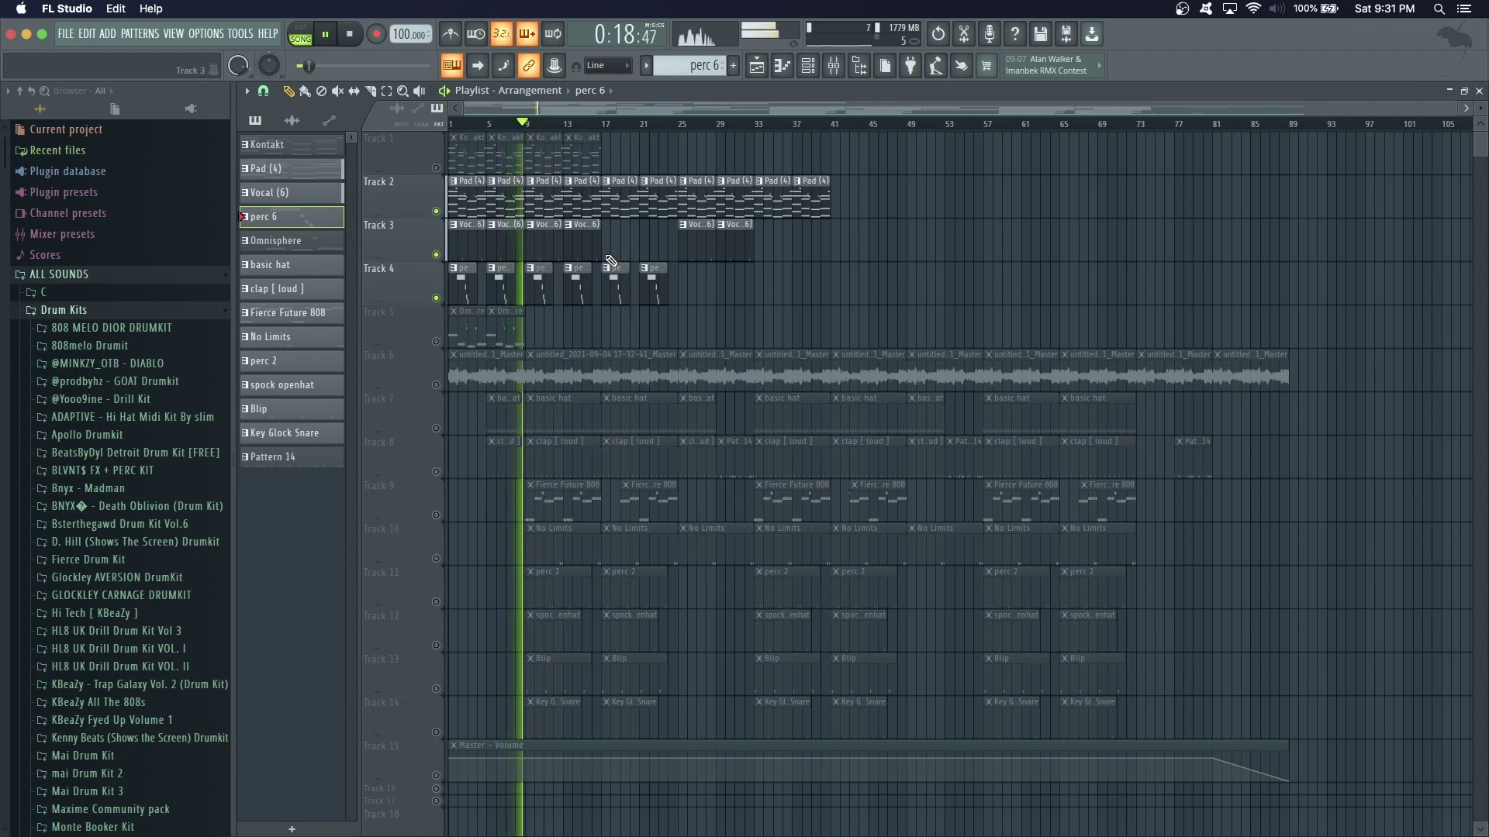
Stop playback, unmute Track 5 and restart the arrangement from the top
key("space")
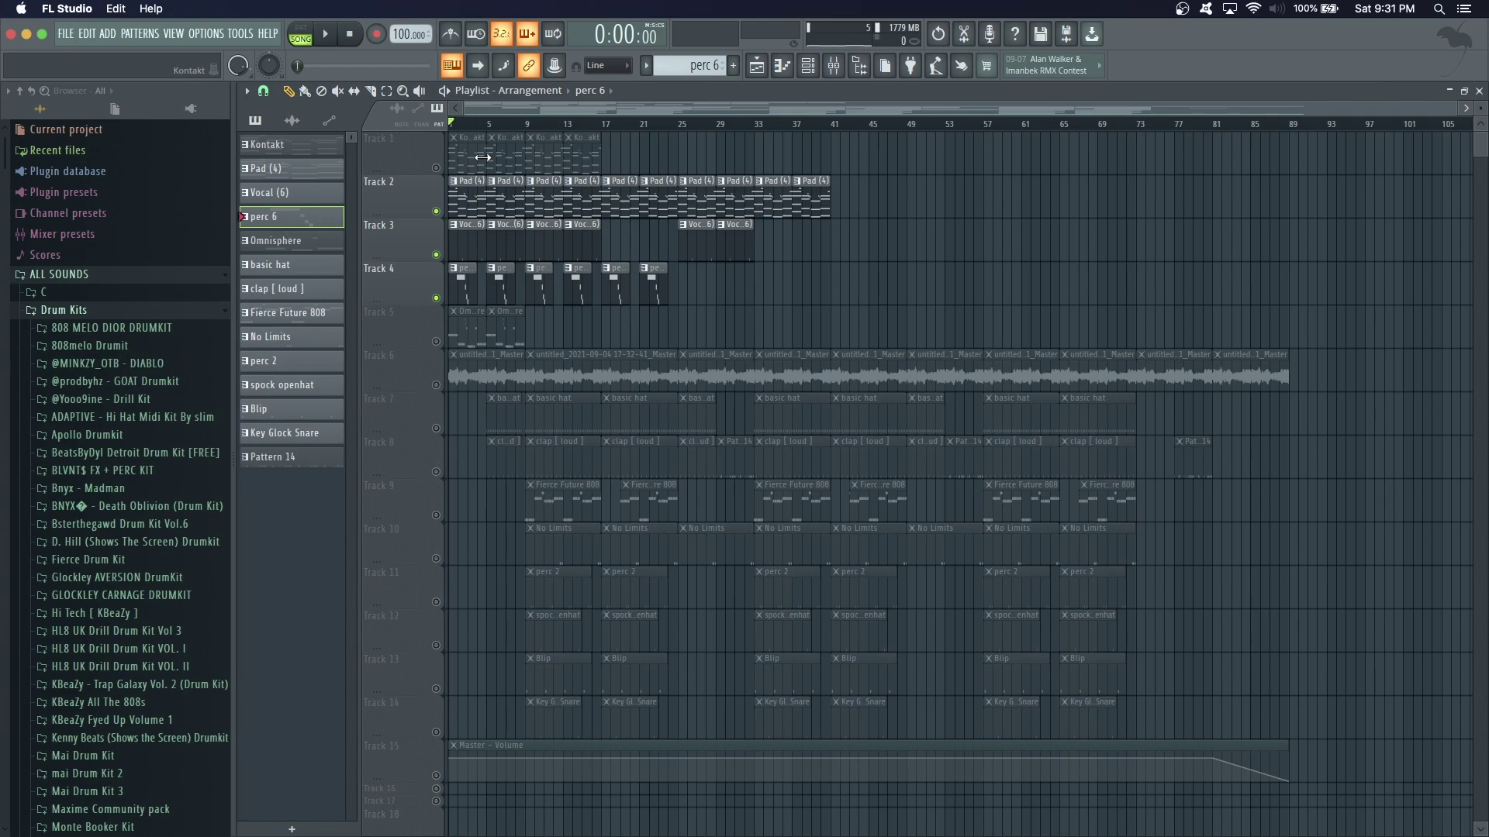
left_click(444, 342)
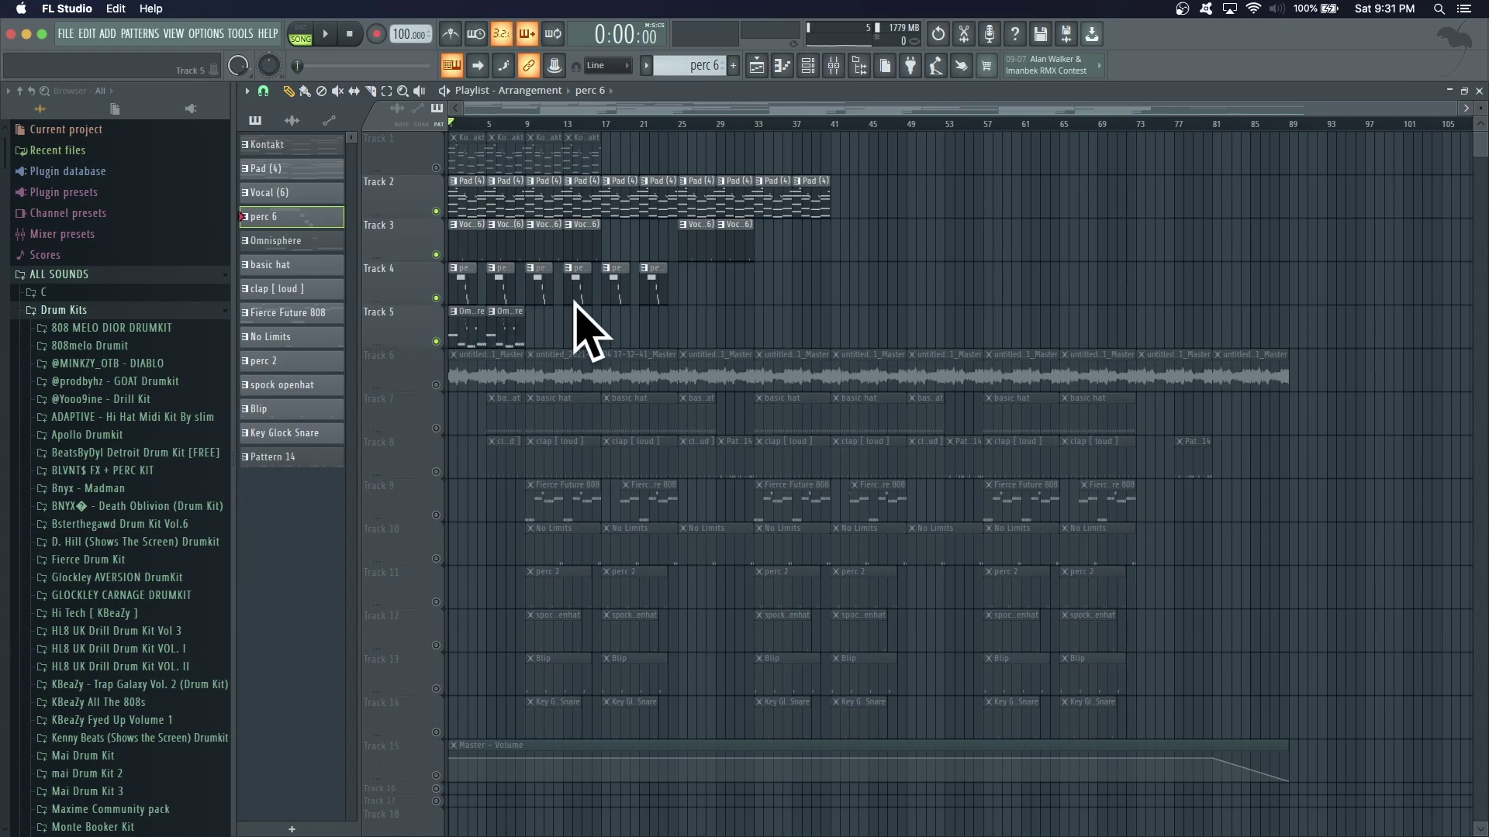
key("space")
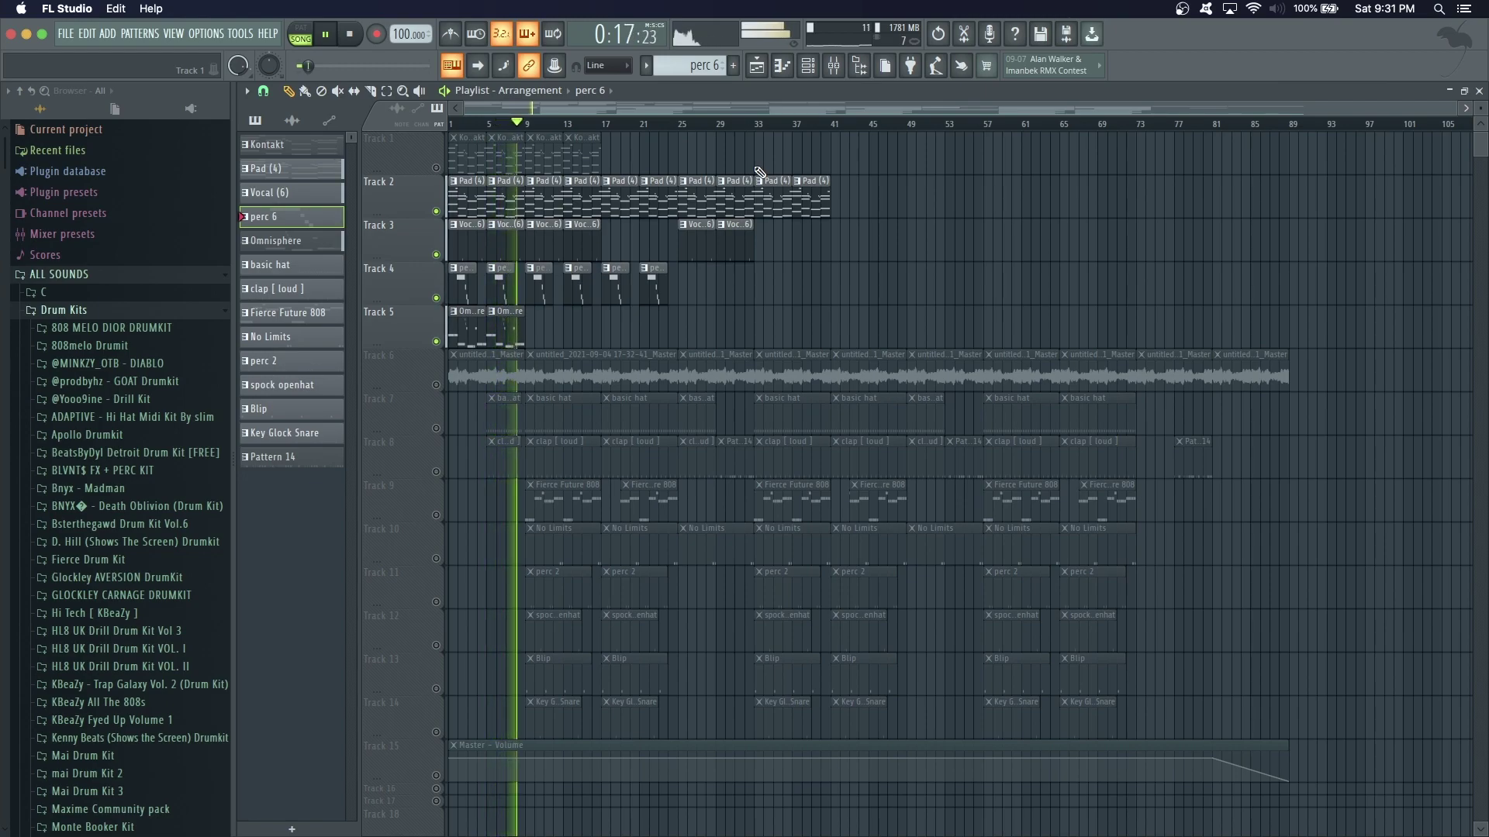
Stop playback and inspect the Master insert's Soundgoodizer in the mixer, closing it afterwards
key("space")
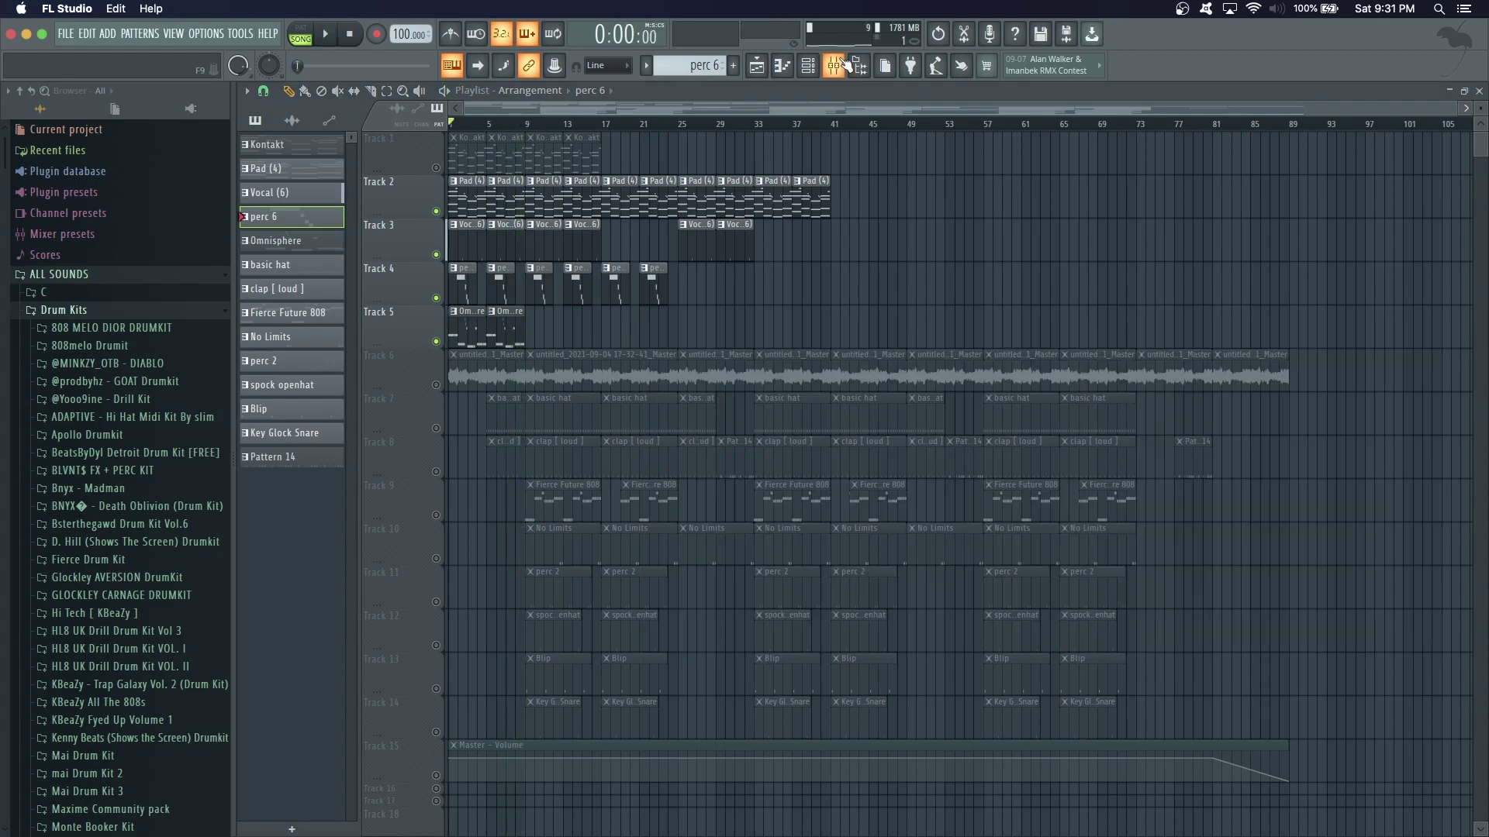
key("F9")
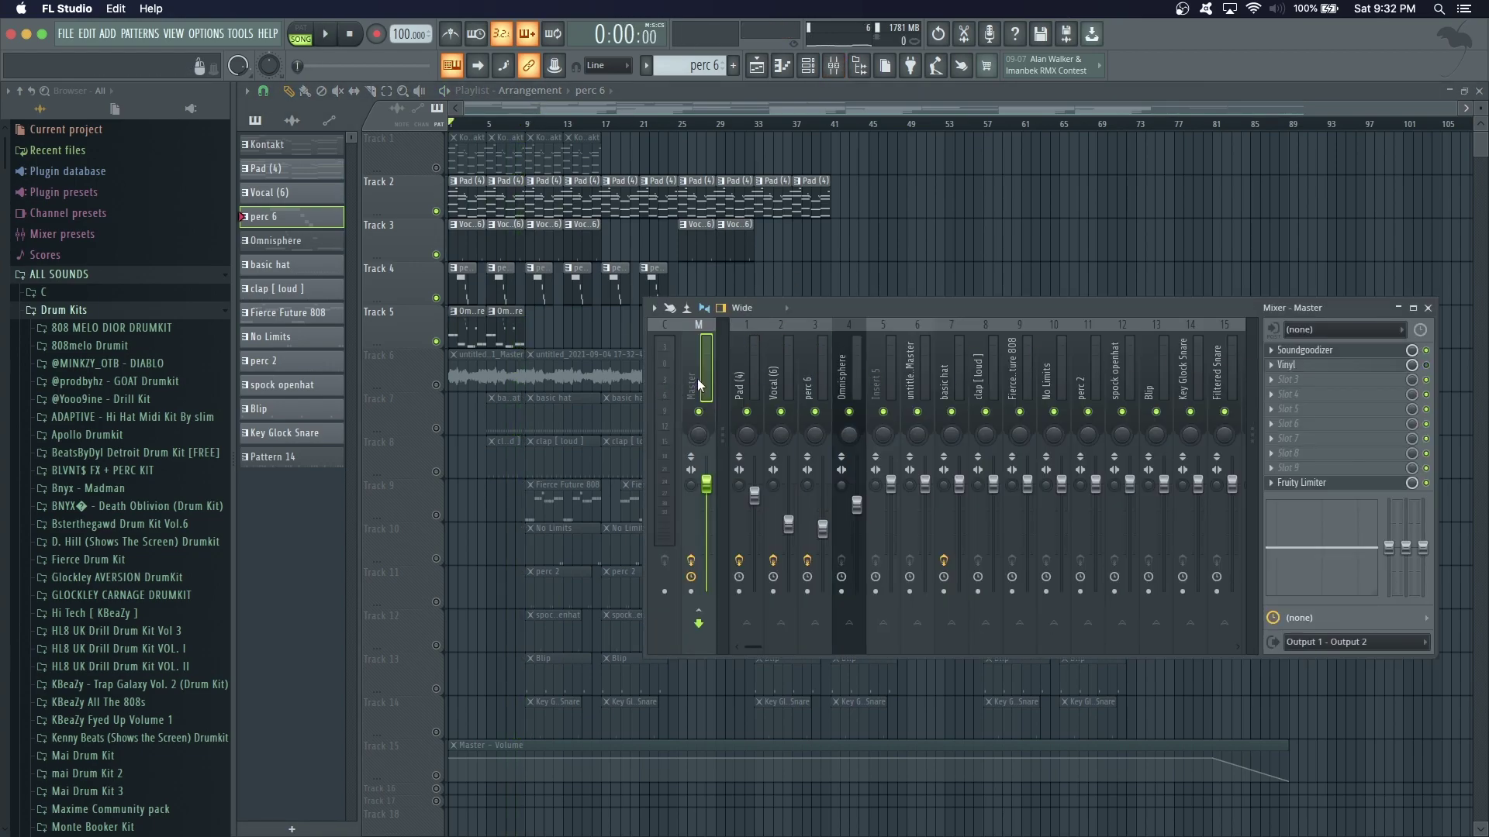
left_click(1388, 352)
left_click_drag(321, 187, 879, 258)
left_click(969, 254)
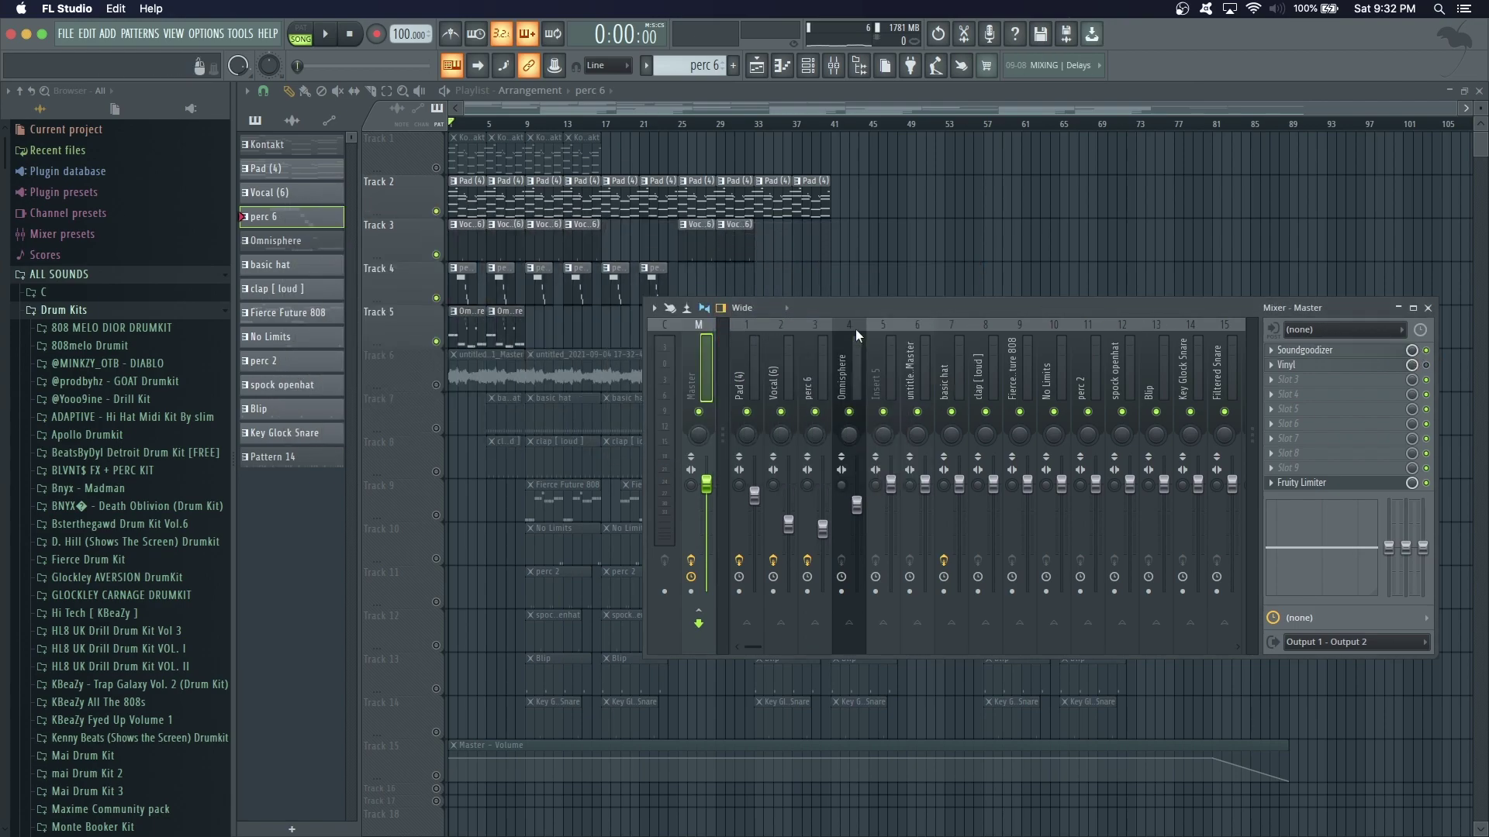
left_click(1357, 355)
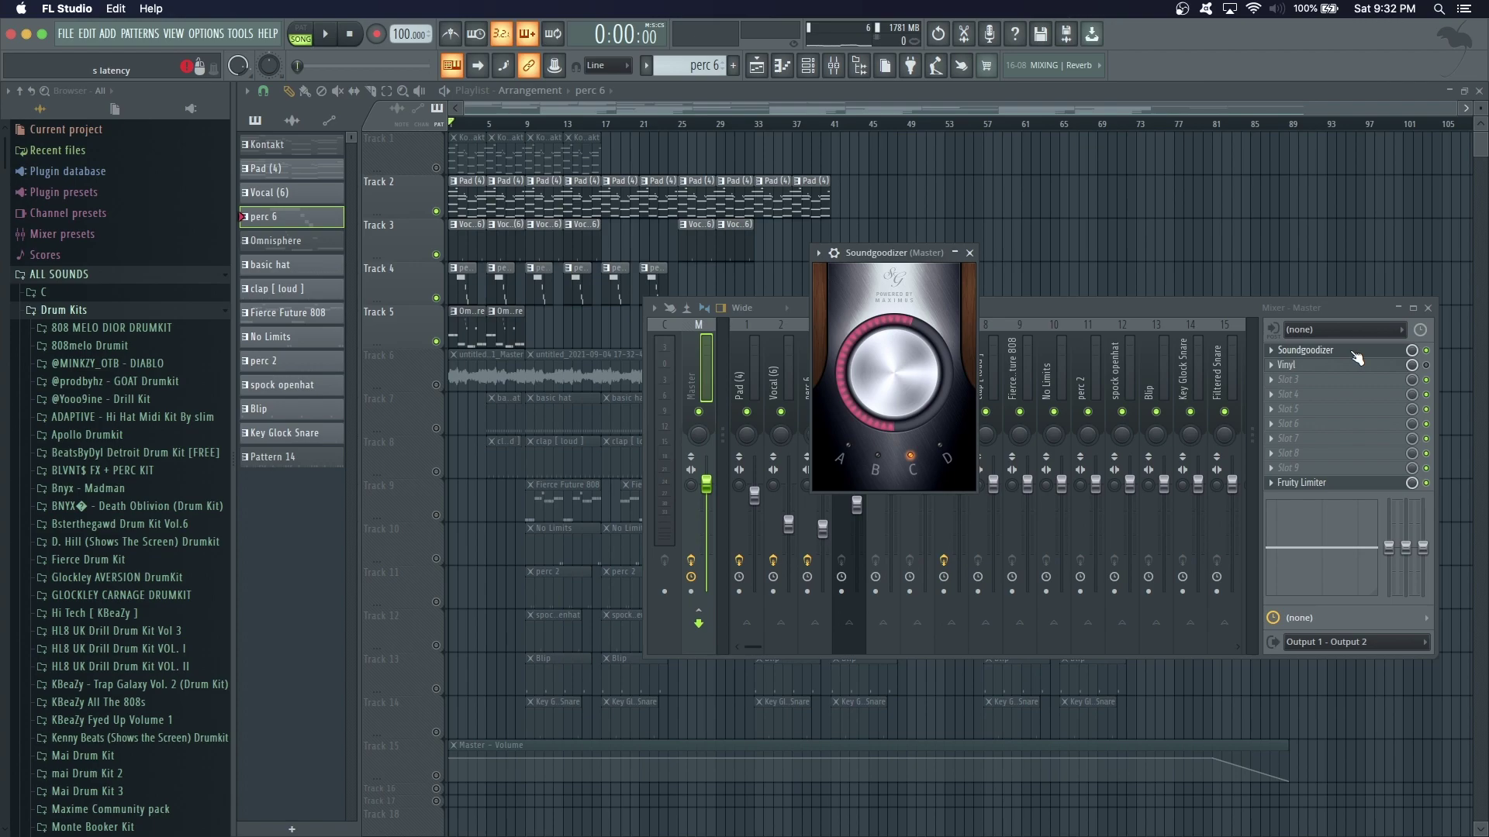
left_click(970, 254)
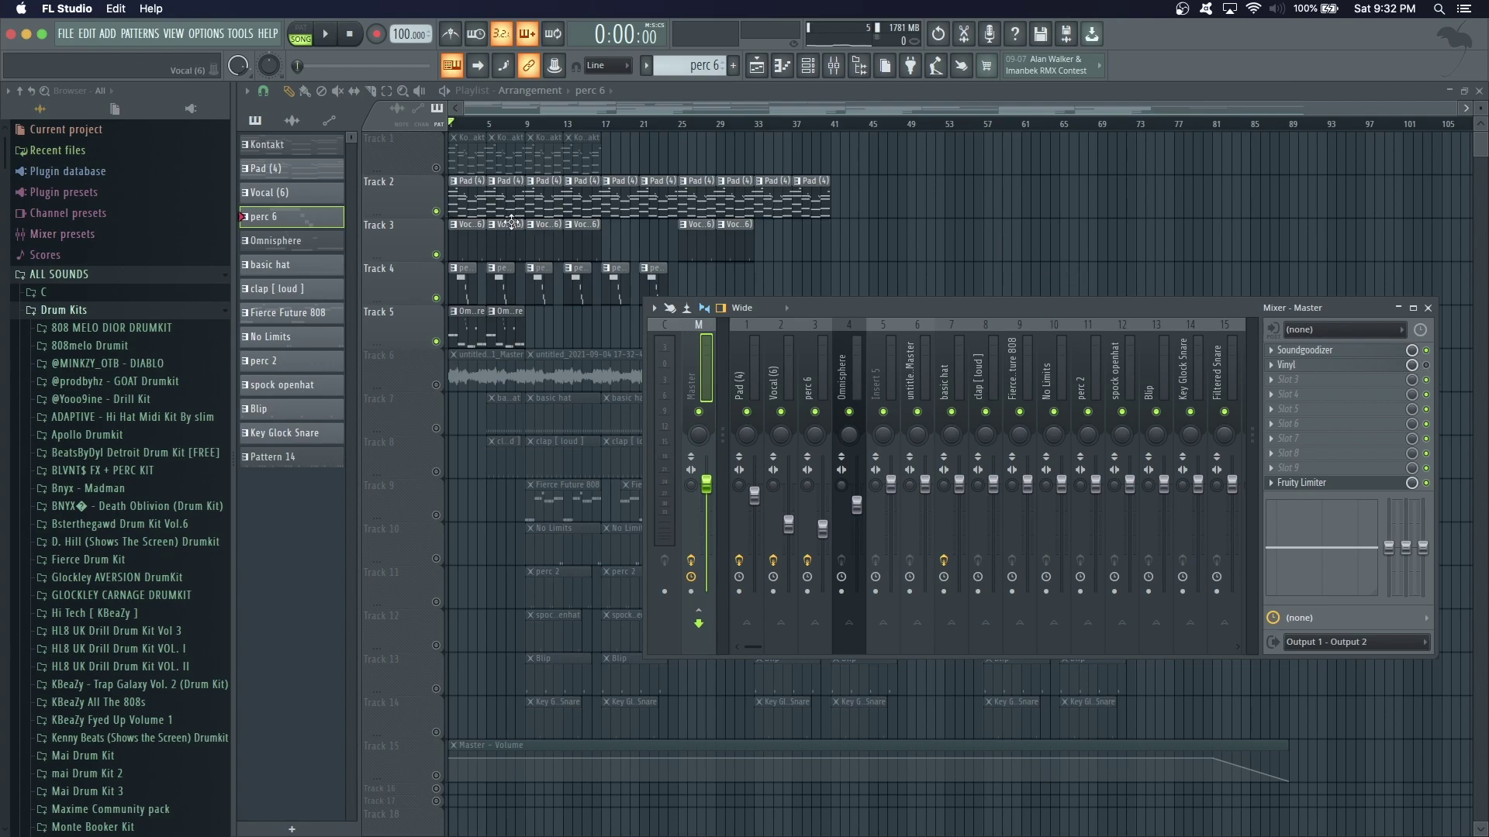
On the Master's Vinyl effect, set Dust to 19% and dust gain to -20 dB
left_click(1427, 366)
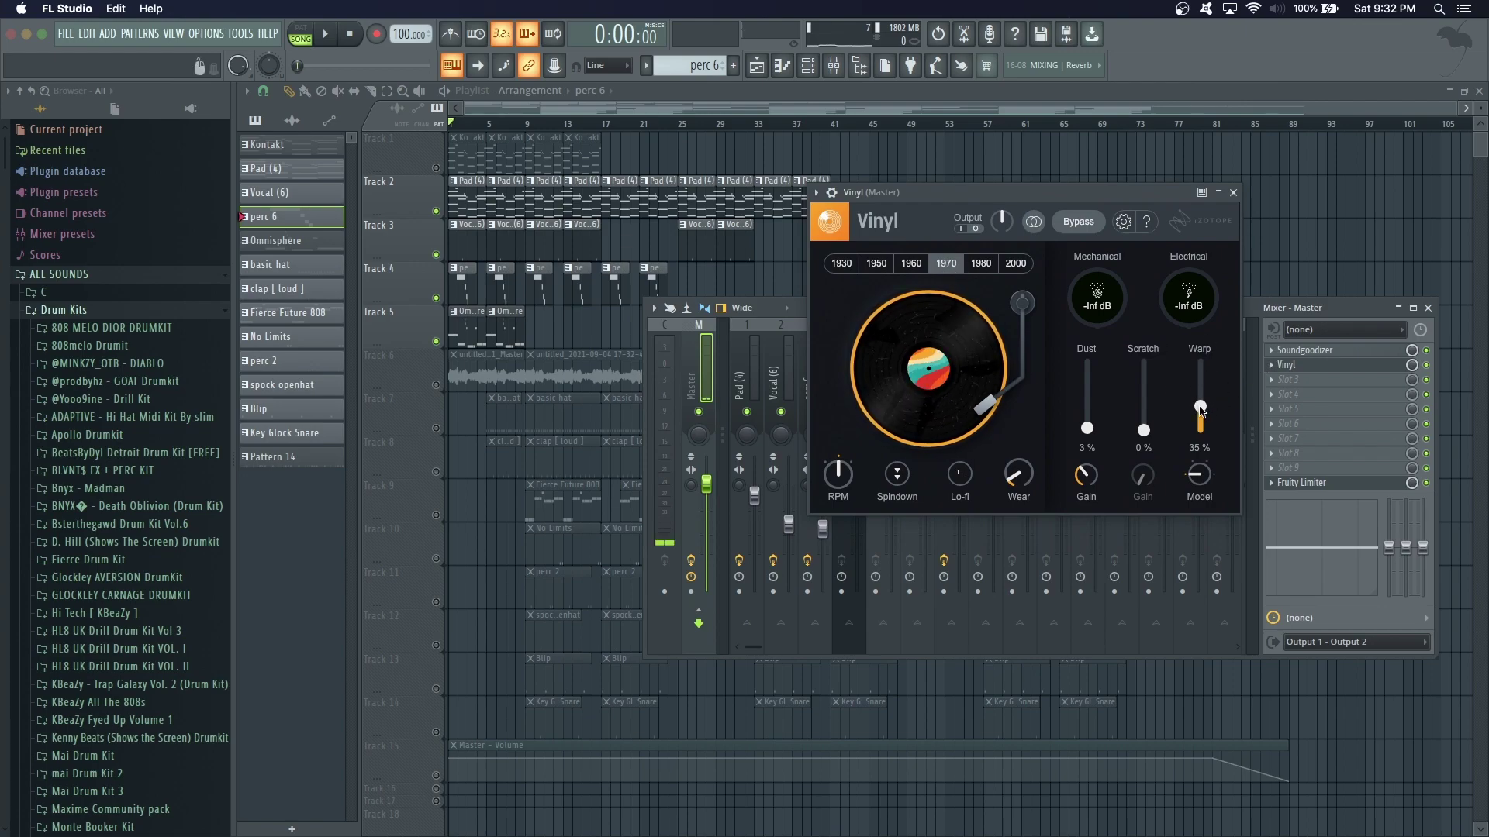
mouse_move(1086, 428)
left_mouse_down()
mouse_move(1091, 464)
mouse_move(1087, 419)
left_mouse_up()
scroll(1091, 485, "down", 1)
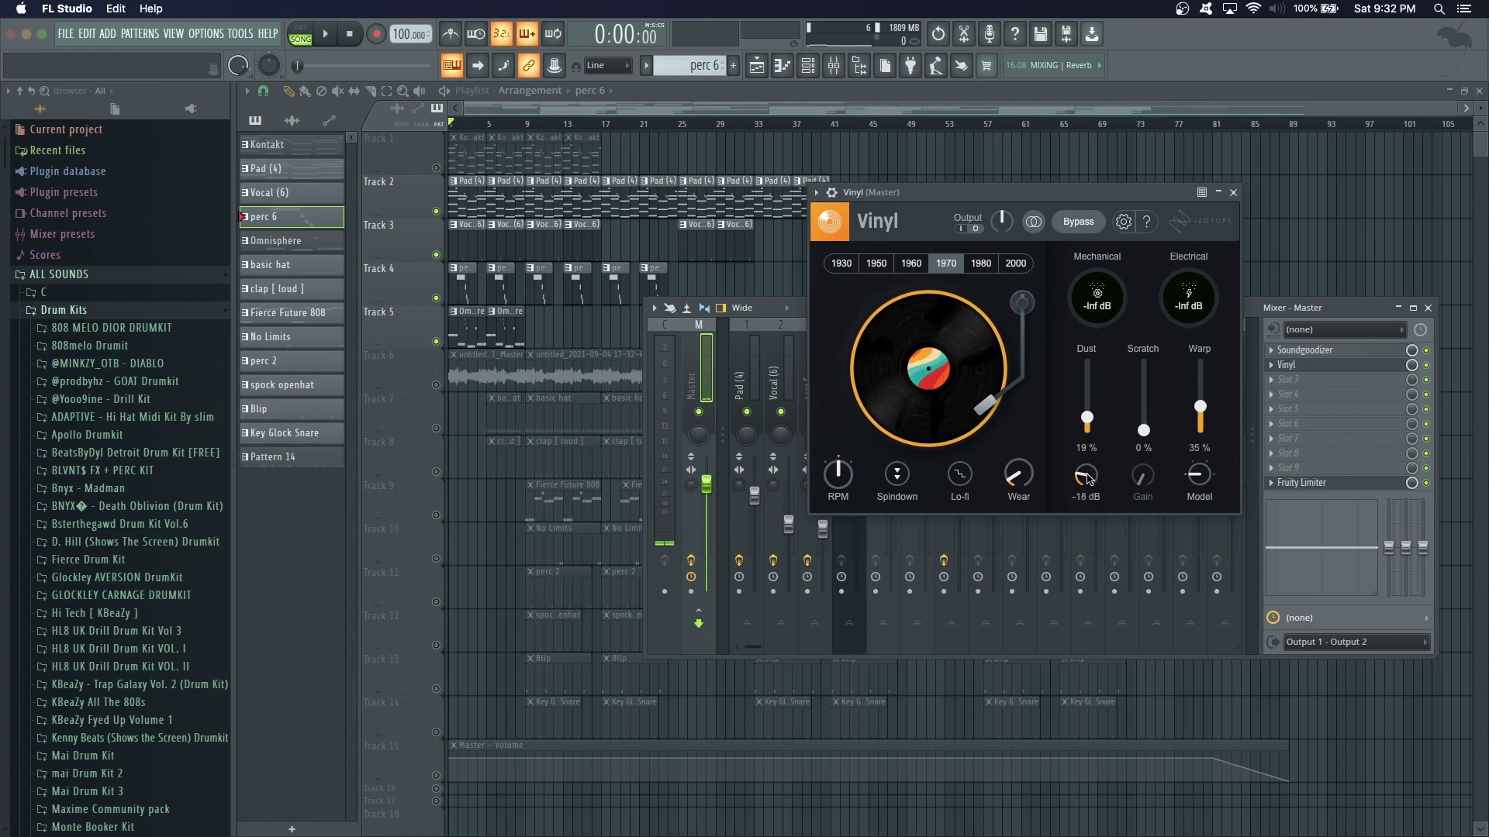
scroll(1086, 477, "down", 1)
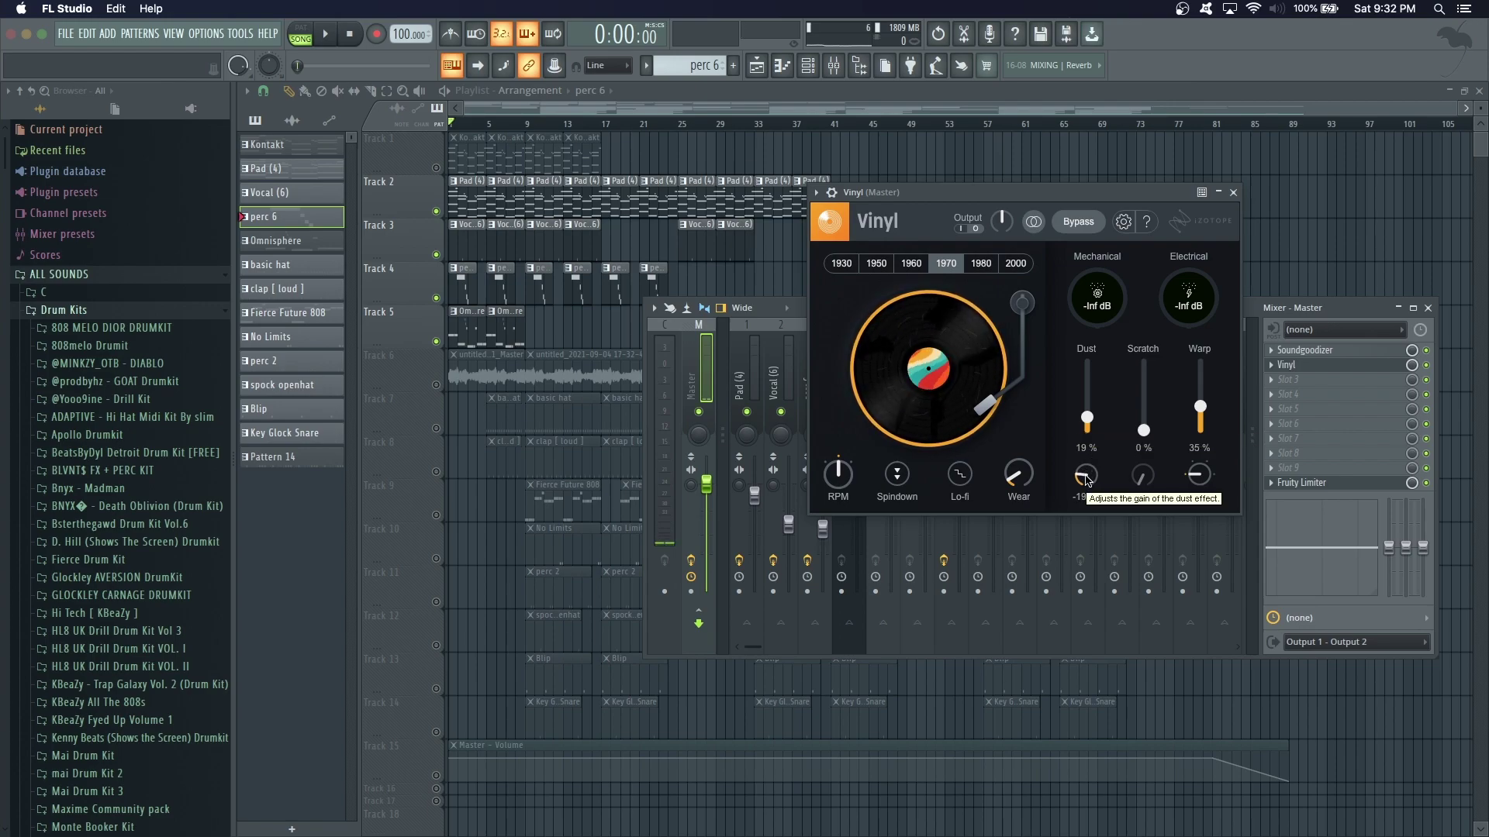
scroll(1087, 477, "down", 1)
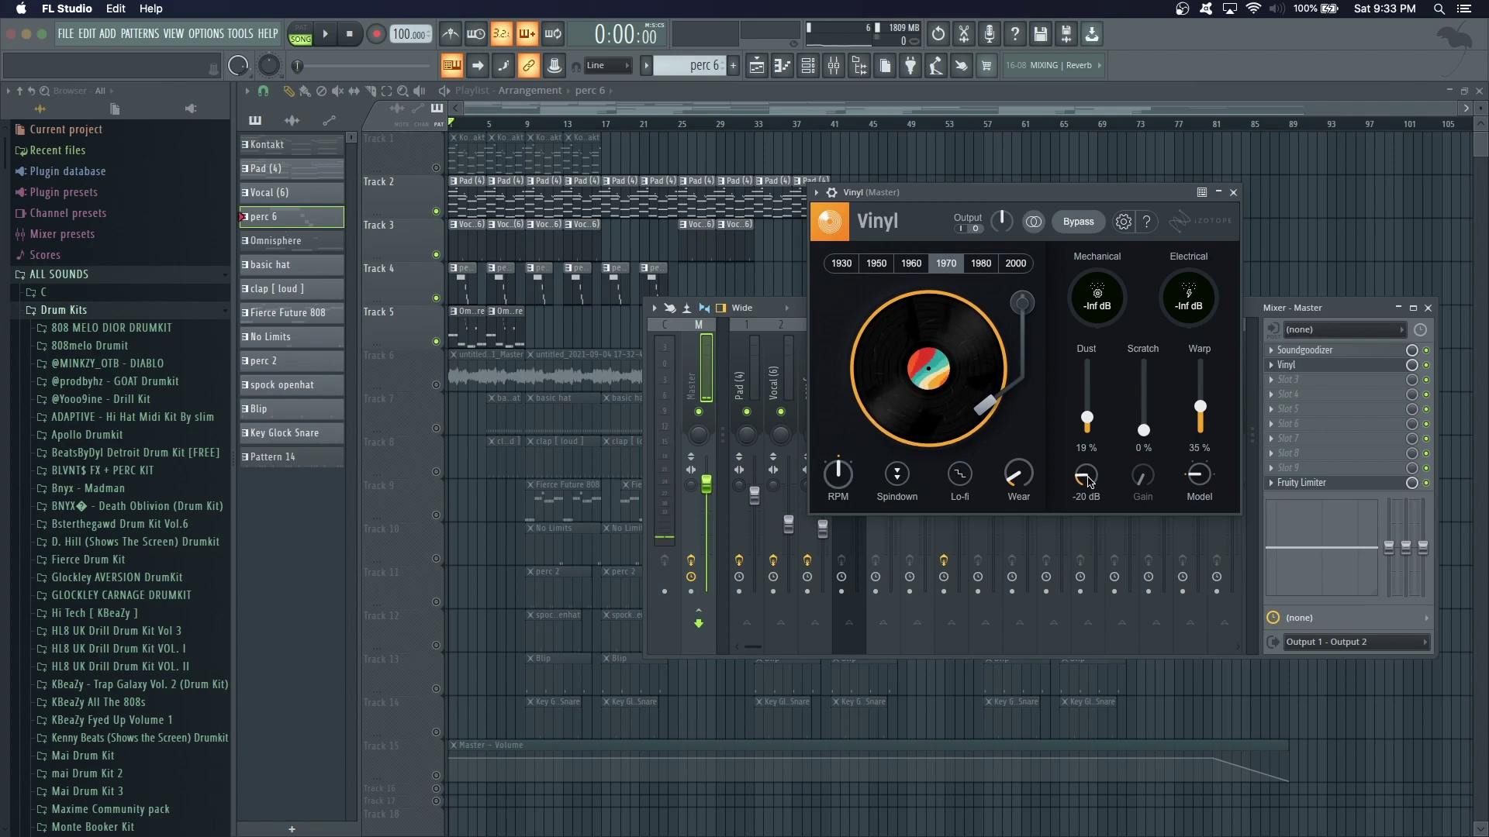
left_click(1233, 192)
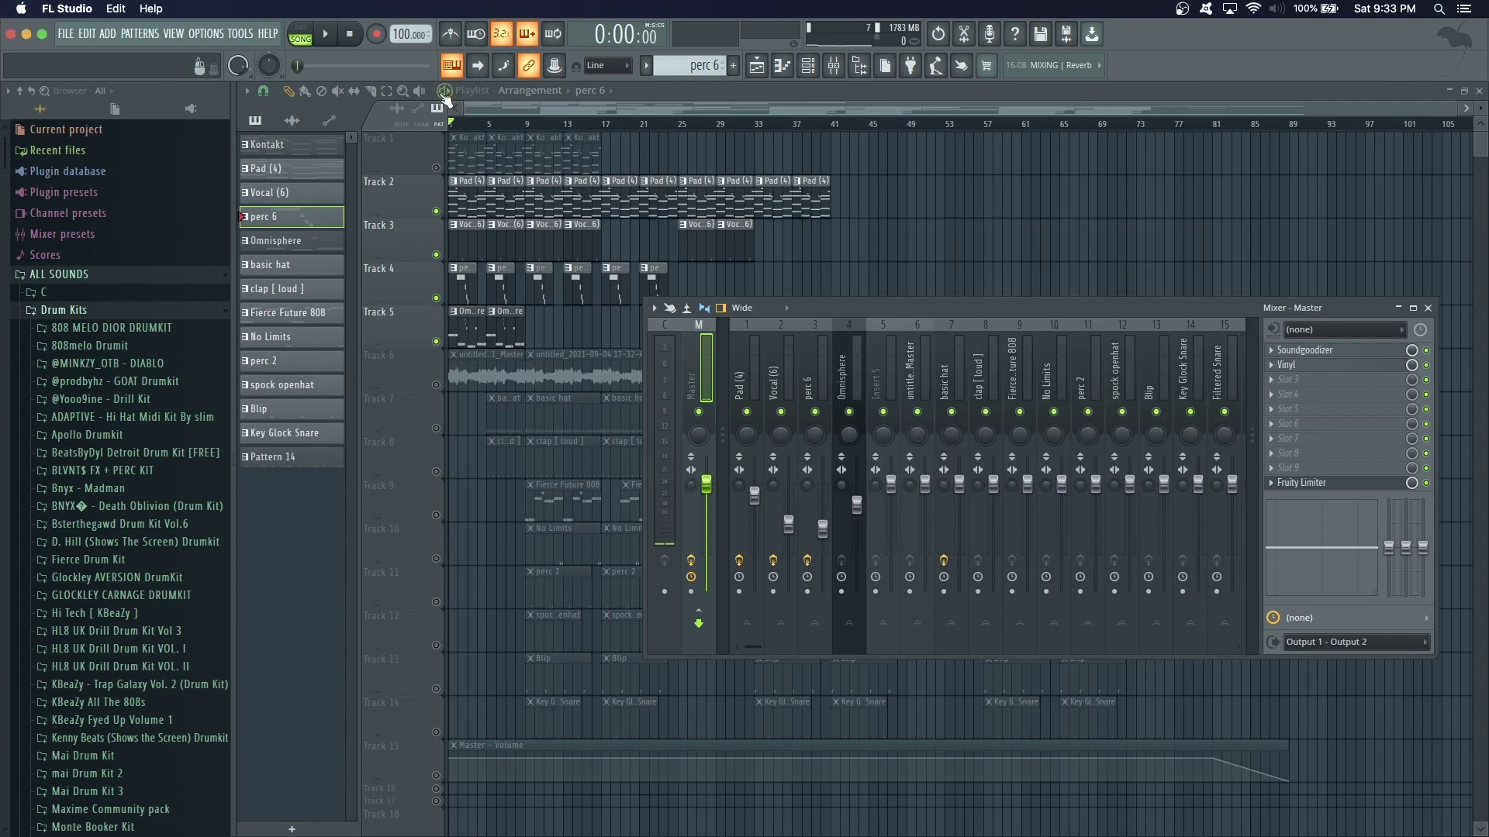
Play the arrangement from the playlist, then stop and toggle the mixer back over it
left_click(447, 96)
key("space")
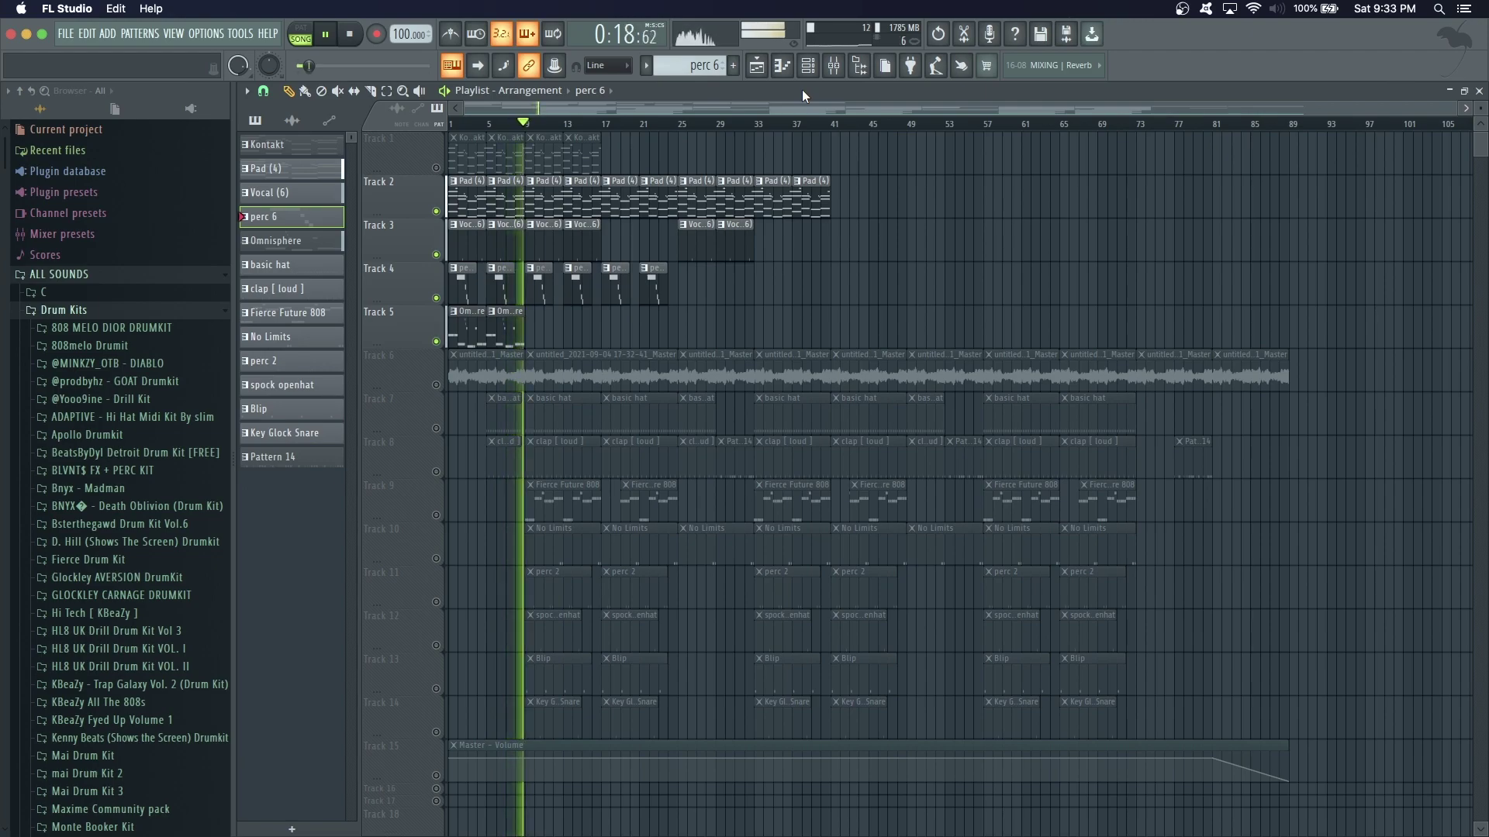
key("space")
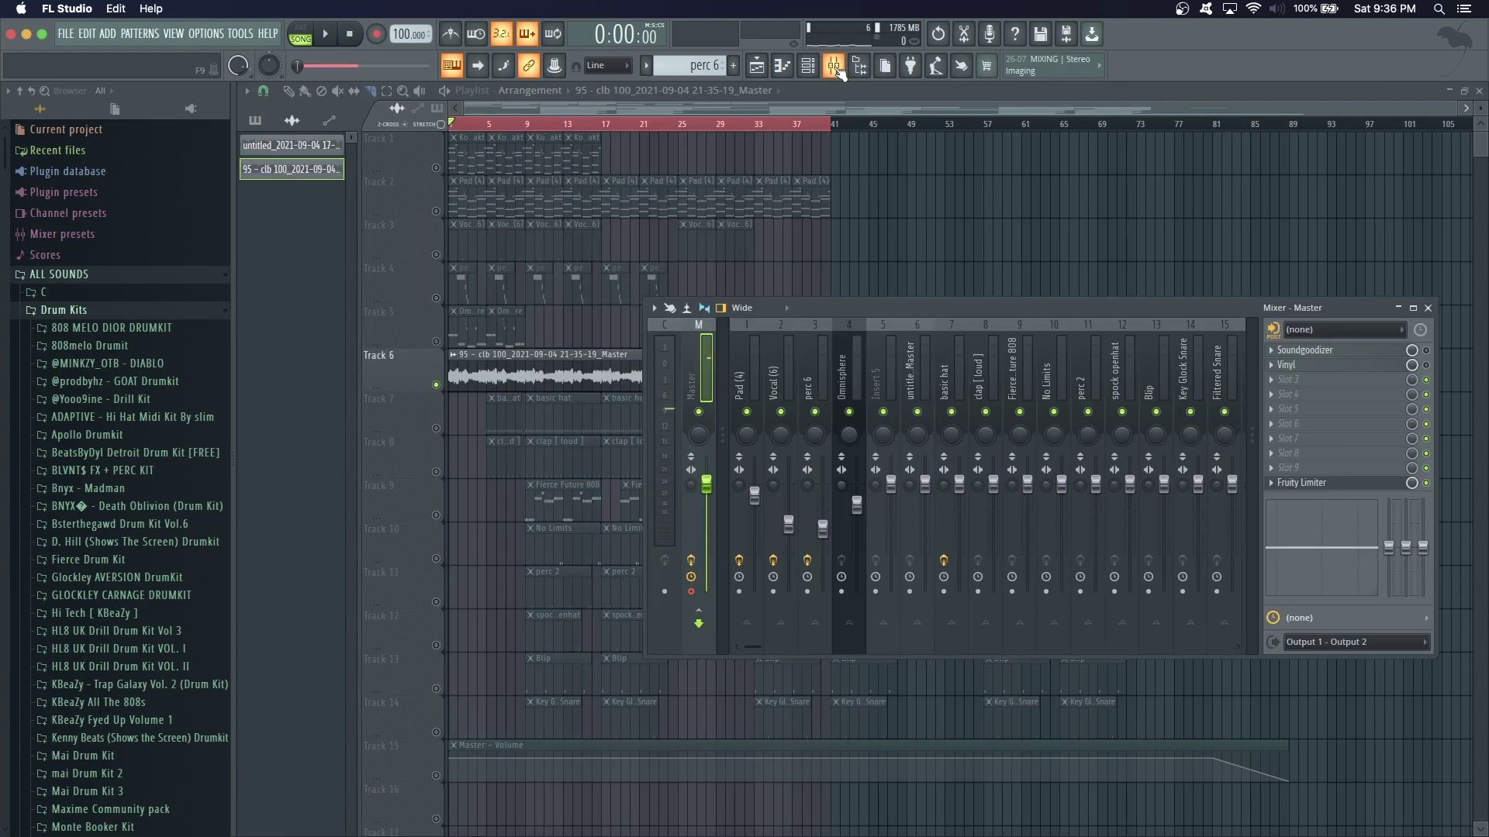
key("F9")
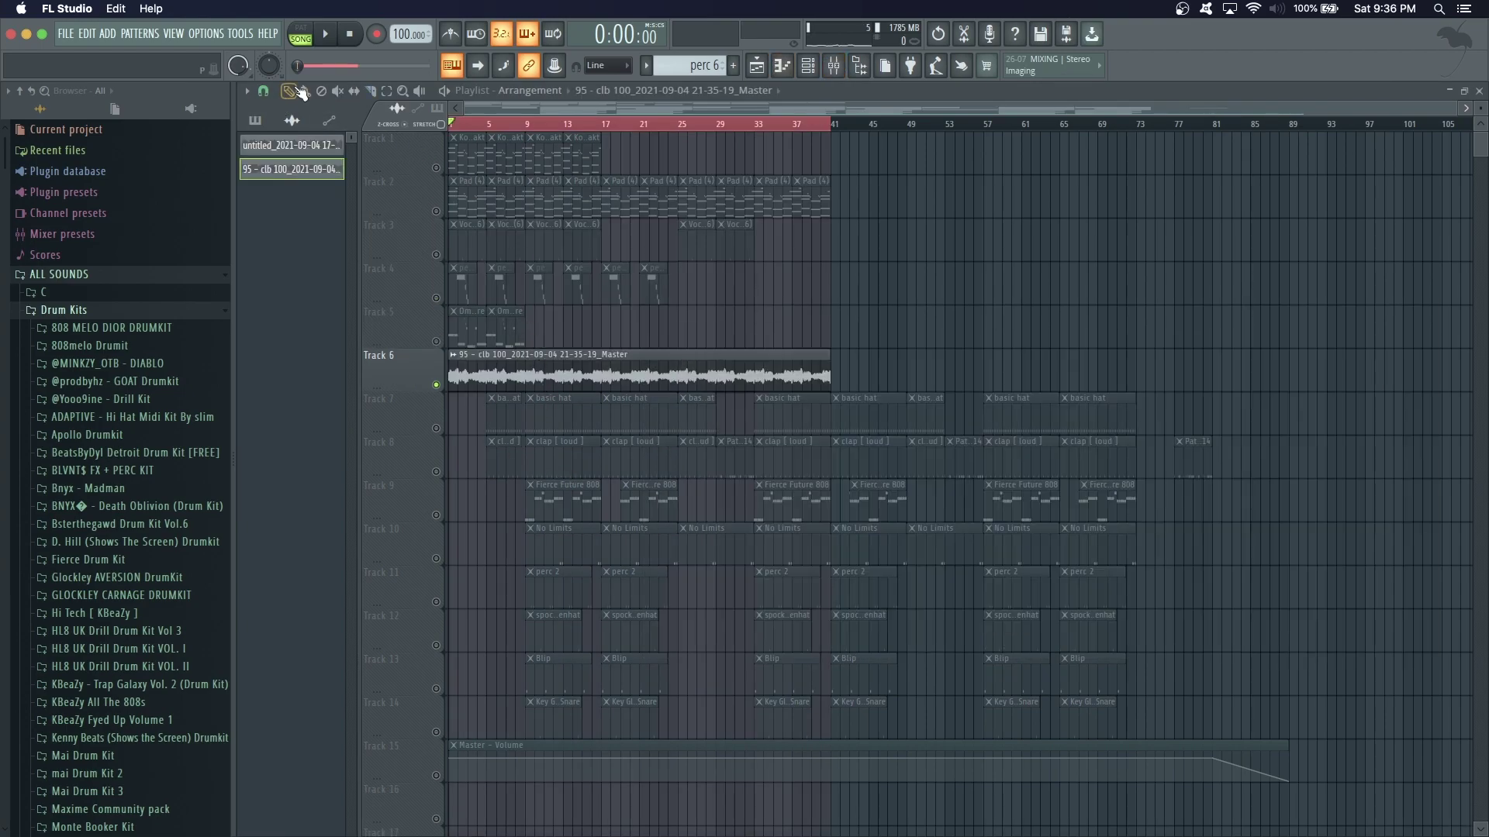
key("F9")
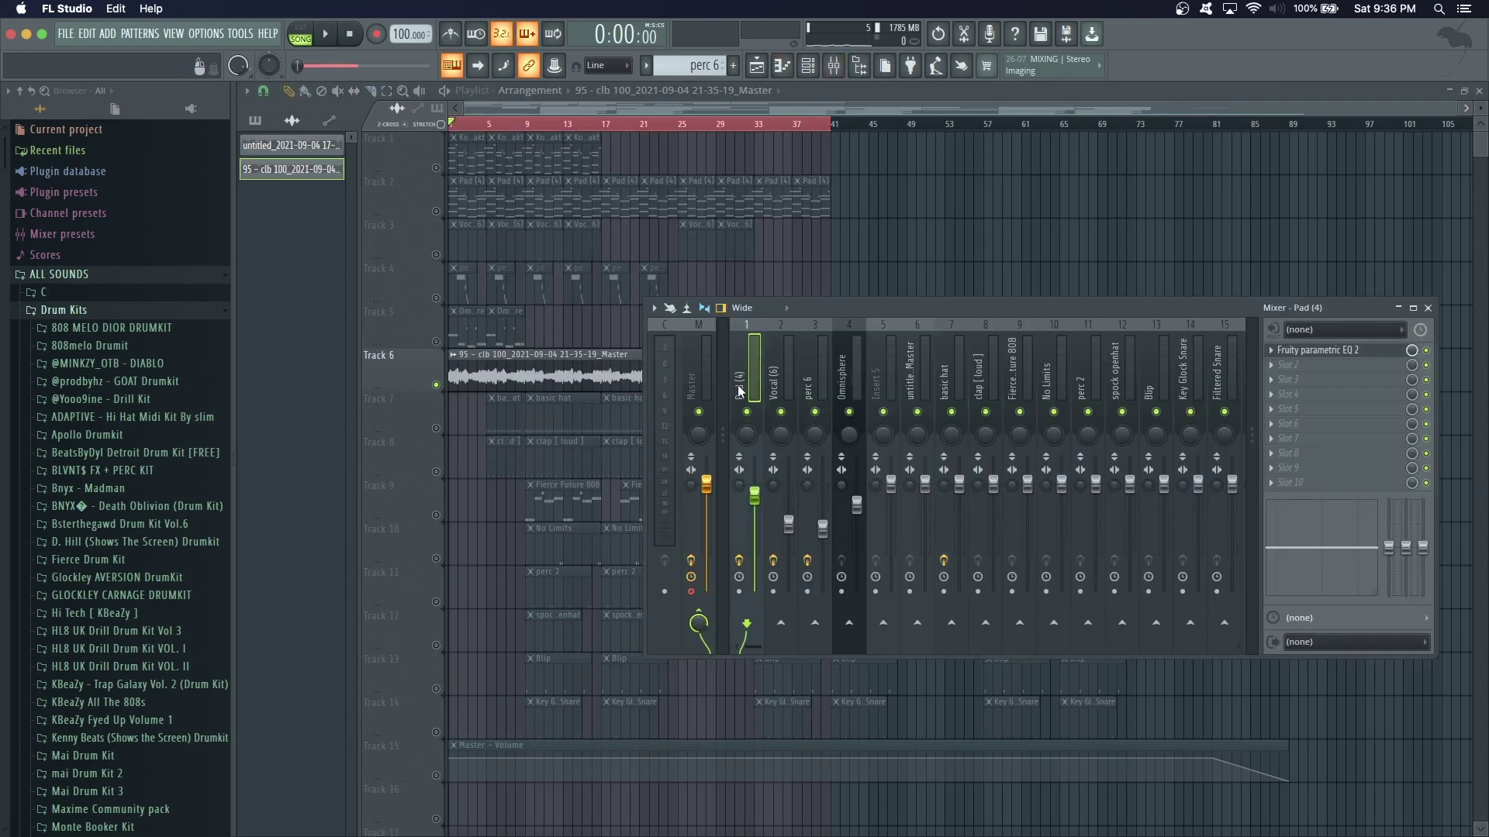
Select the Master insert and open its Fruity Limiter, moving the window aside to review it
left_click(689, 383)
left_click(1316, 484)
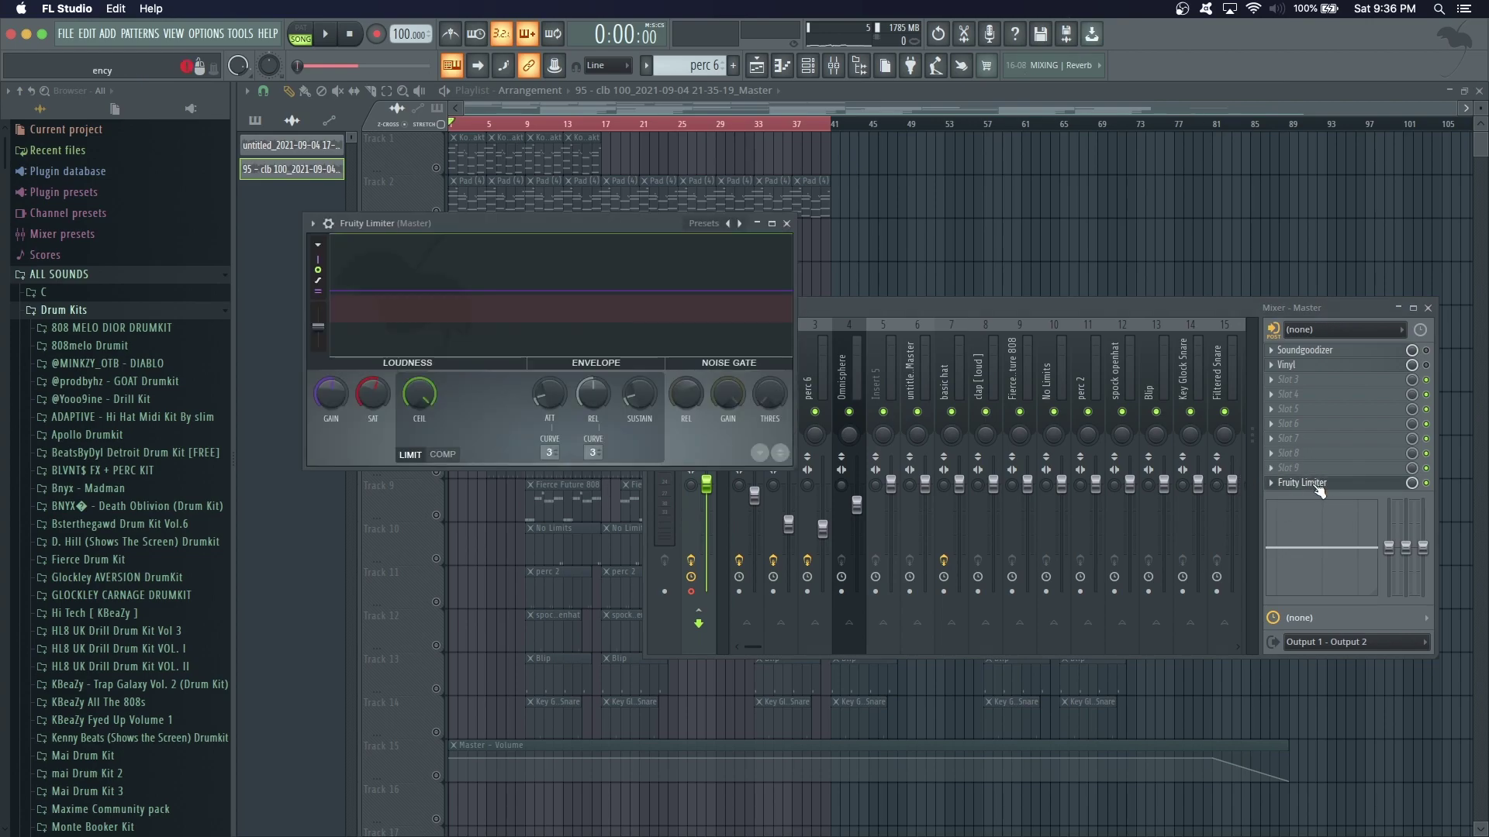
left_click_drag(530, 237, 890, 319)
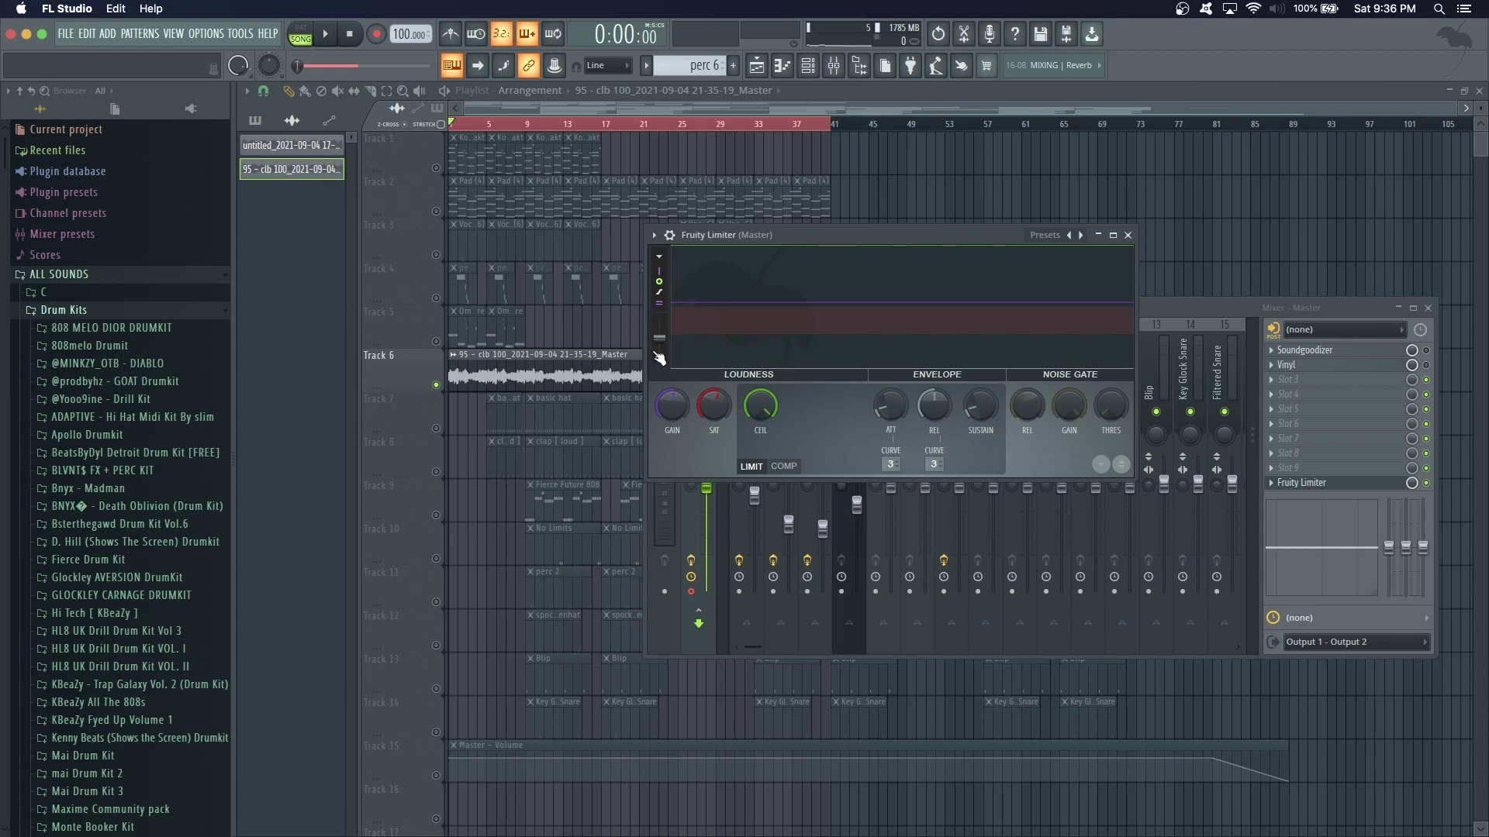
left_click_drag(810, 260, 836, 267)
Close the Fruity Limiter, open the basic hat pattern and start the hi-hats playing
left_click(1153, 241)
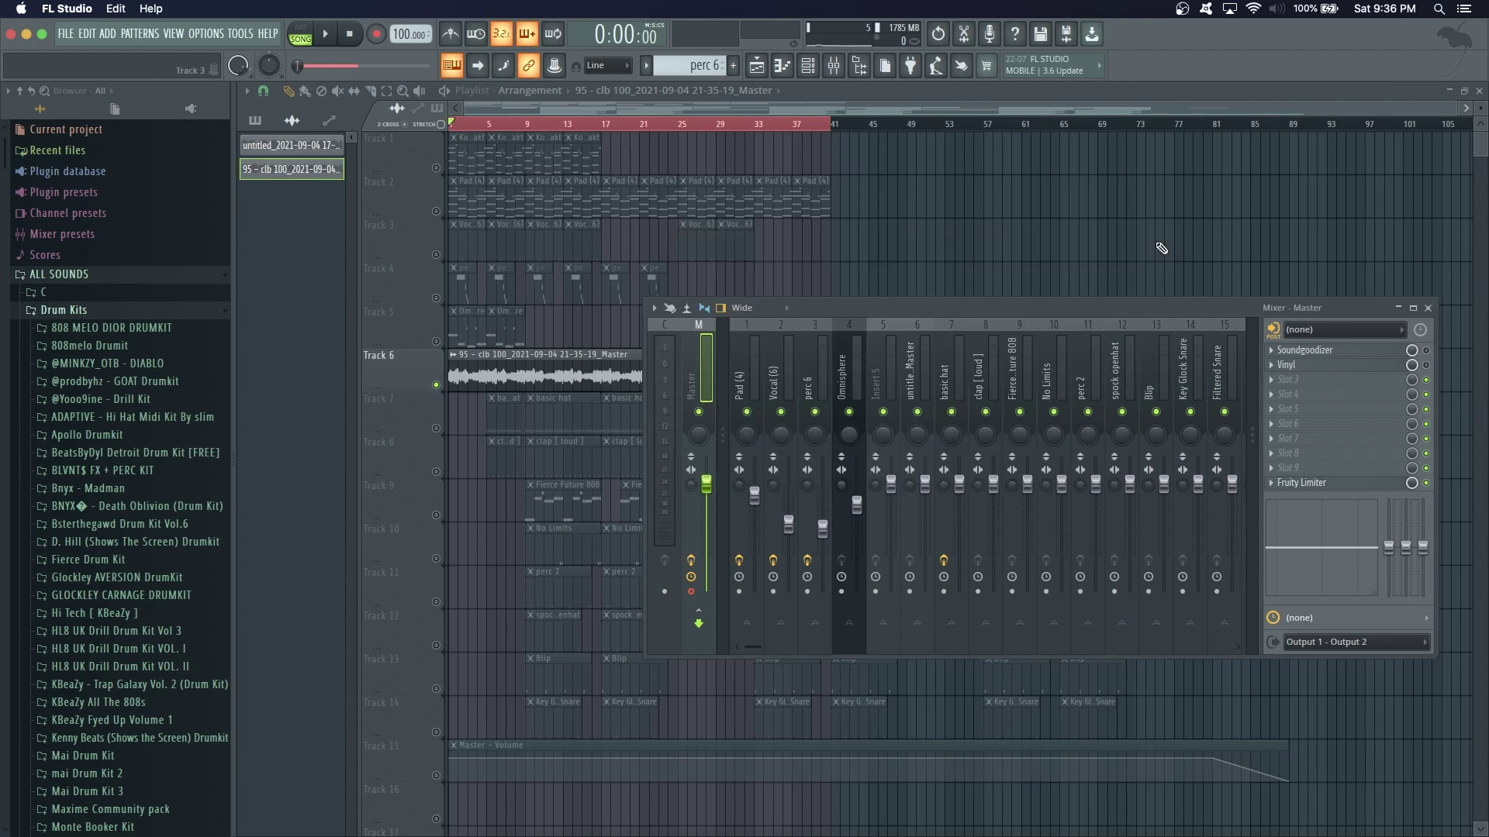
left_click(527, 130)
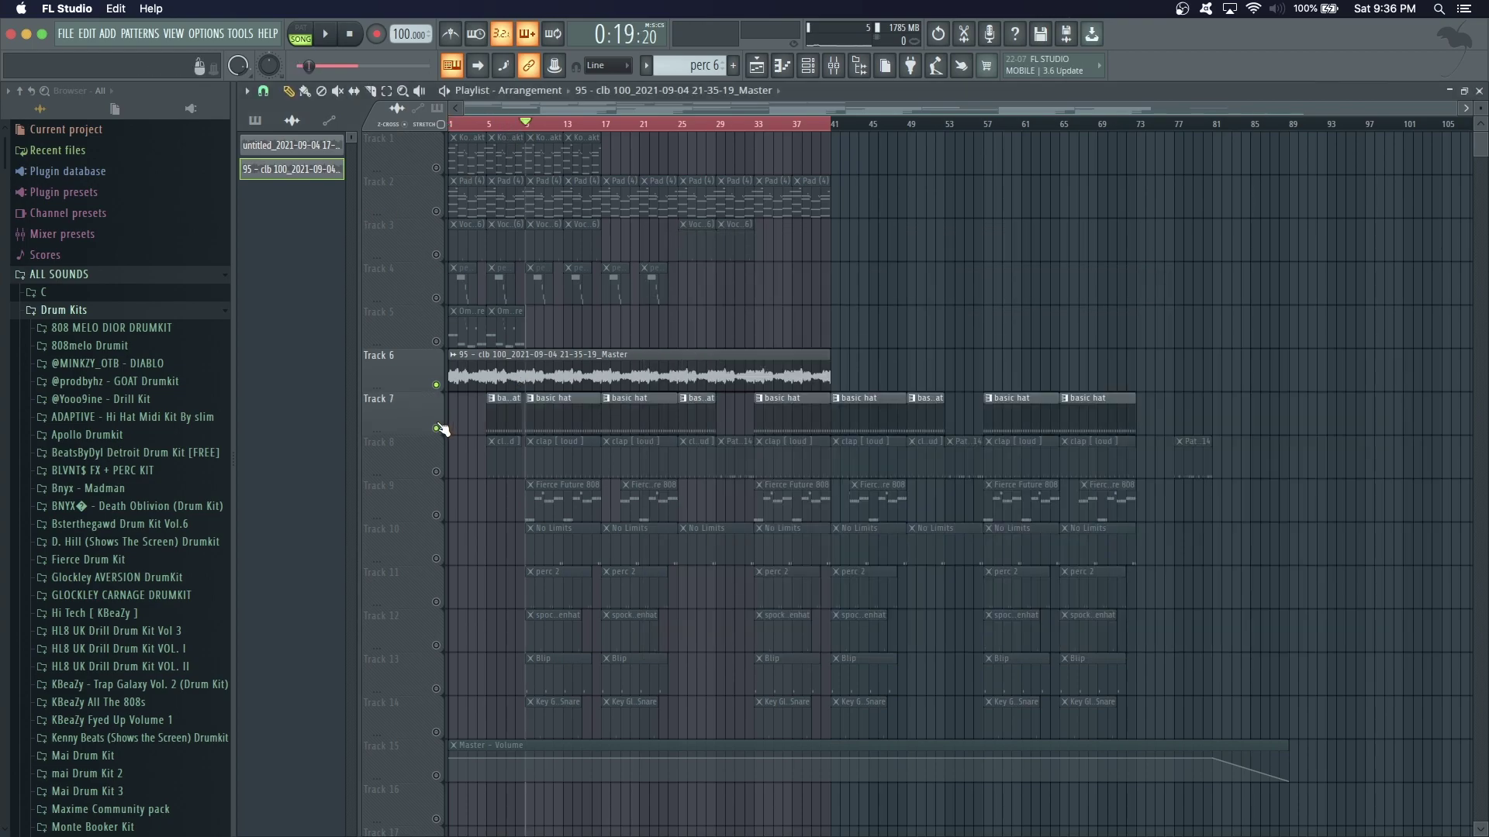
double_click(565, 410)
key("space")
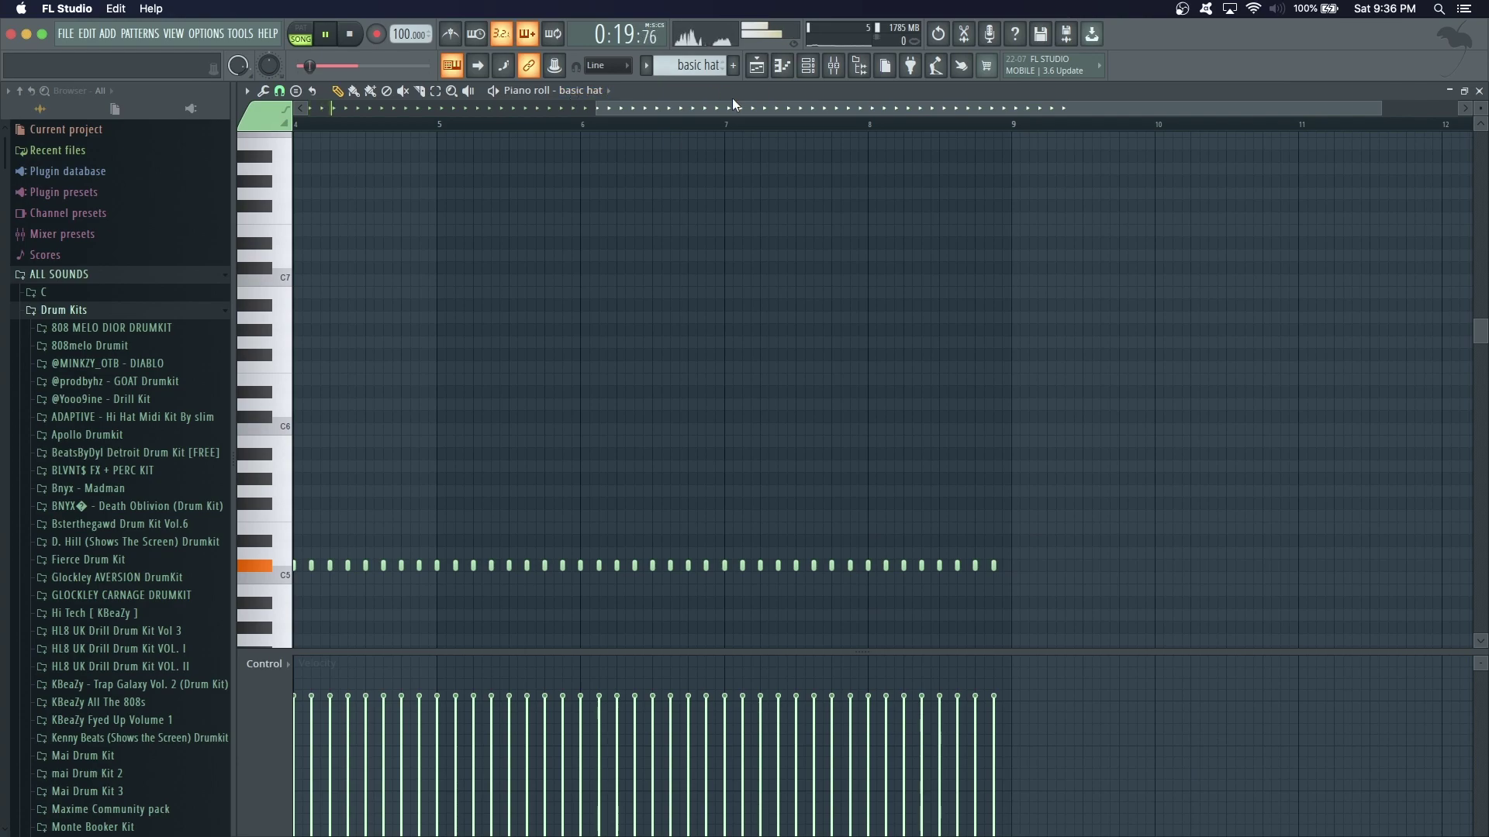
scroll(1085, 108, "down", 2)
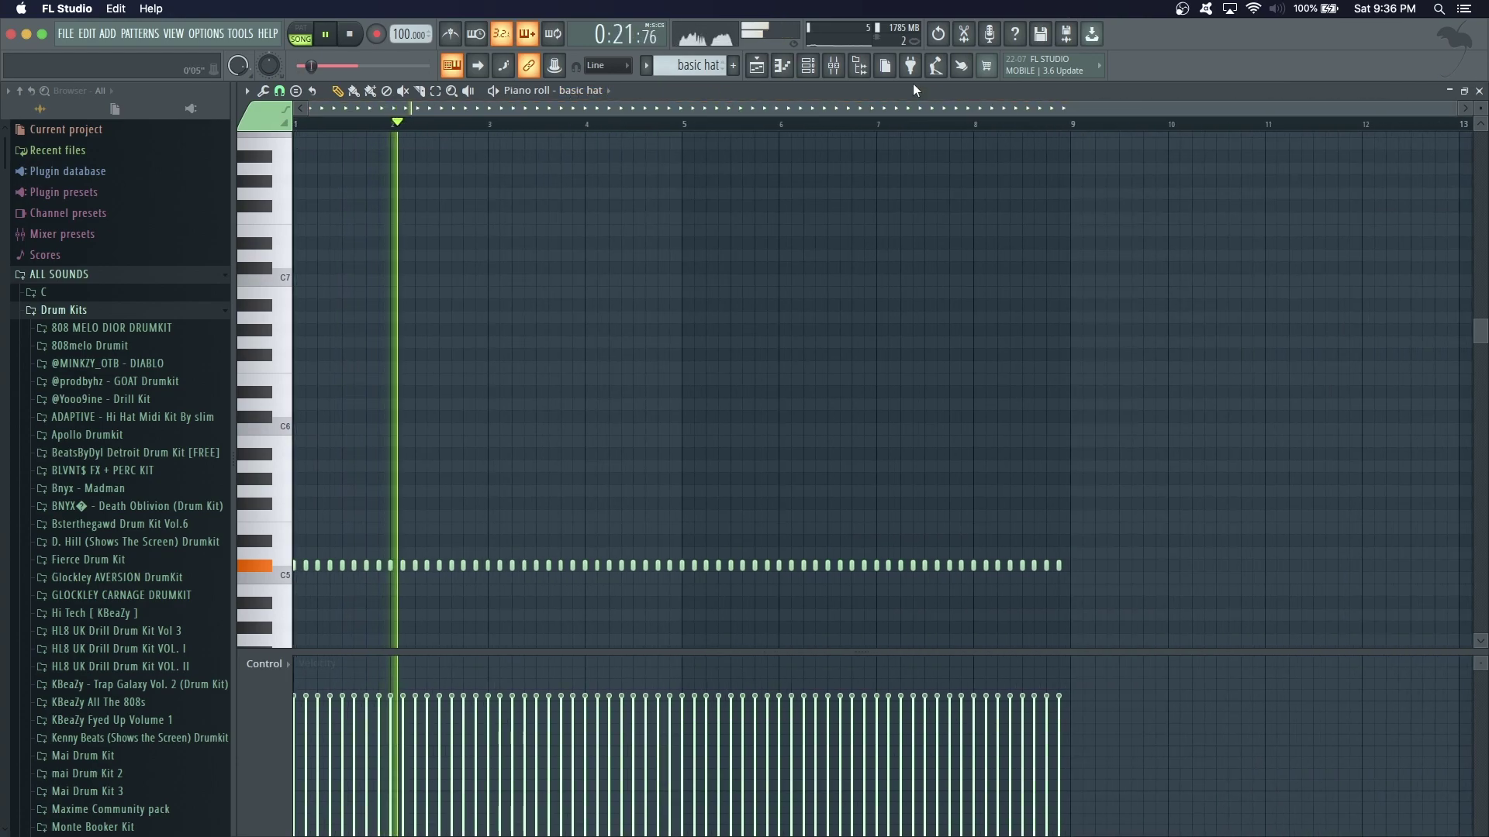
Play basic hat through its ValhallaVintageVerb (Drum Air, 7.9% mix), then return to the playlist
key("F9")
left_click(942, 372)
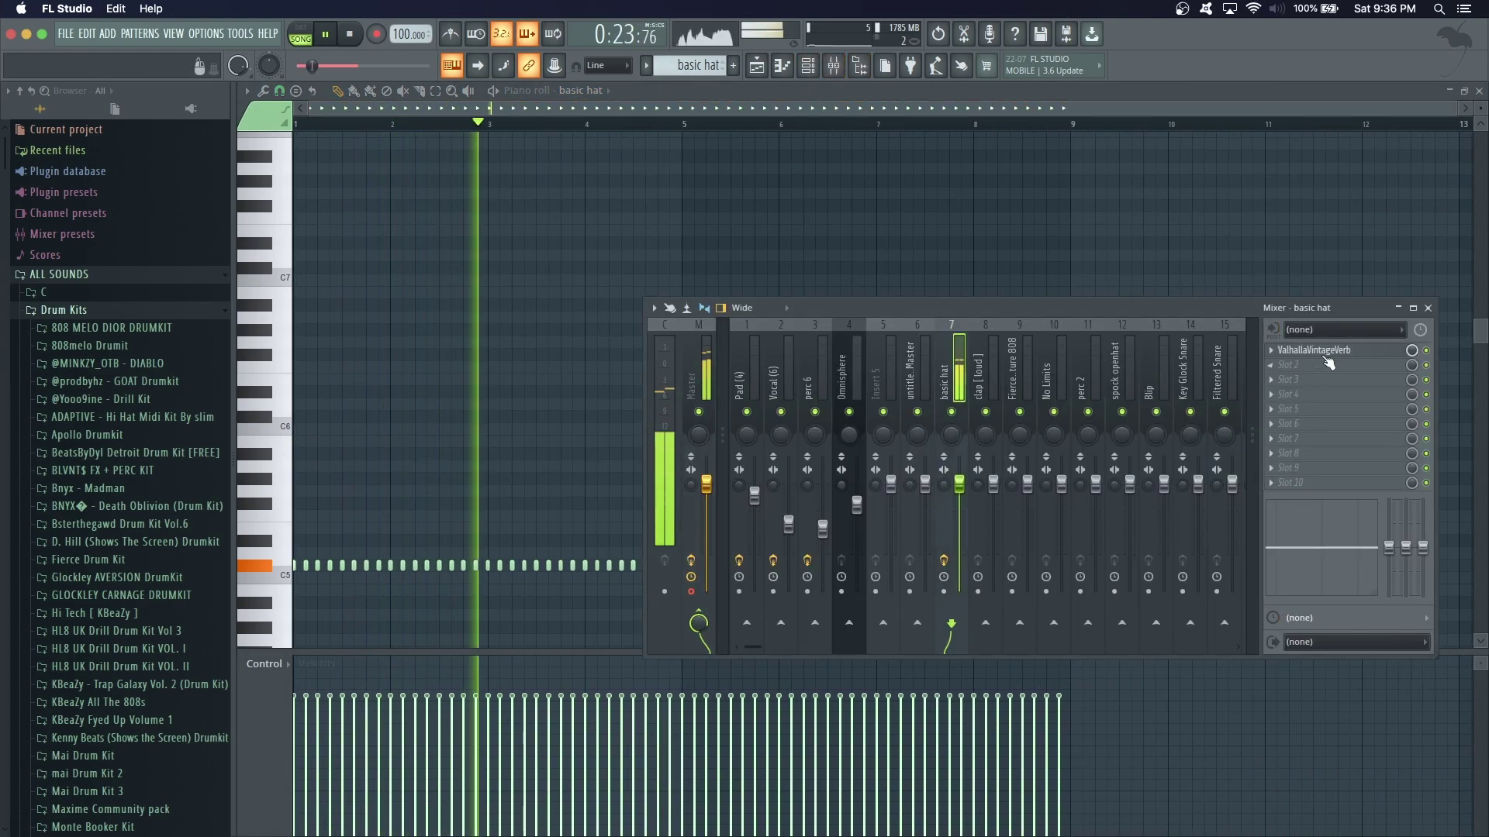
left_click(1318, 350)
left_click_drag(442, 79, 934, 160)
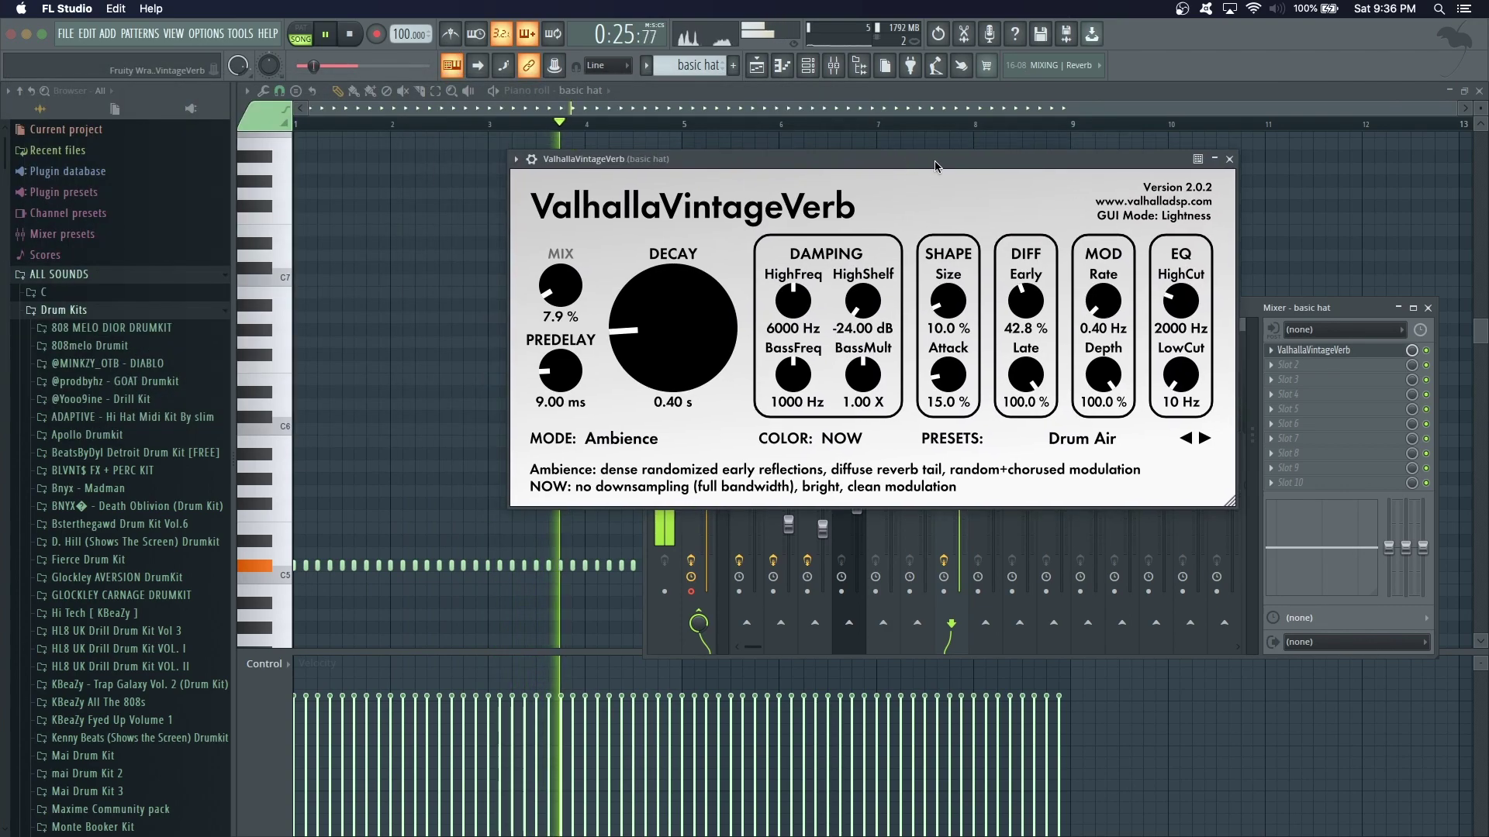
scroll(563, 280, "down", 1)
scroll(563, 281, "up", 1)
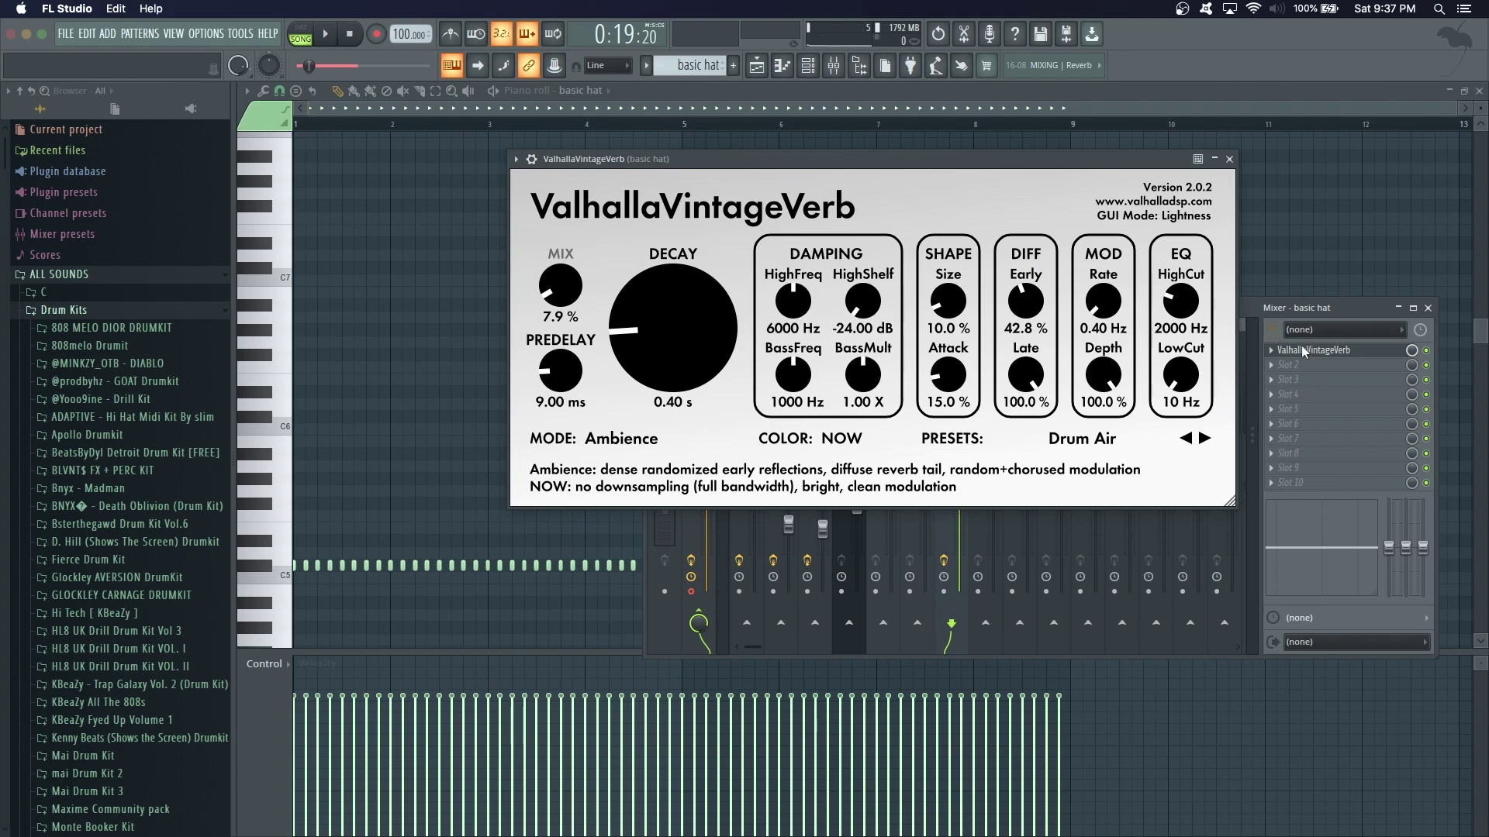
key("space")
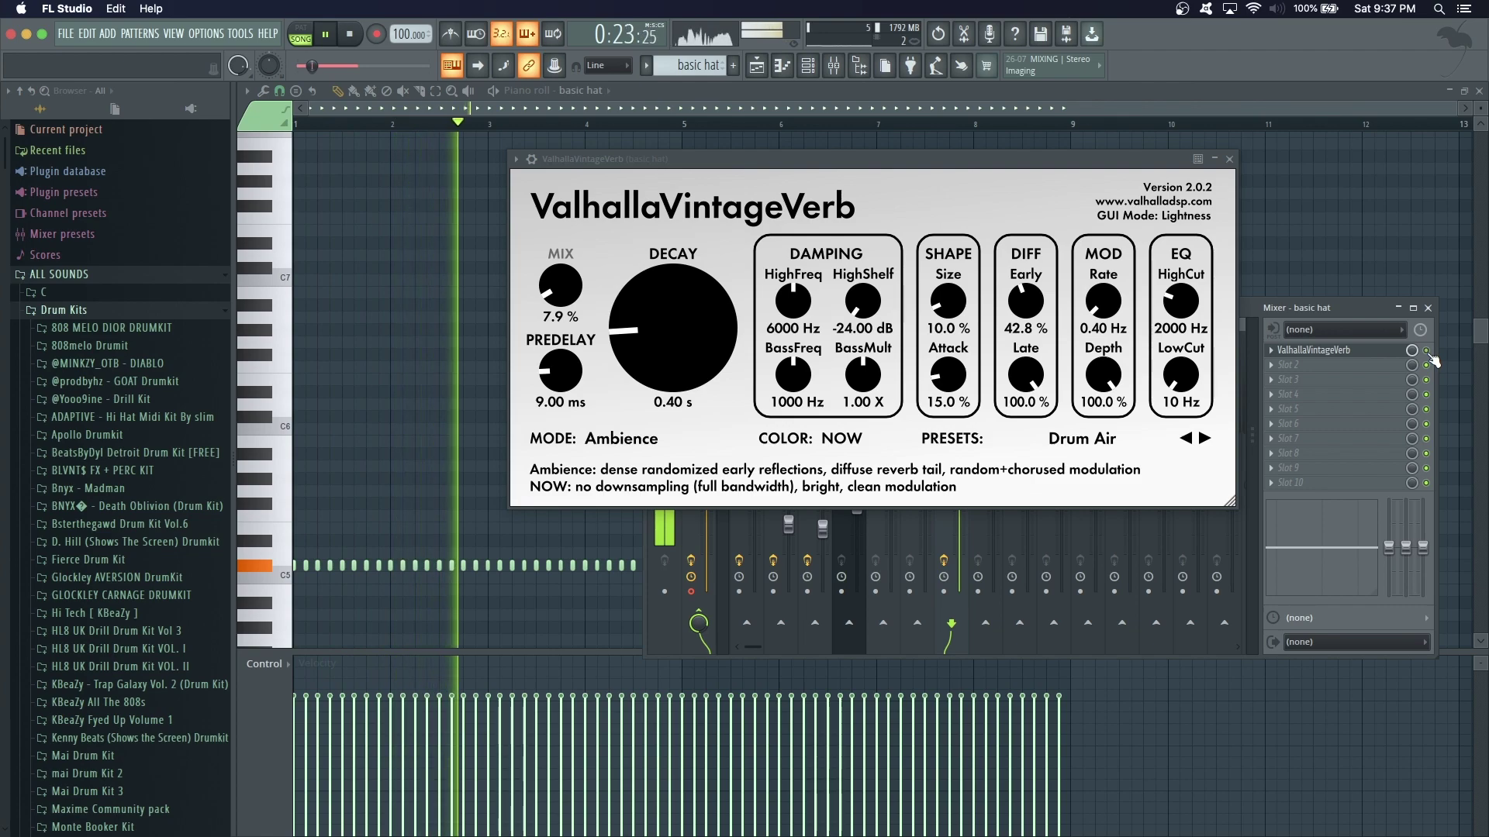
key("space")
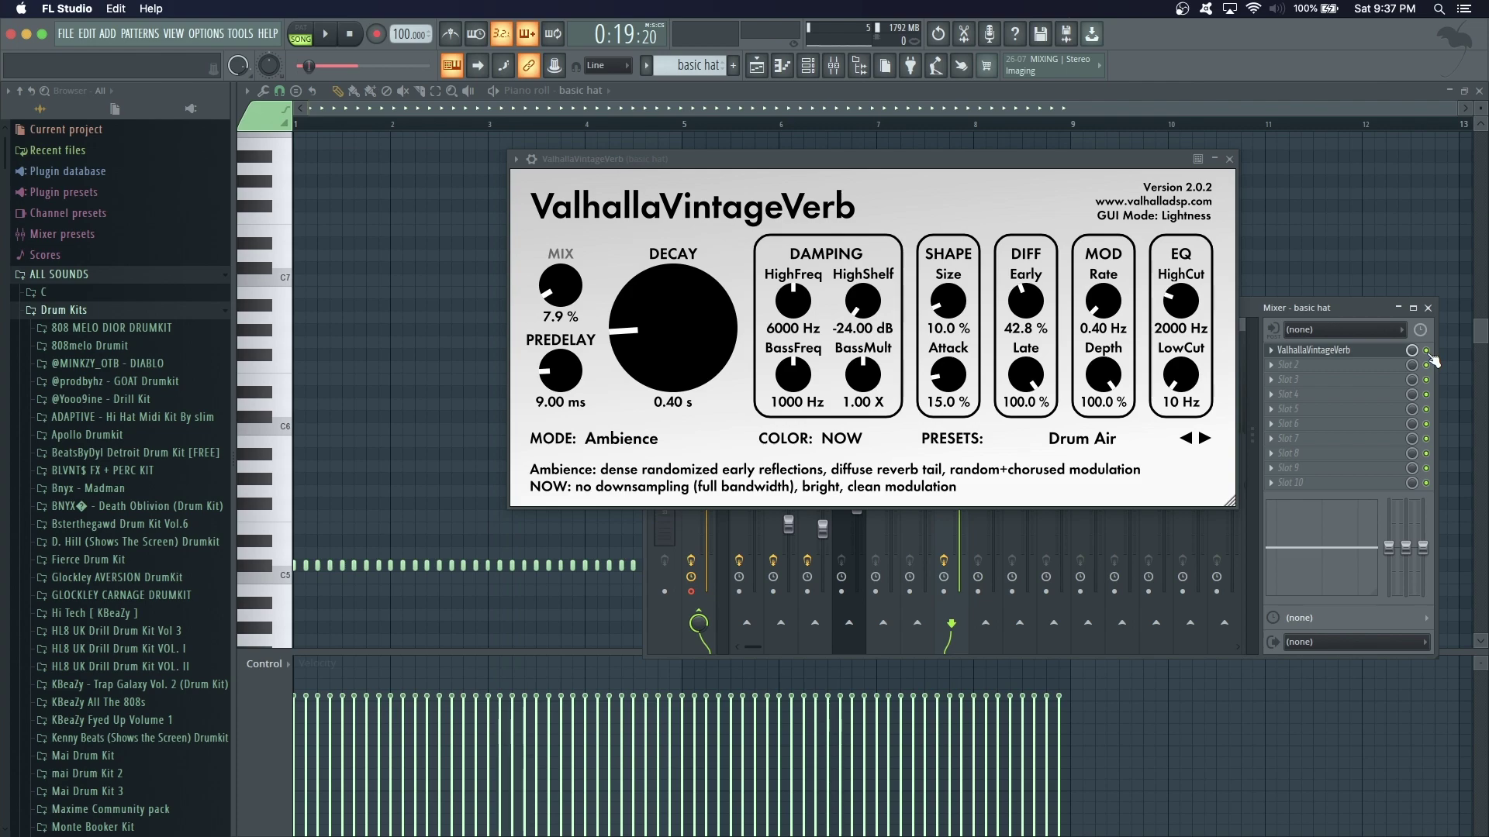
key("F5")
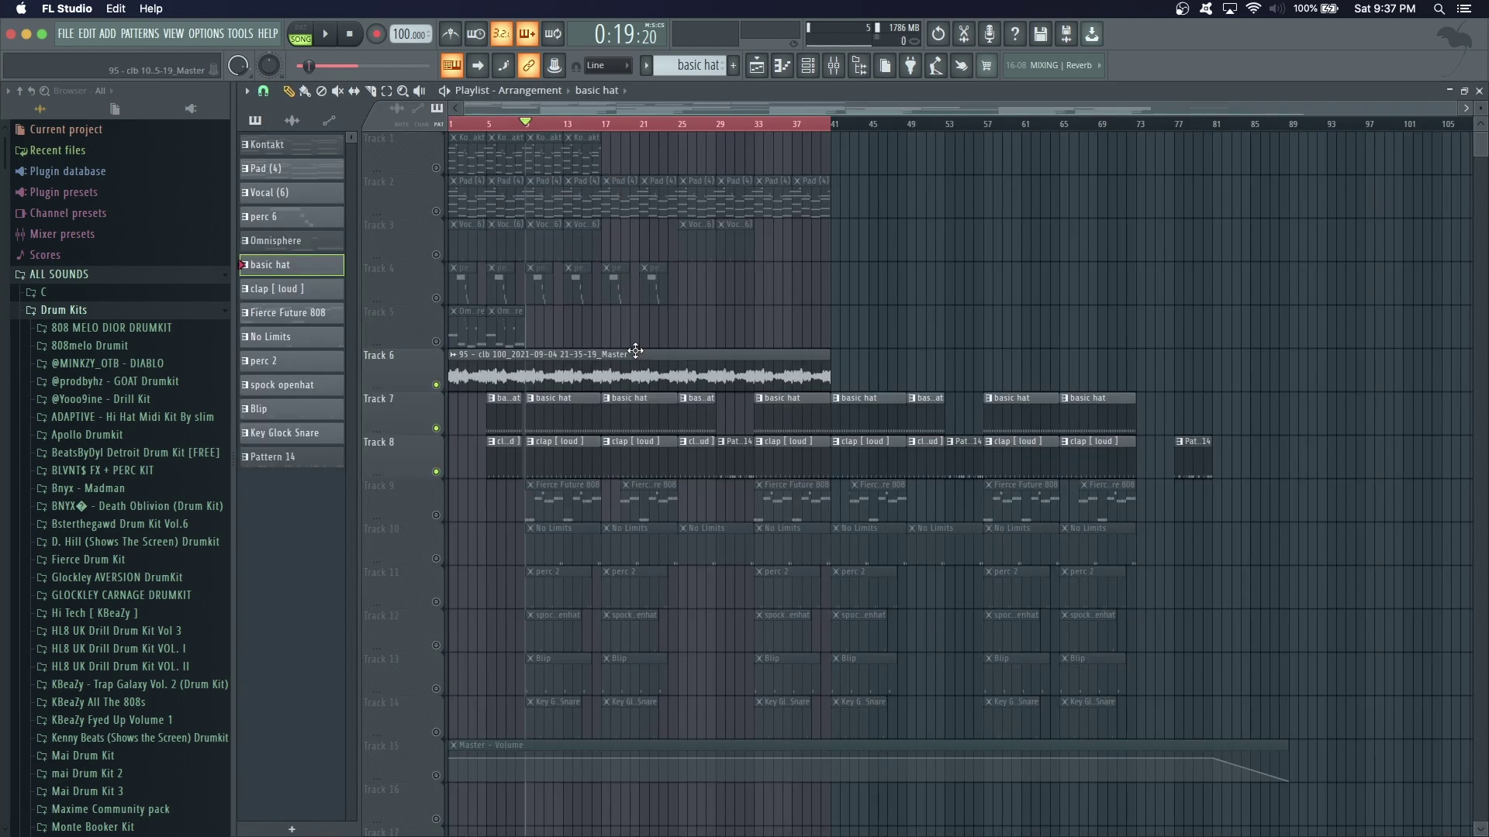
Play the arrangement from bar 9 for about ten seconds, then stop it
key("space")
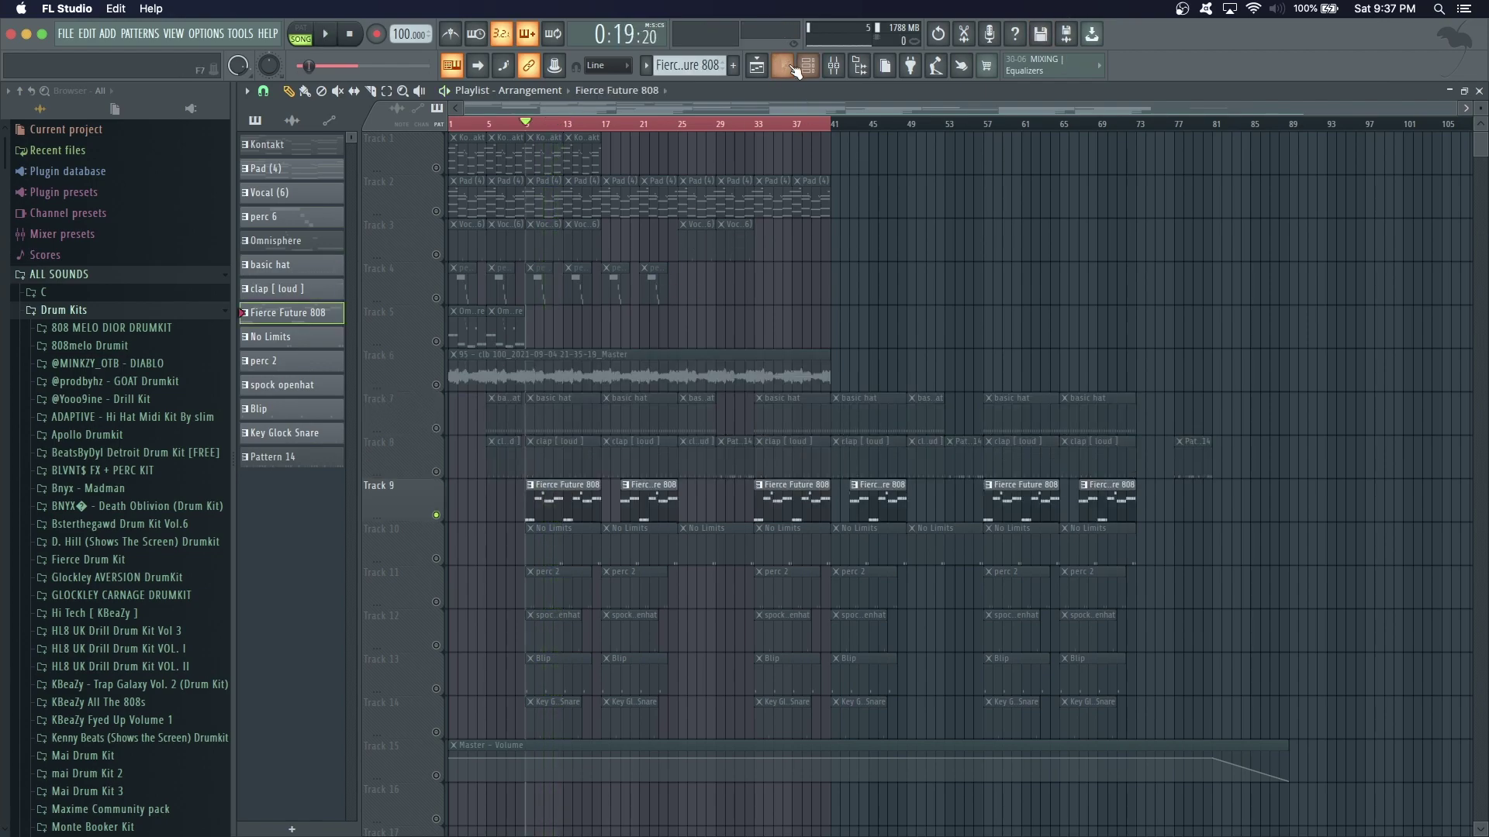
key("F7")
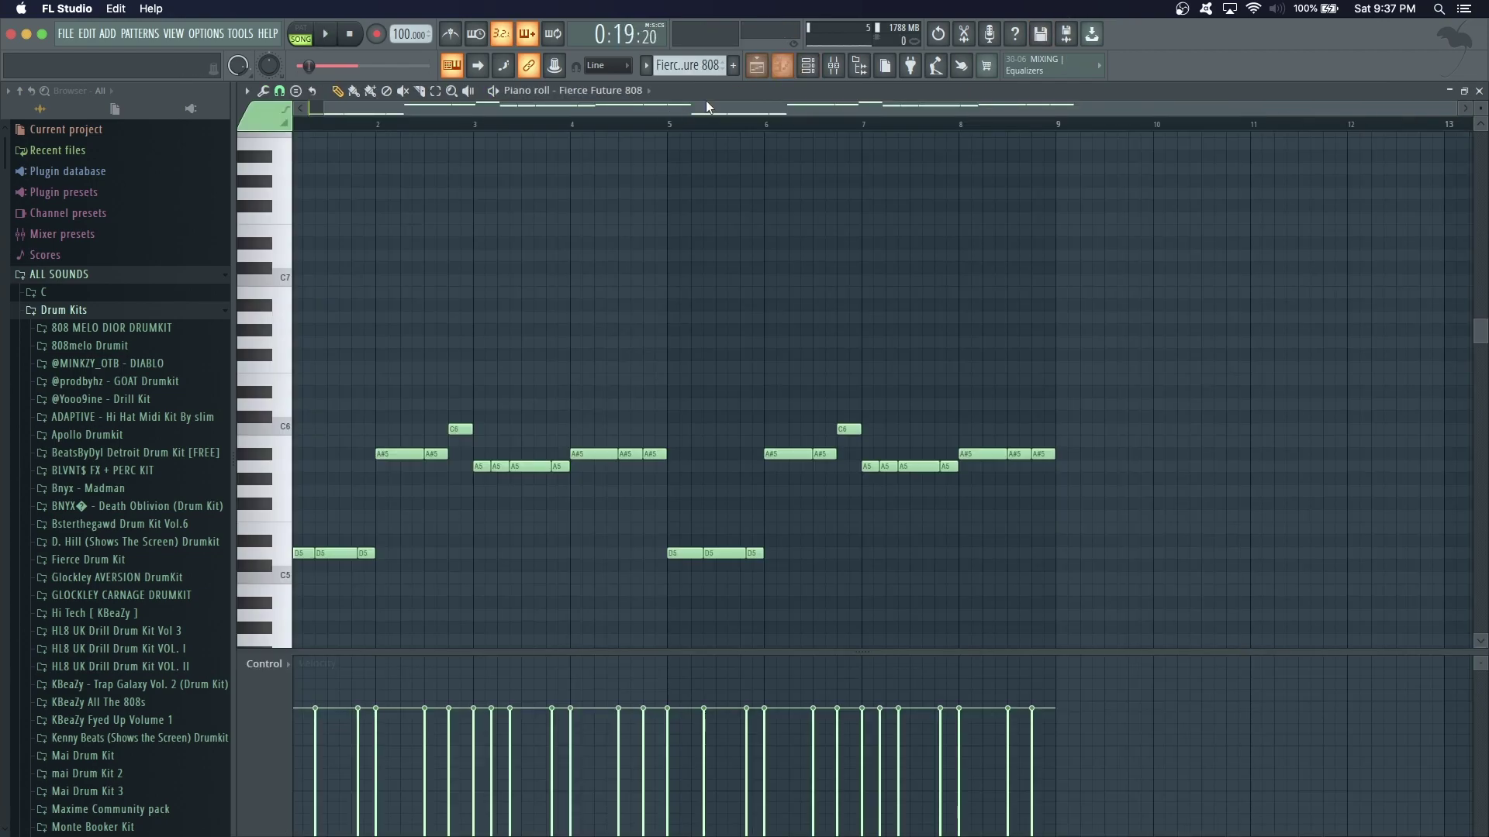
Turn the Fierce Future 808 sample's precomputed EQ down to 0% and set its value
key("F7")
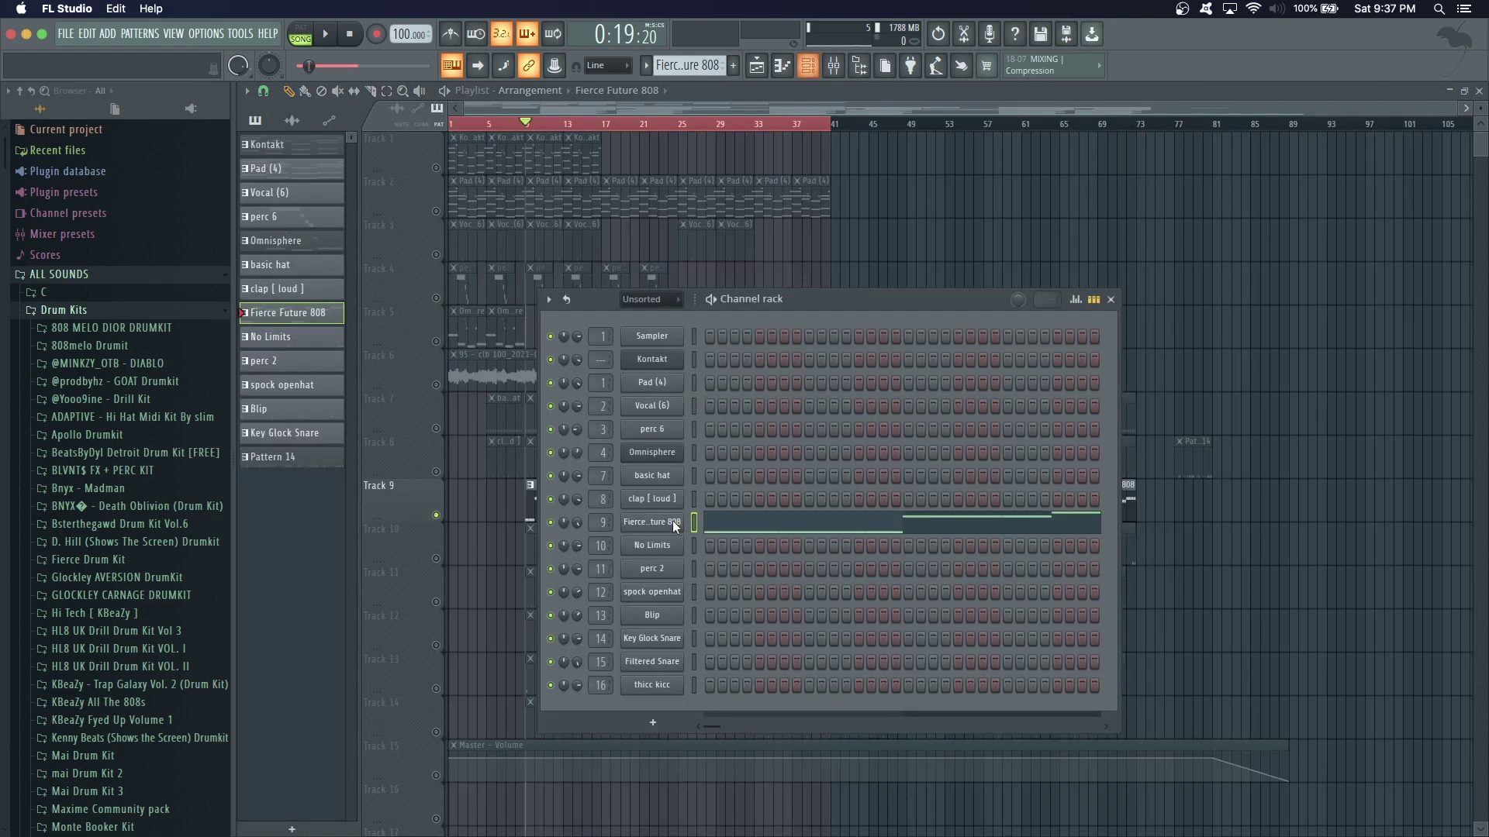
left_click(672, 520)
left_click_drag(556, 341, 1092, 304)
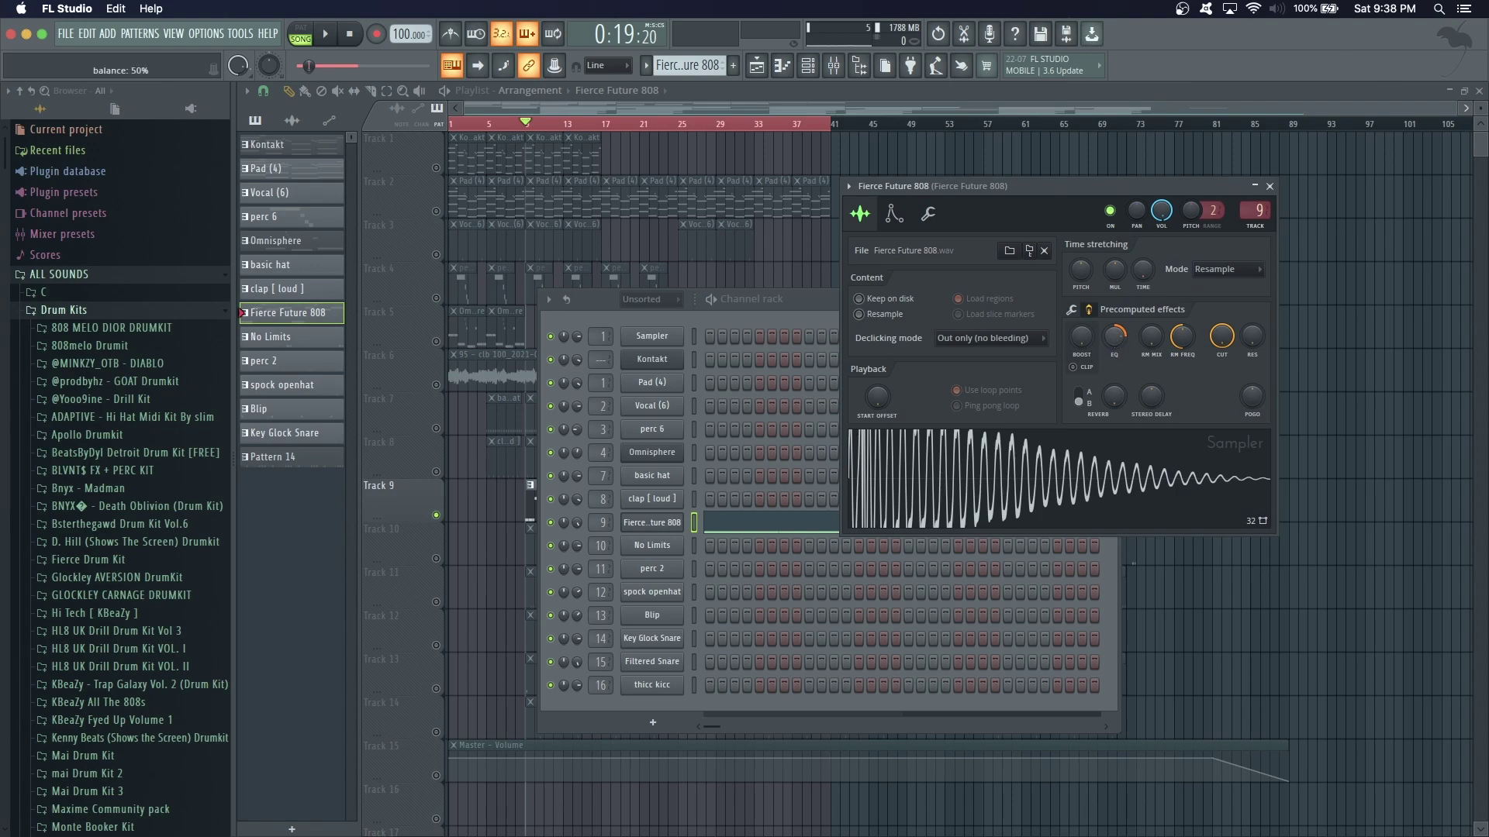
left_click_drag(1114, 336, 1118, 345)
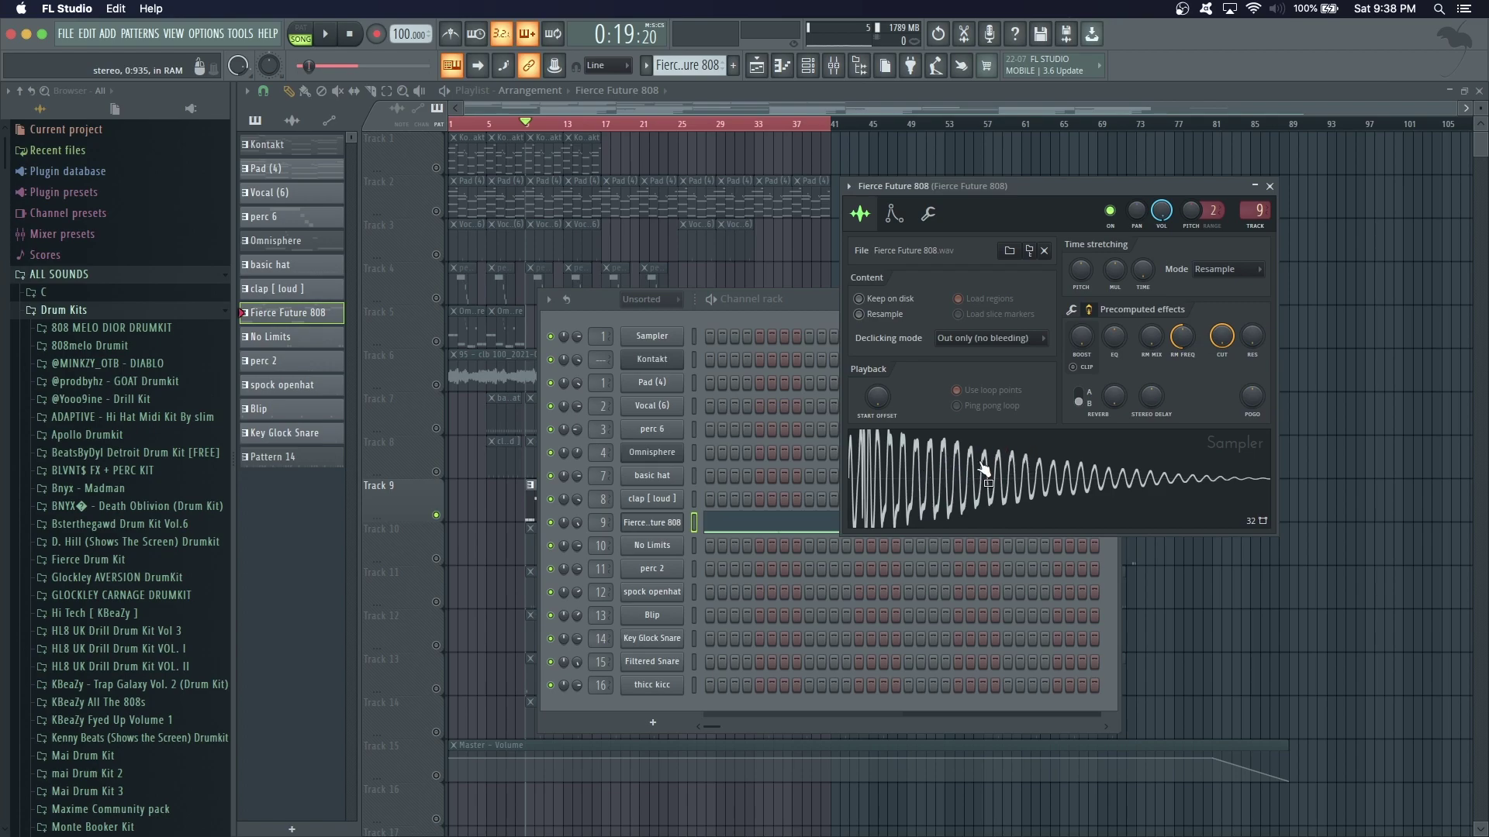
right_click(1114, 336)
left_click(1130, 387)
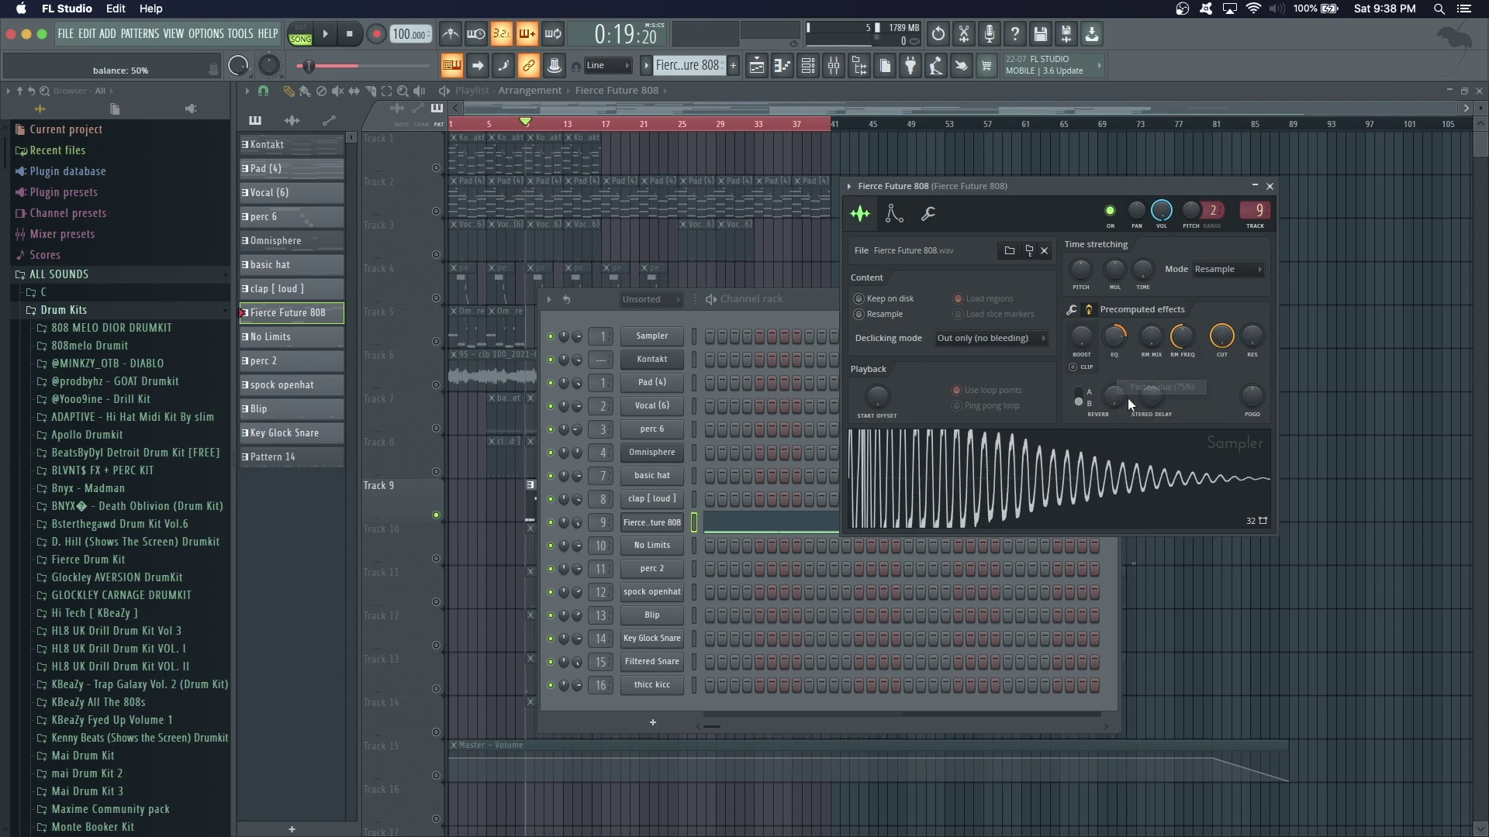
left_click(712, 377)
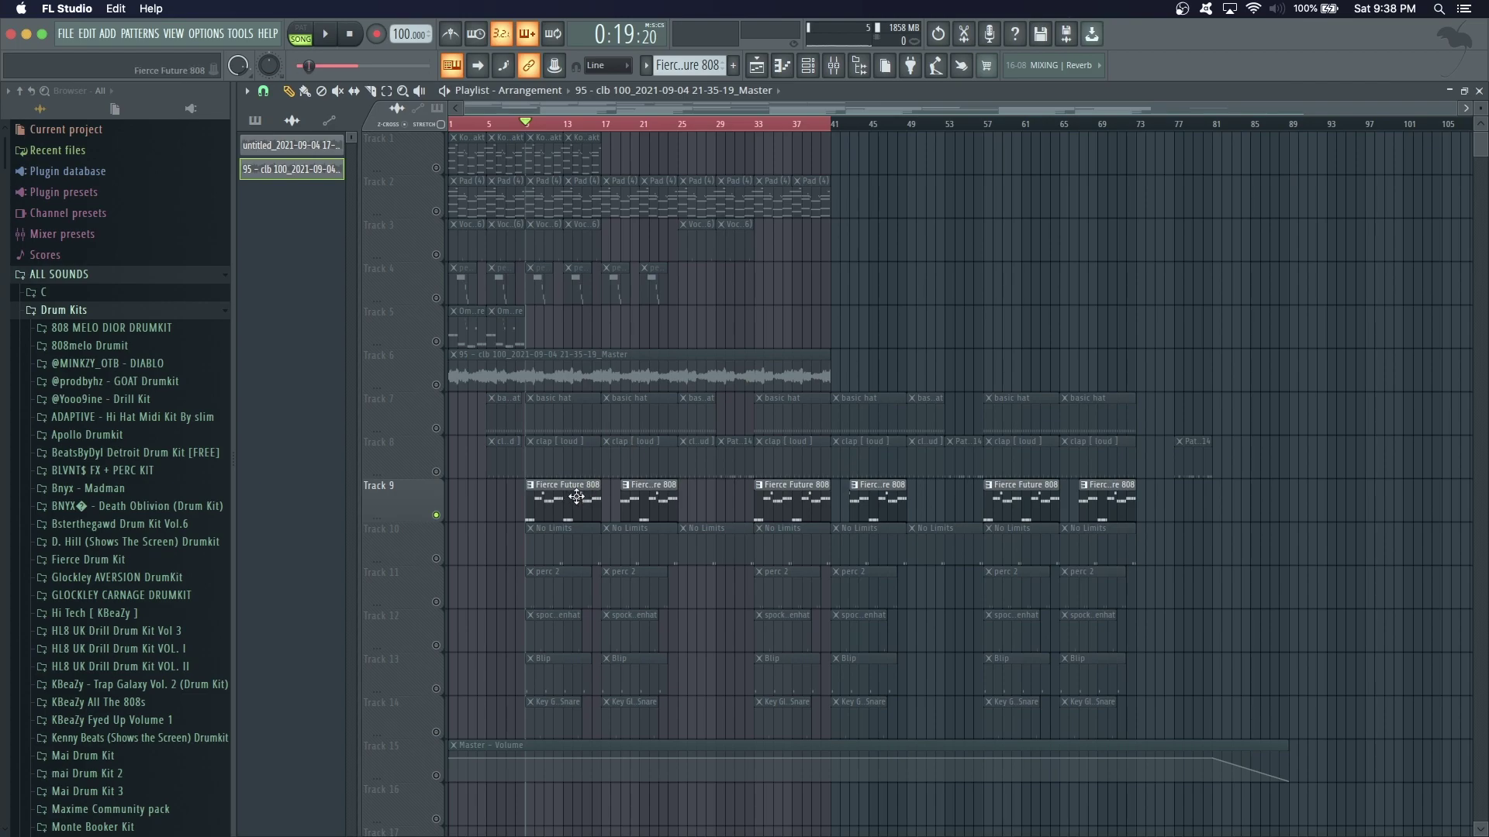
Play the song from the start with Track 9's 808 clips, tracks 10–14 still muted
left_click(448, 390)
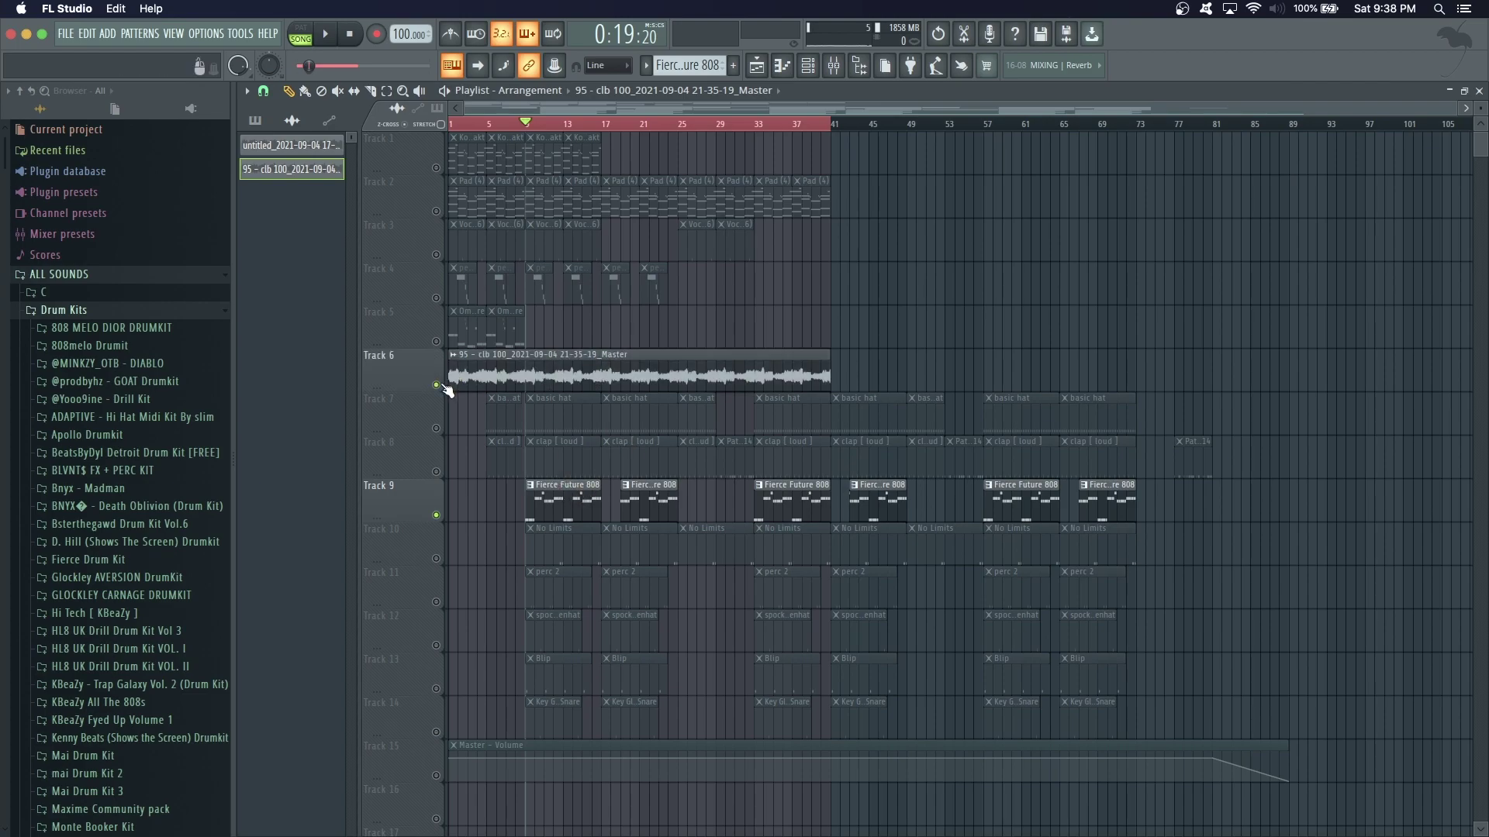
key("space")
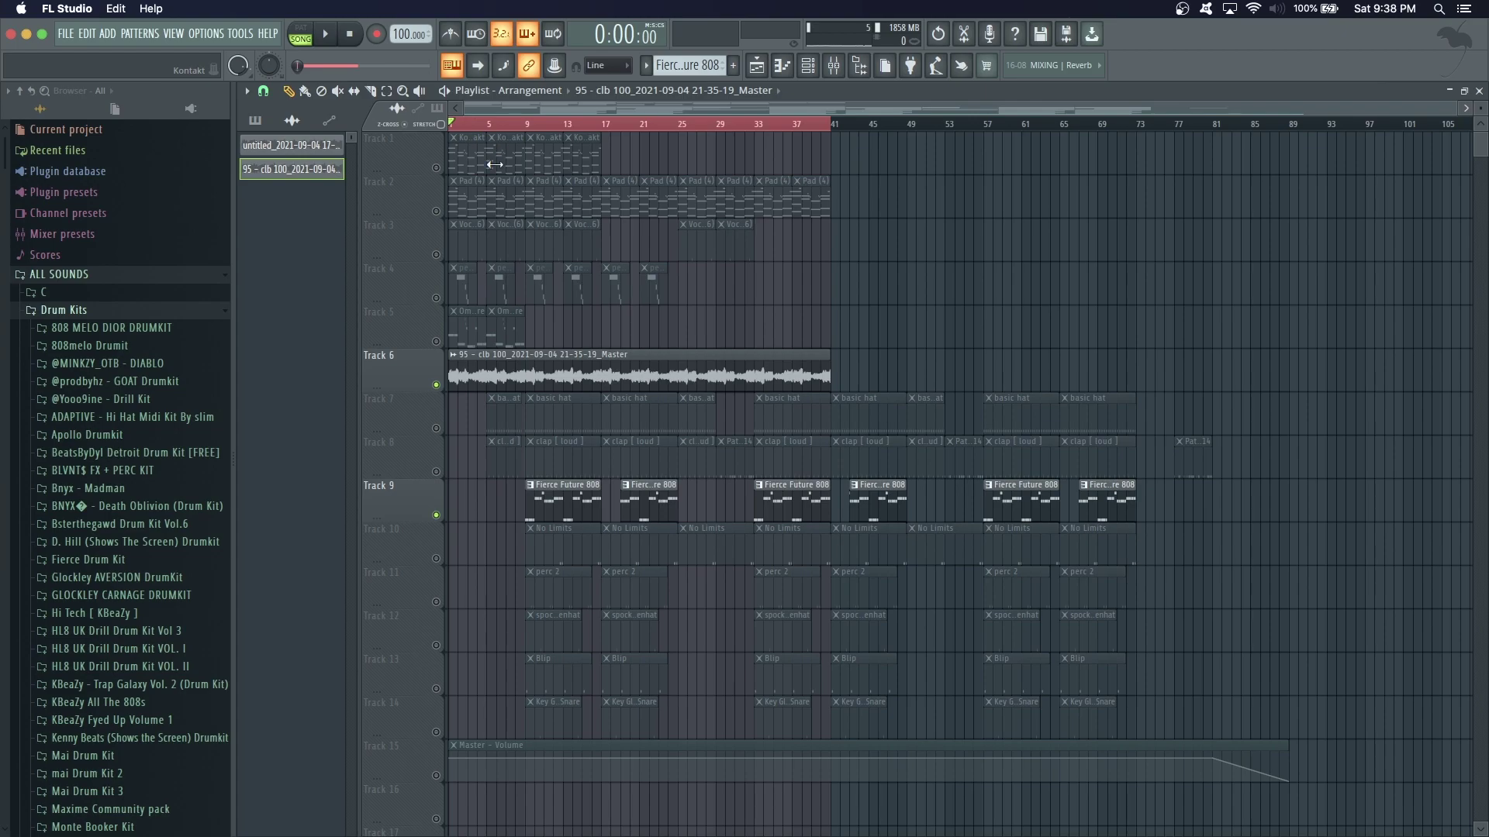
key("space")
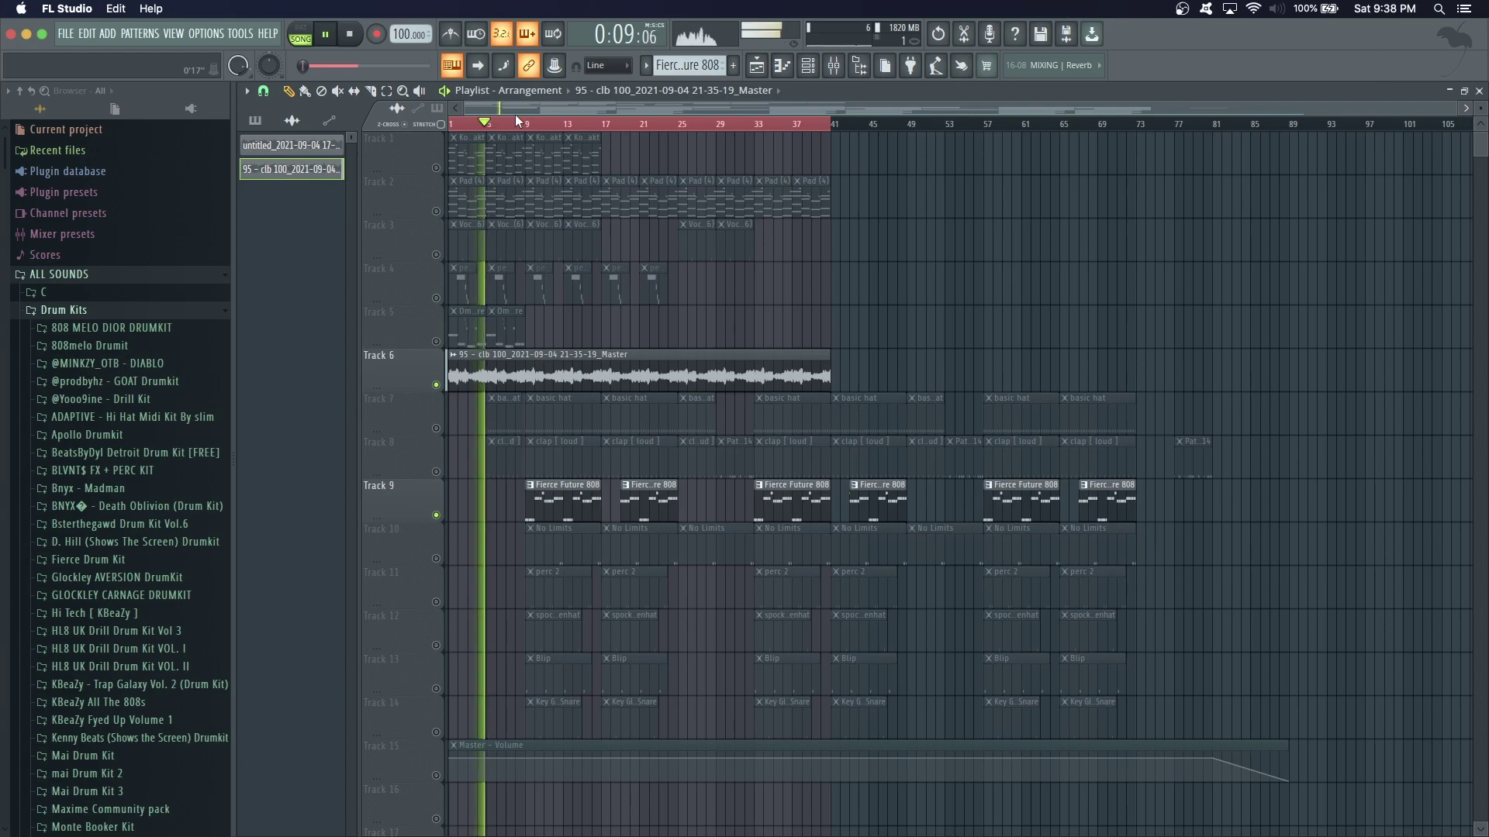
key("F6")
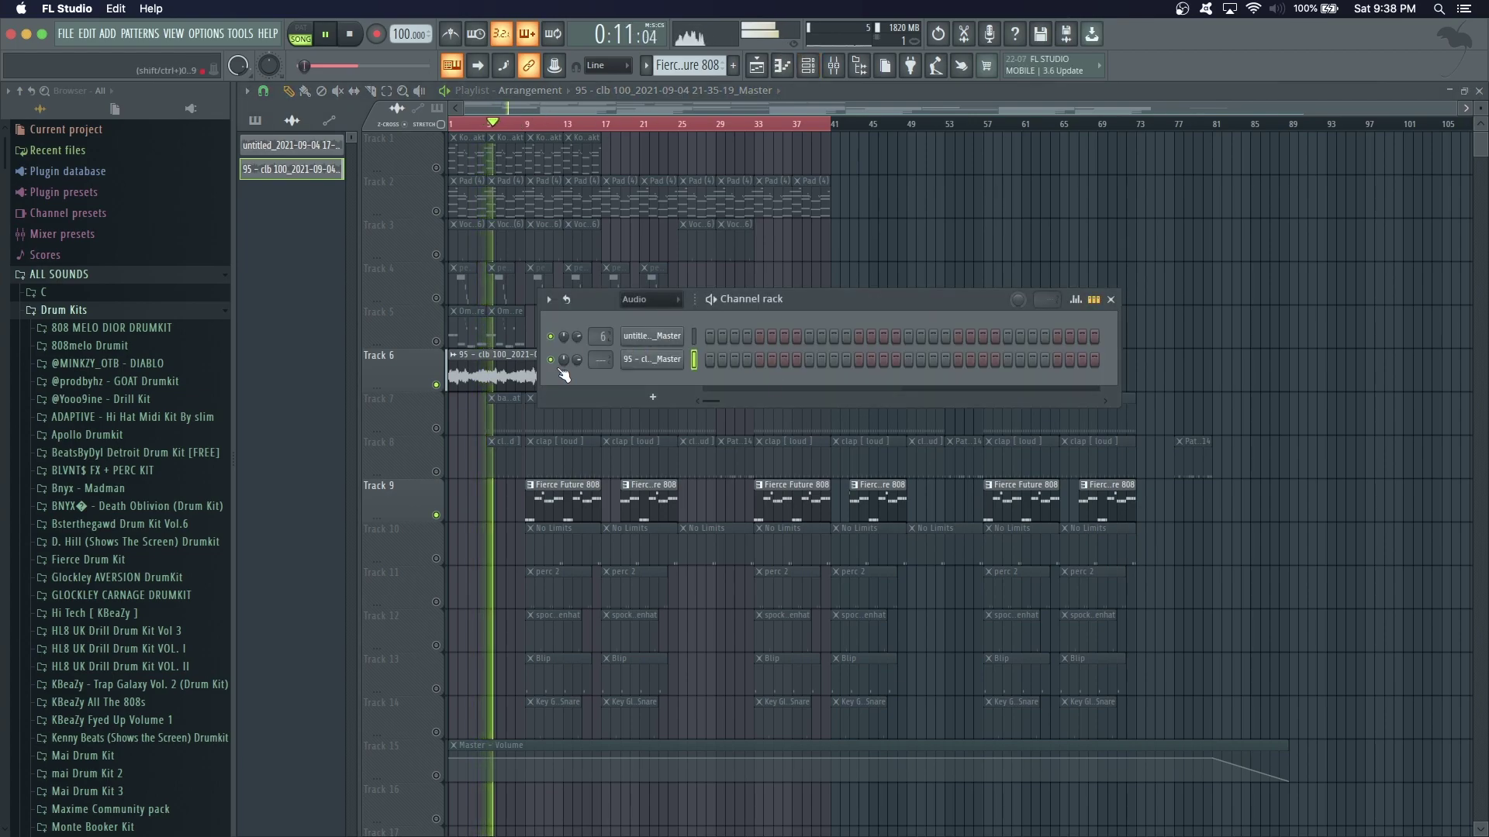
left_click(833, 65)
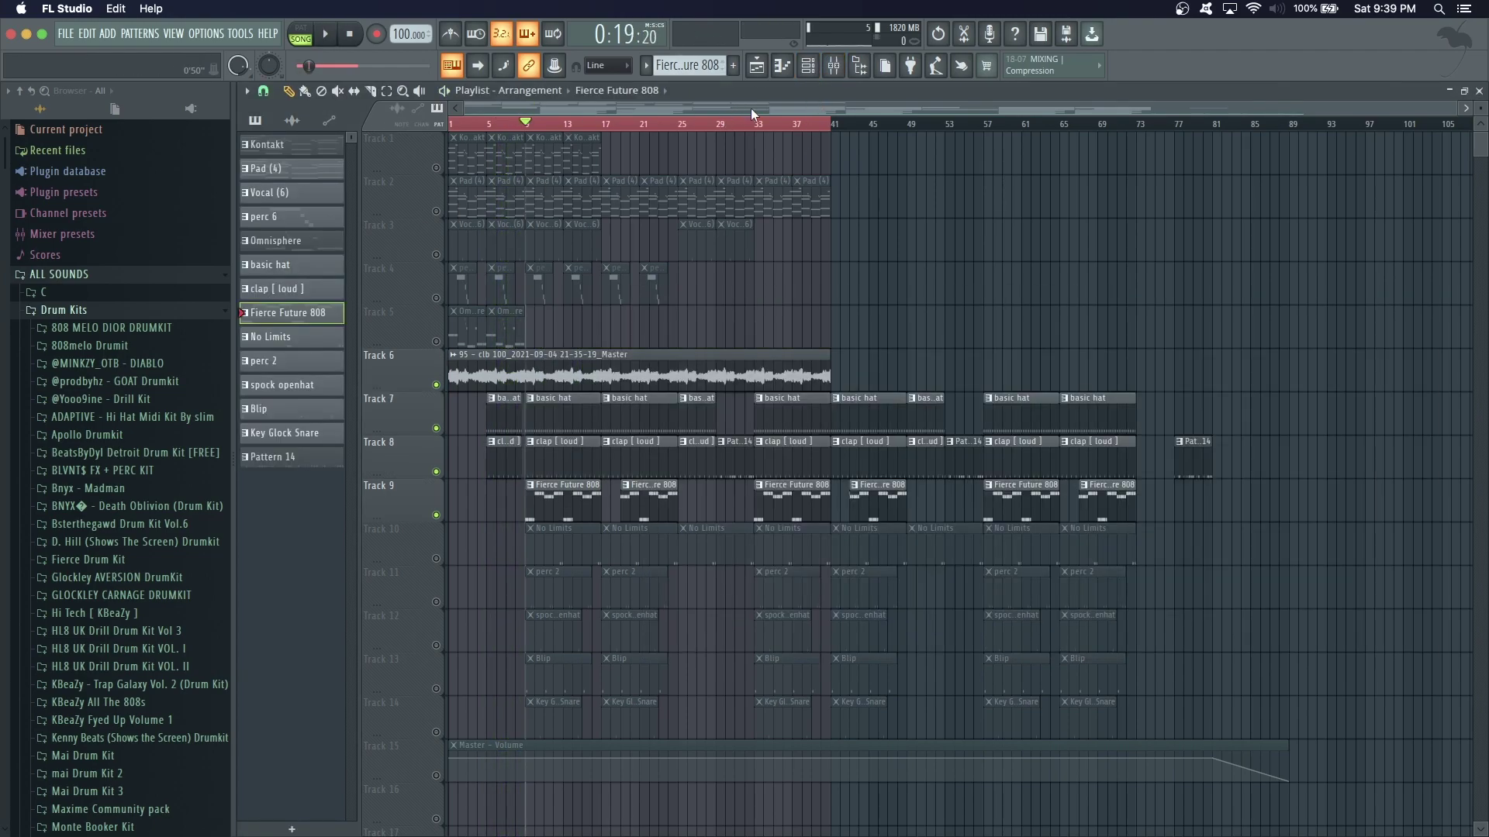
key("space")
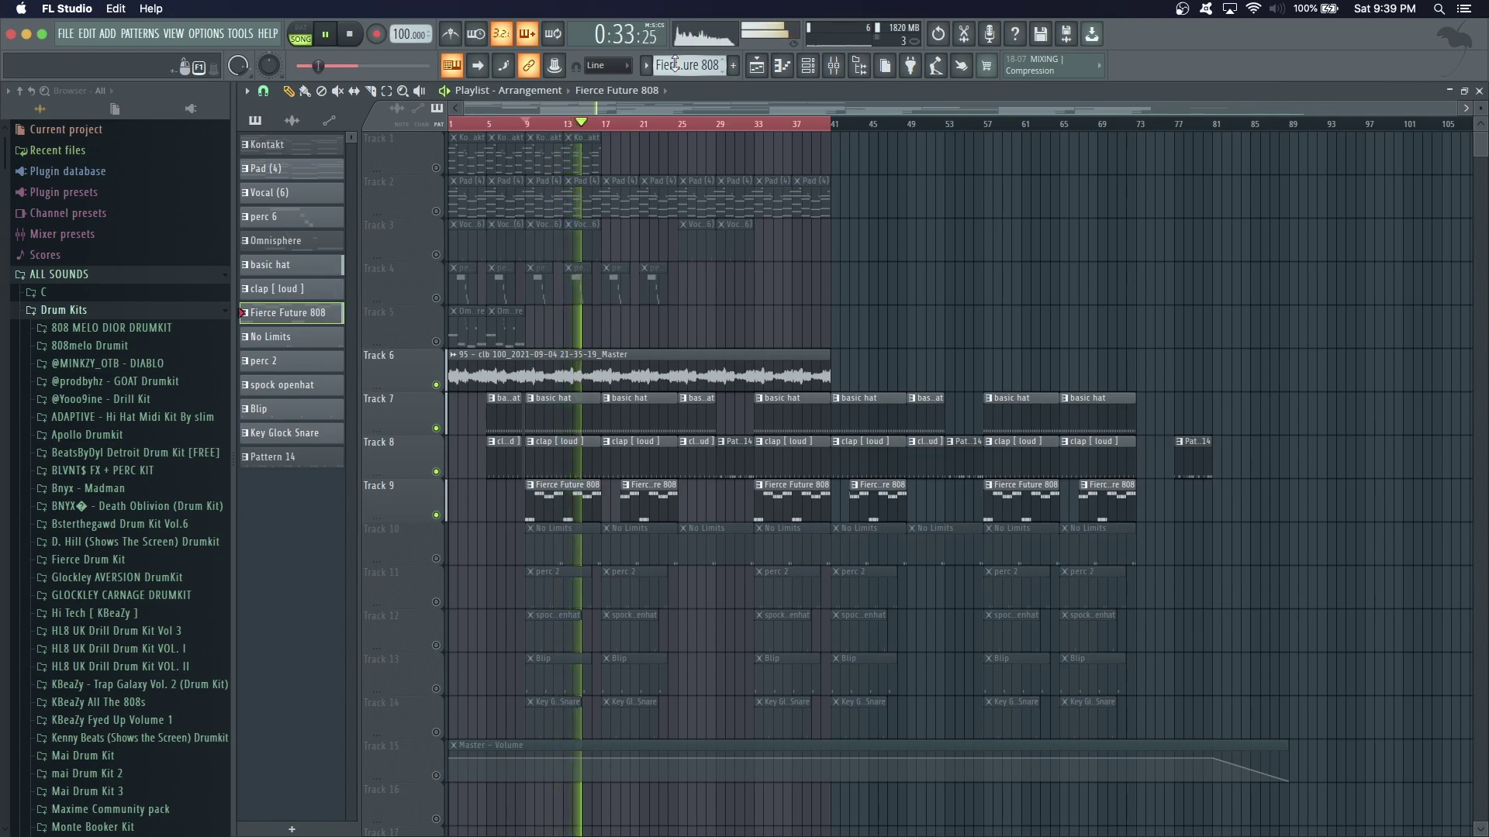
Unmute Track 10's No Limits clips and briefly play the arrangement
key("space")
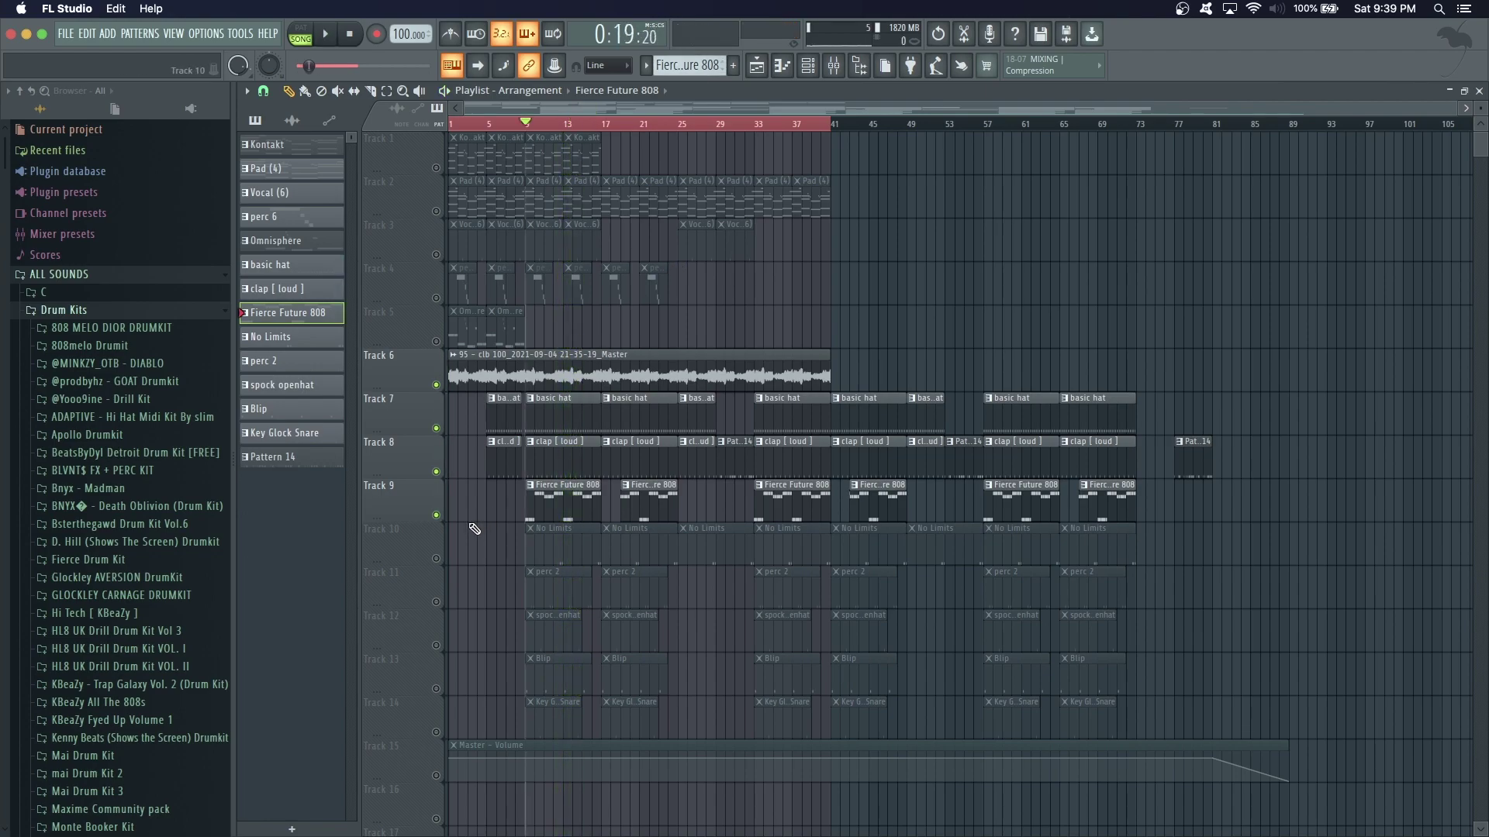
left_click(436, 558)
left_click(554, 134)
key("space")
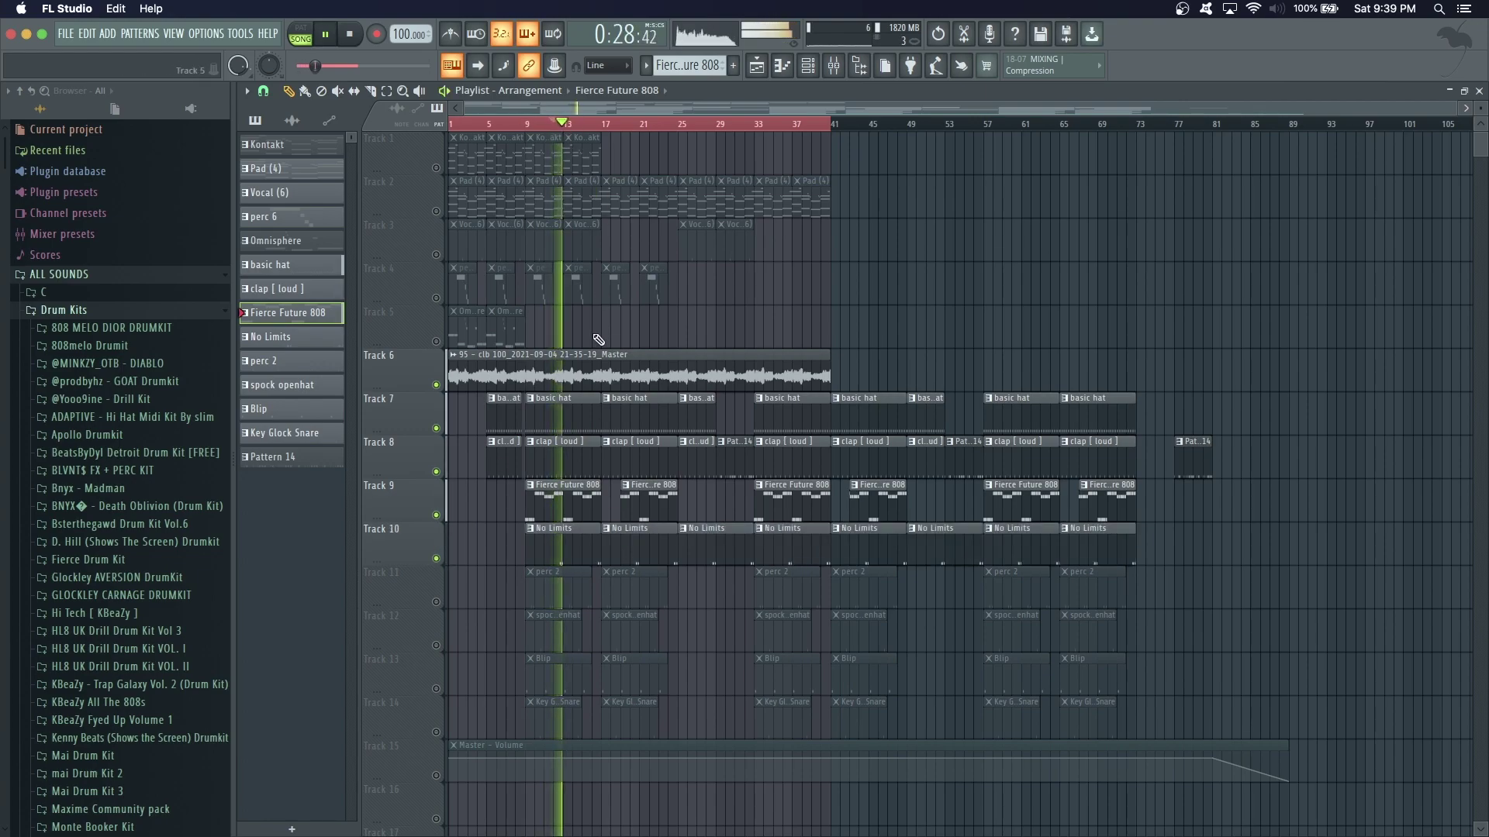
key("space")
Unmute tracks 11–14 (perc 2, spock openhat, Blip, Key Glock Snare) and play from bars 9 and 29
left_click(436, 601)
left_click(436, 645)
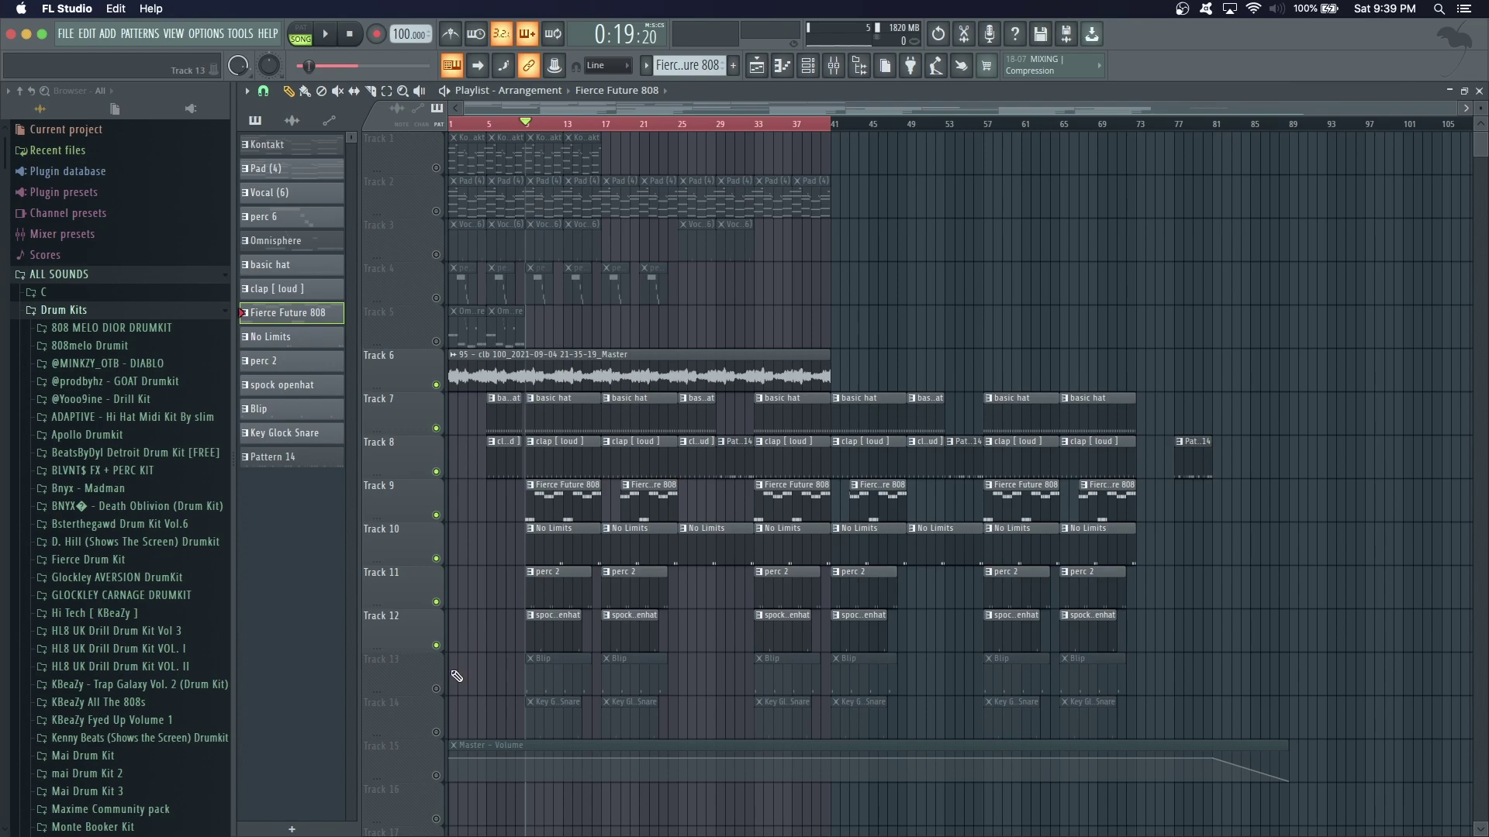
left_click(435, 688)
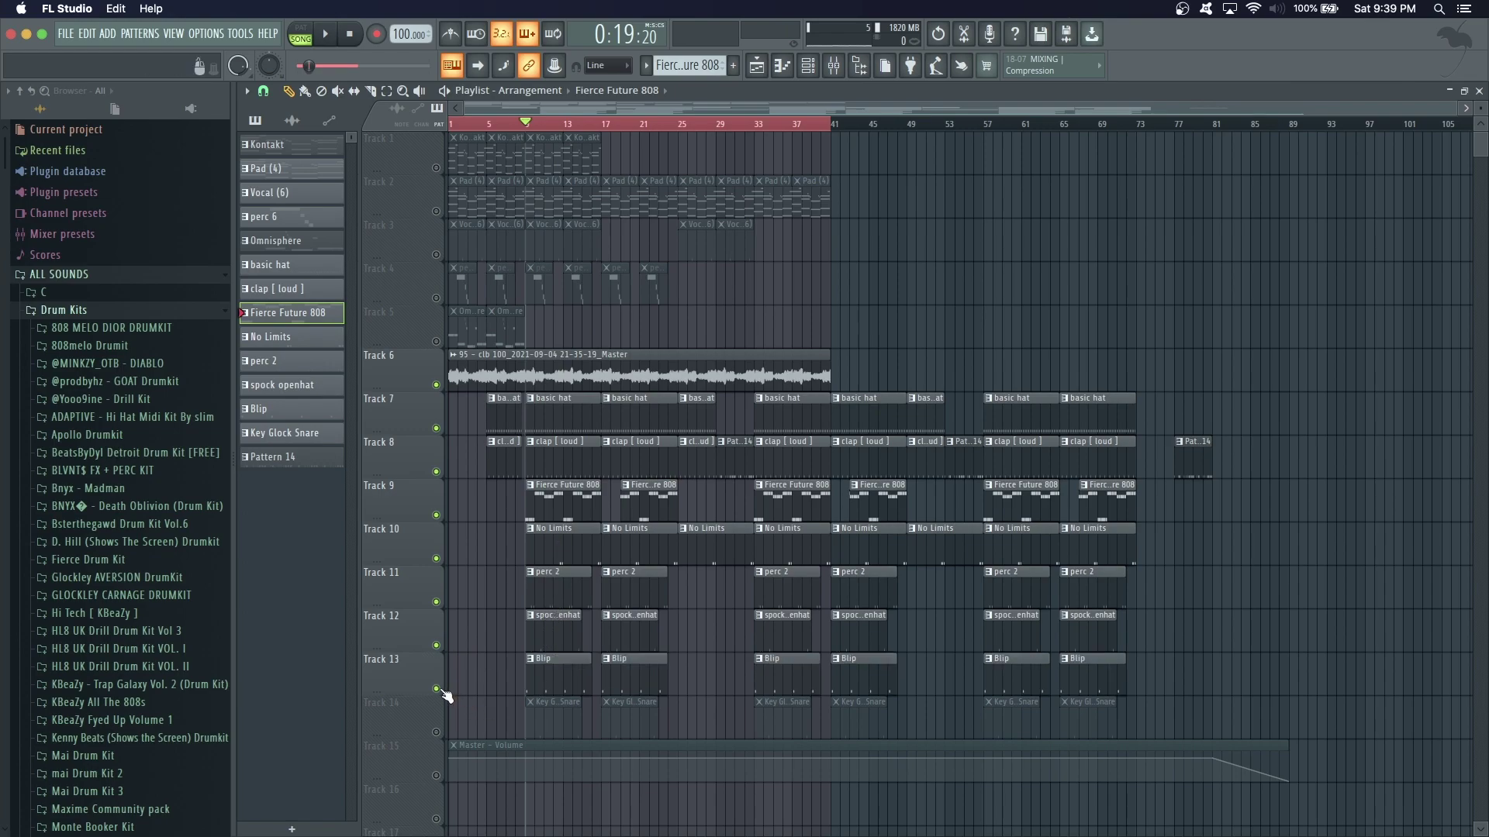
left_click(436, 732)
key("space")
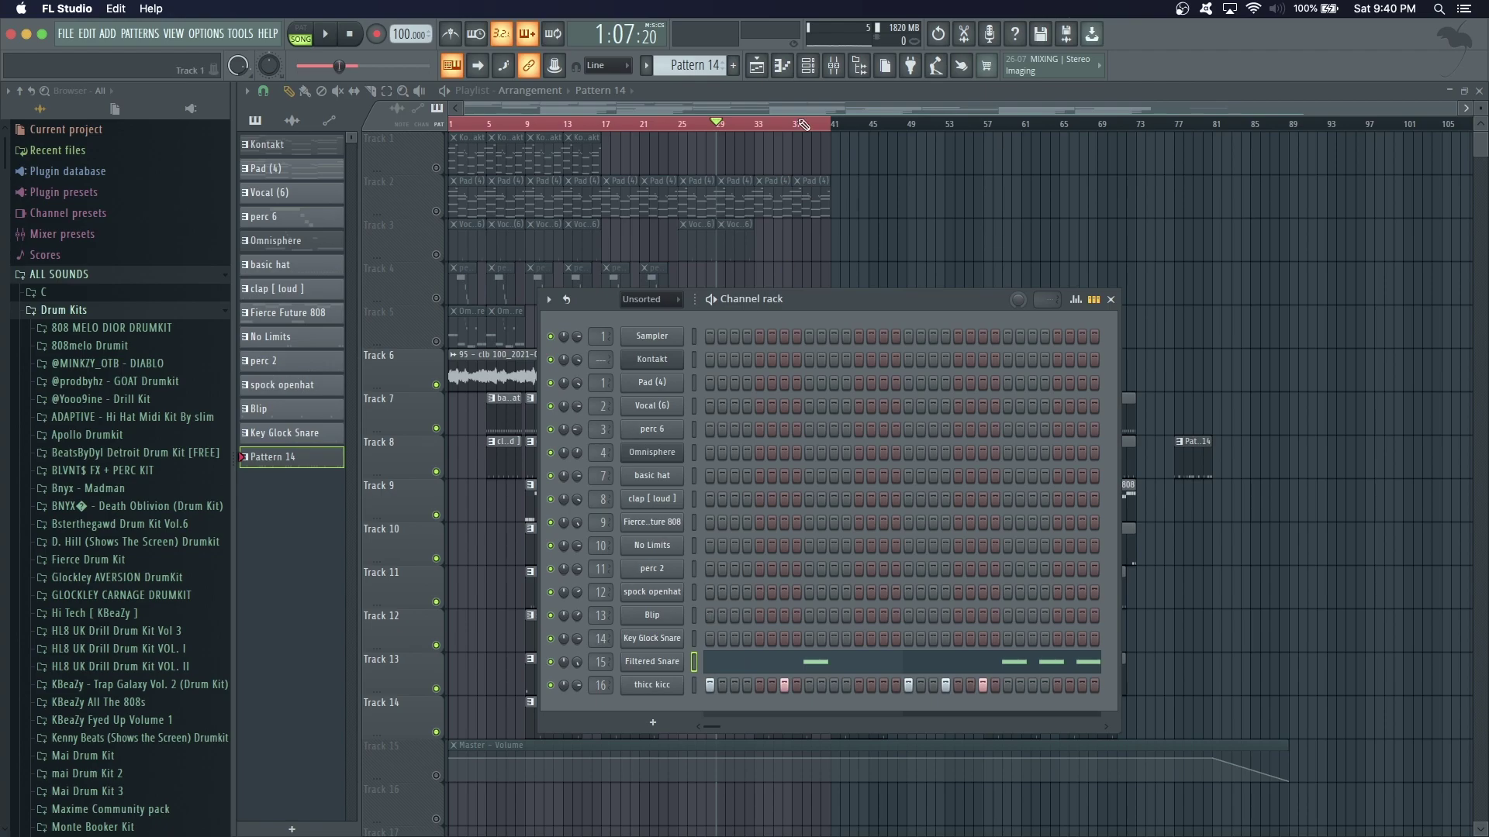
key("F6")
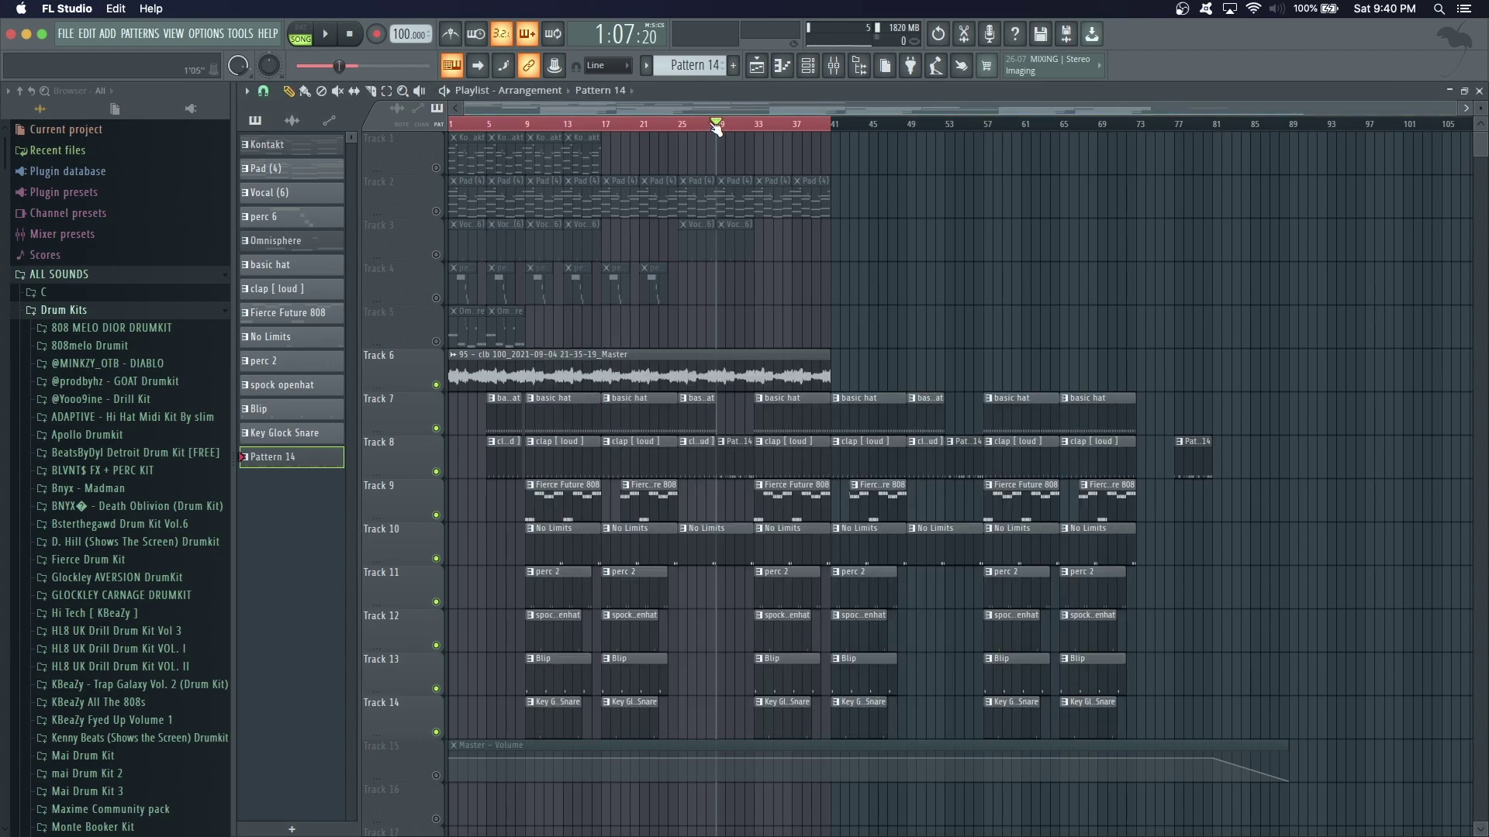
key("space")
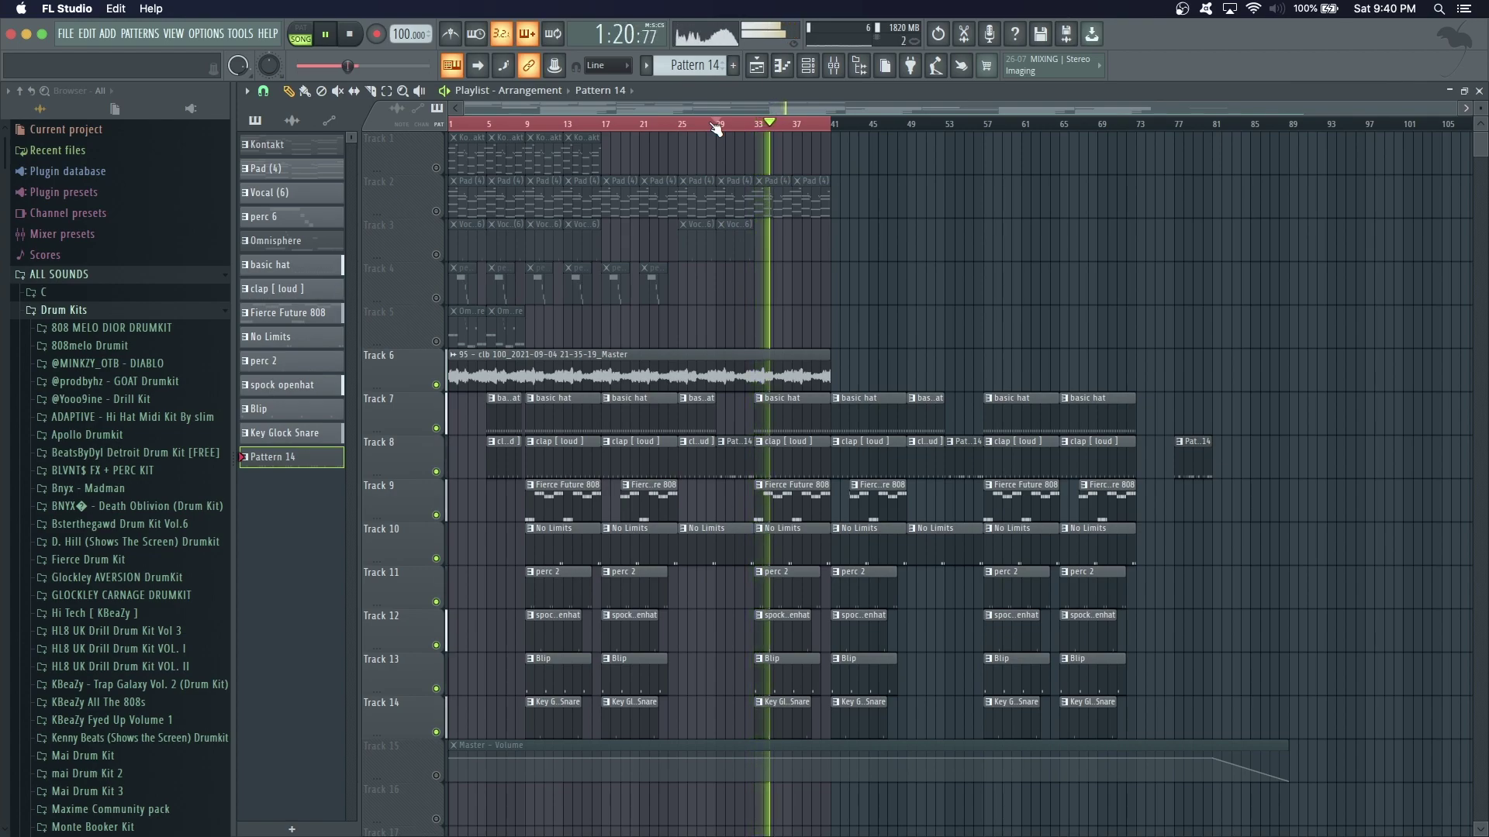
key("space")
left_click(516, 124)
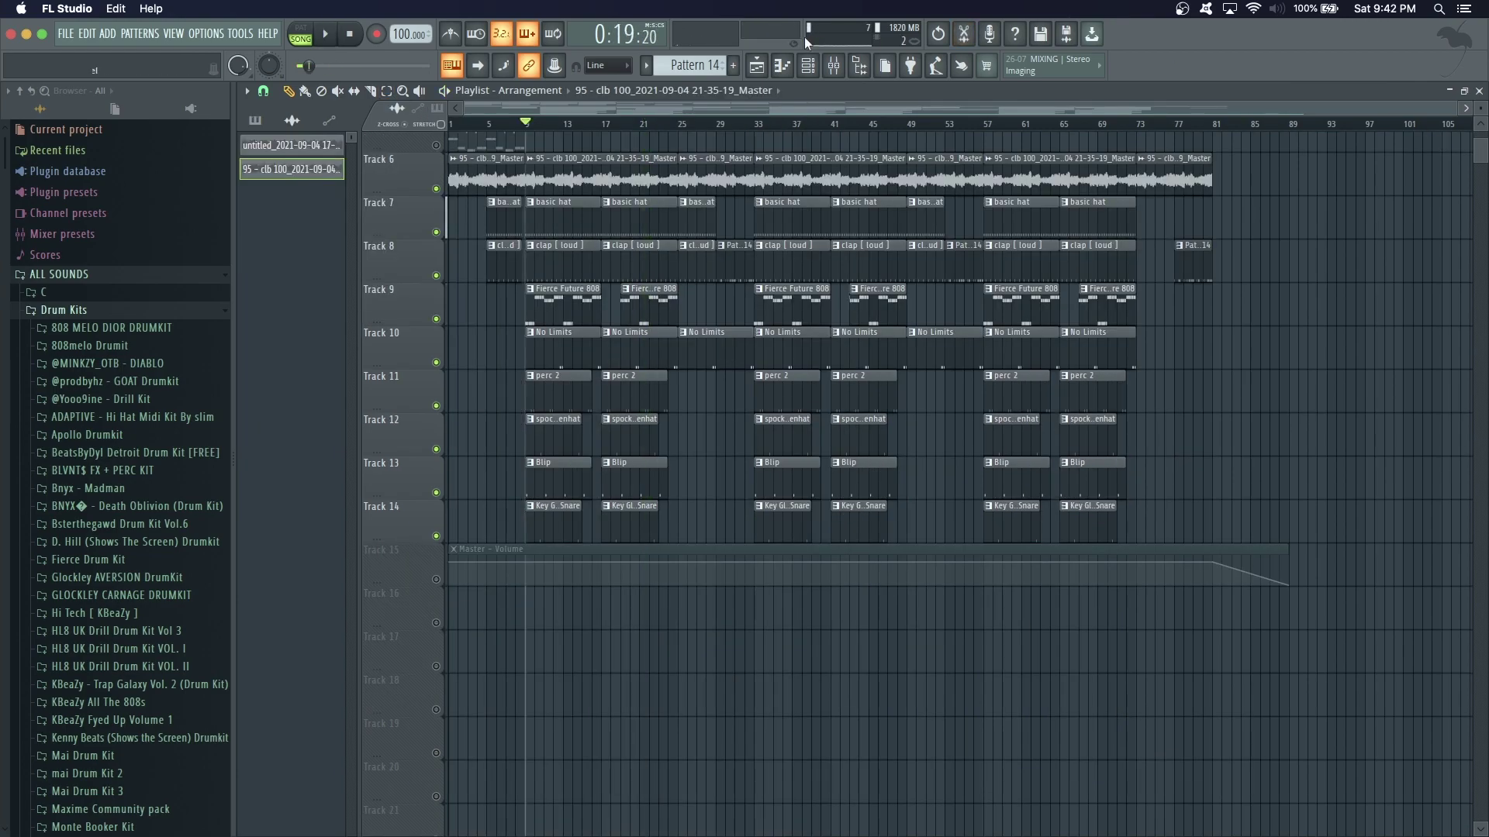
Load Fruity Limiter and Fruity soft clipper on the Master insert, with the limiter bypassed
left_click(833, 65)
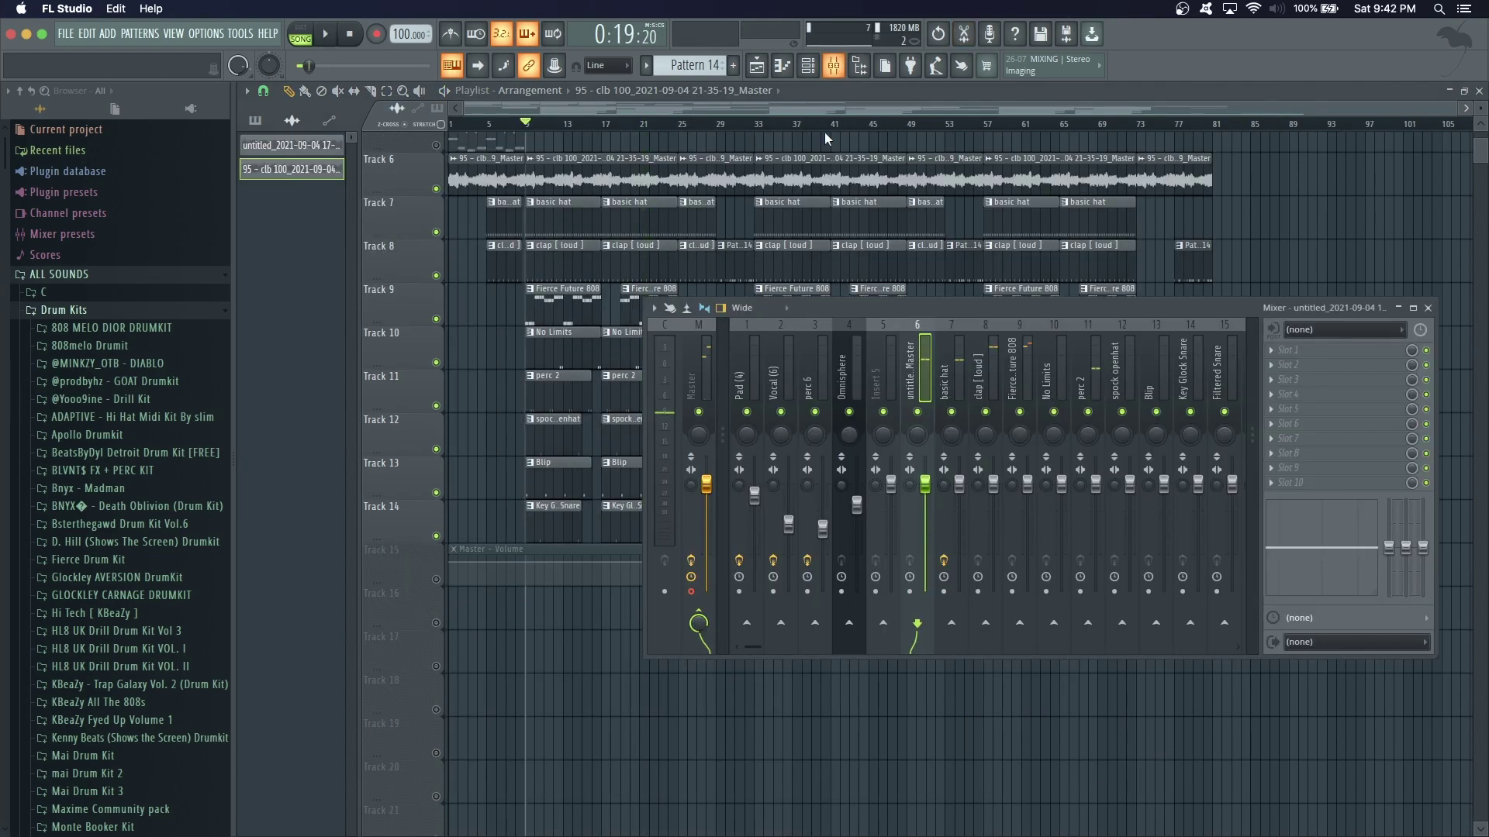
scroll(738, 341, "down", 2)
scroll(656, 367, "up", 2)
left_click(705, 375)
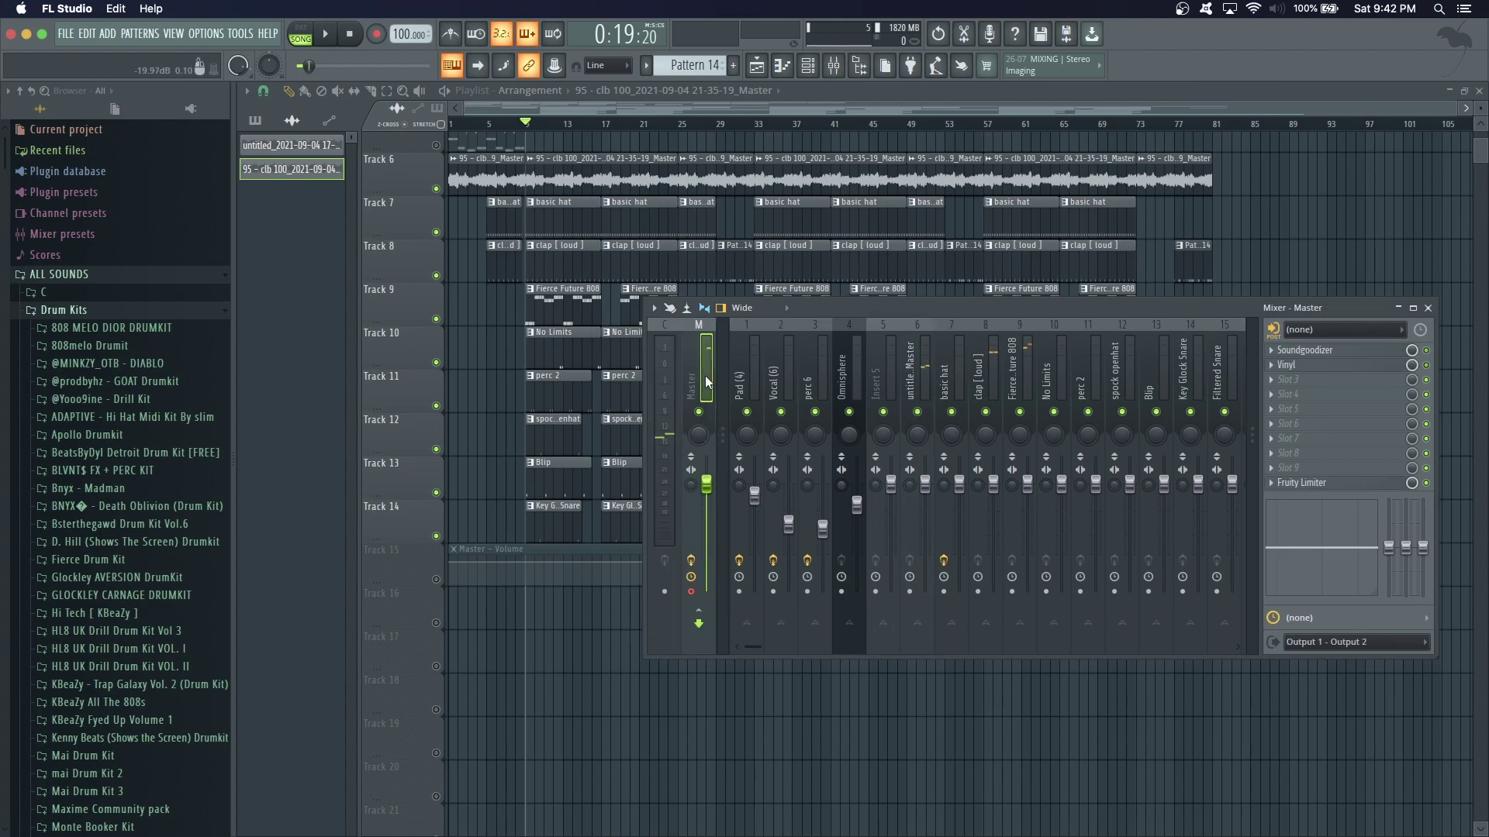
left_click(1287, 468)
left_click(1054, 384)
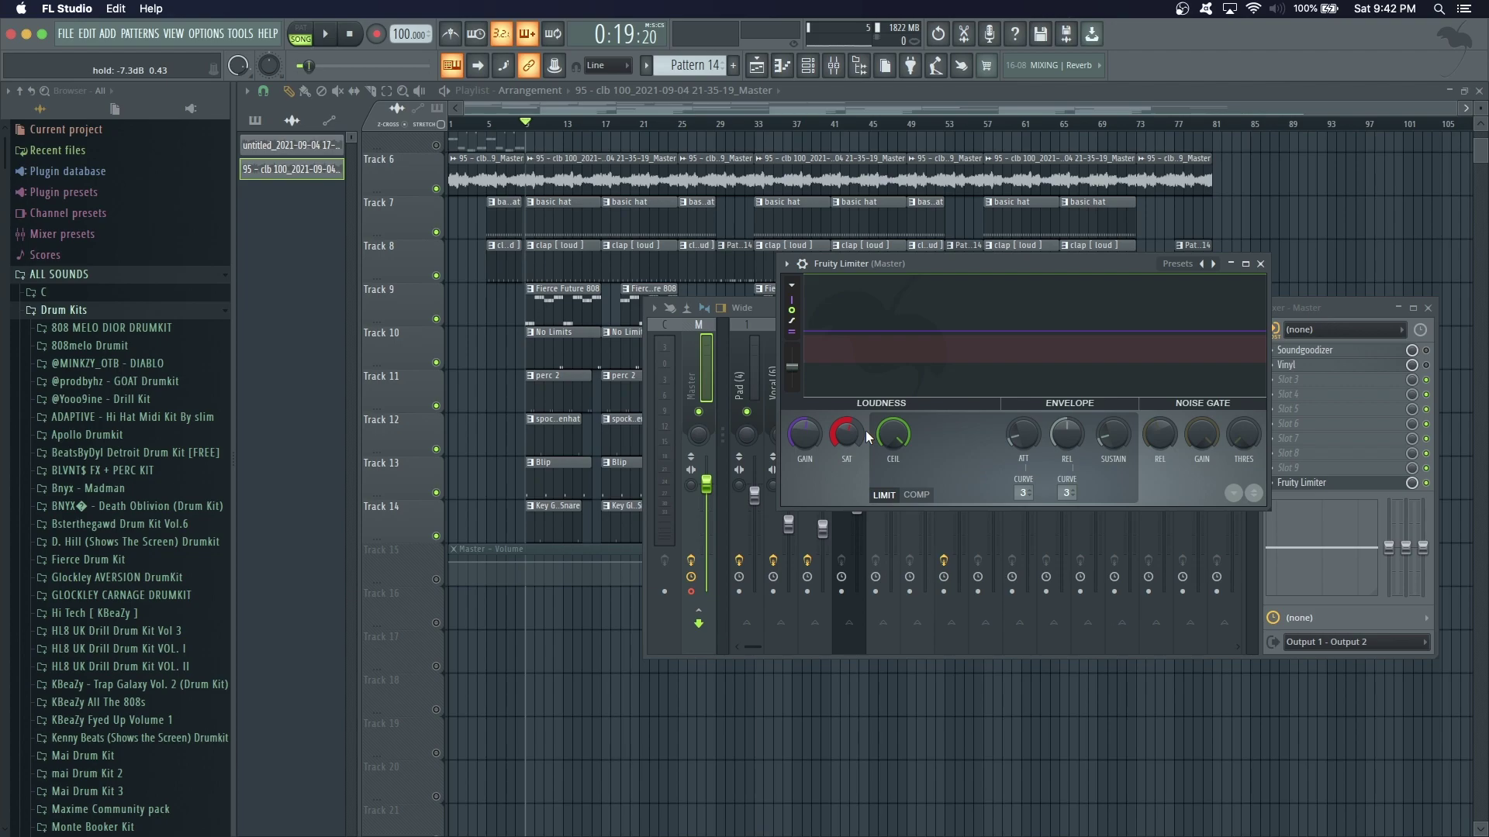
left_click(1296, 458)
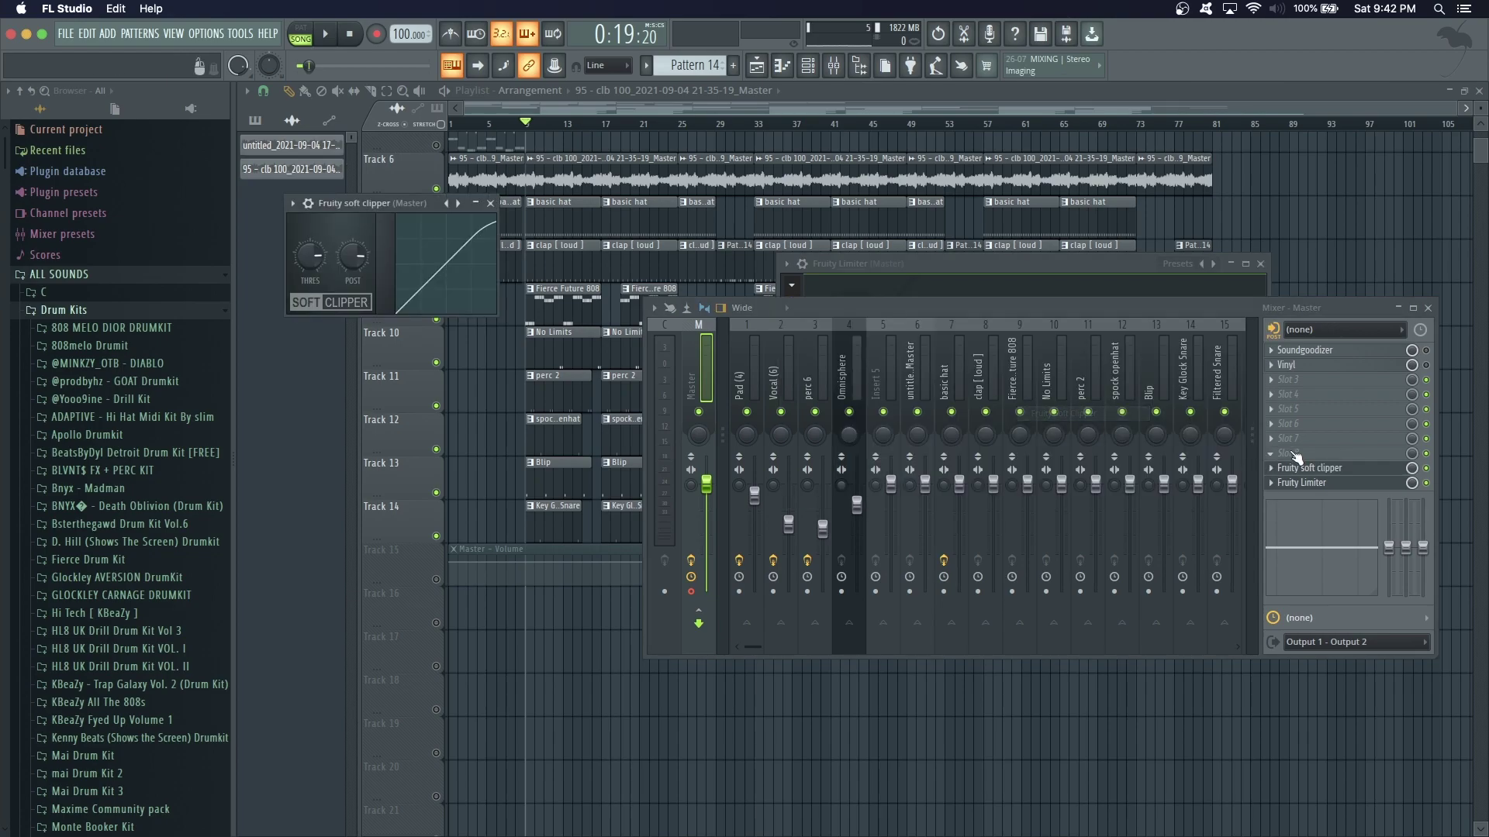
left_click(1425, 483)
Play the beat twice to hear the master without the limiter
key("space")
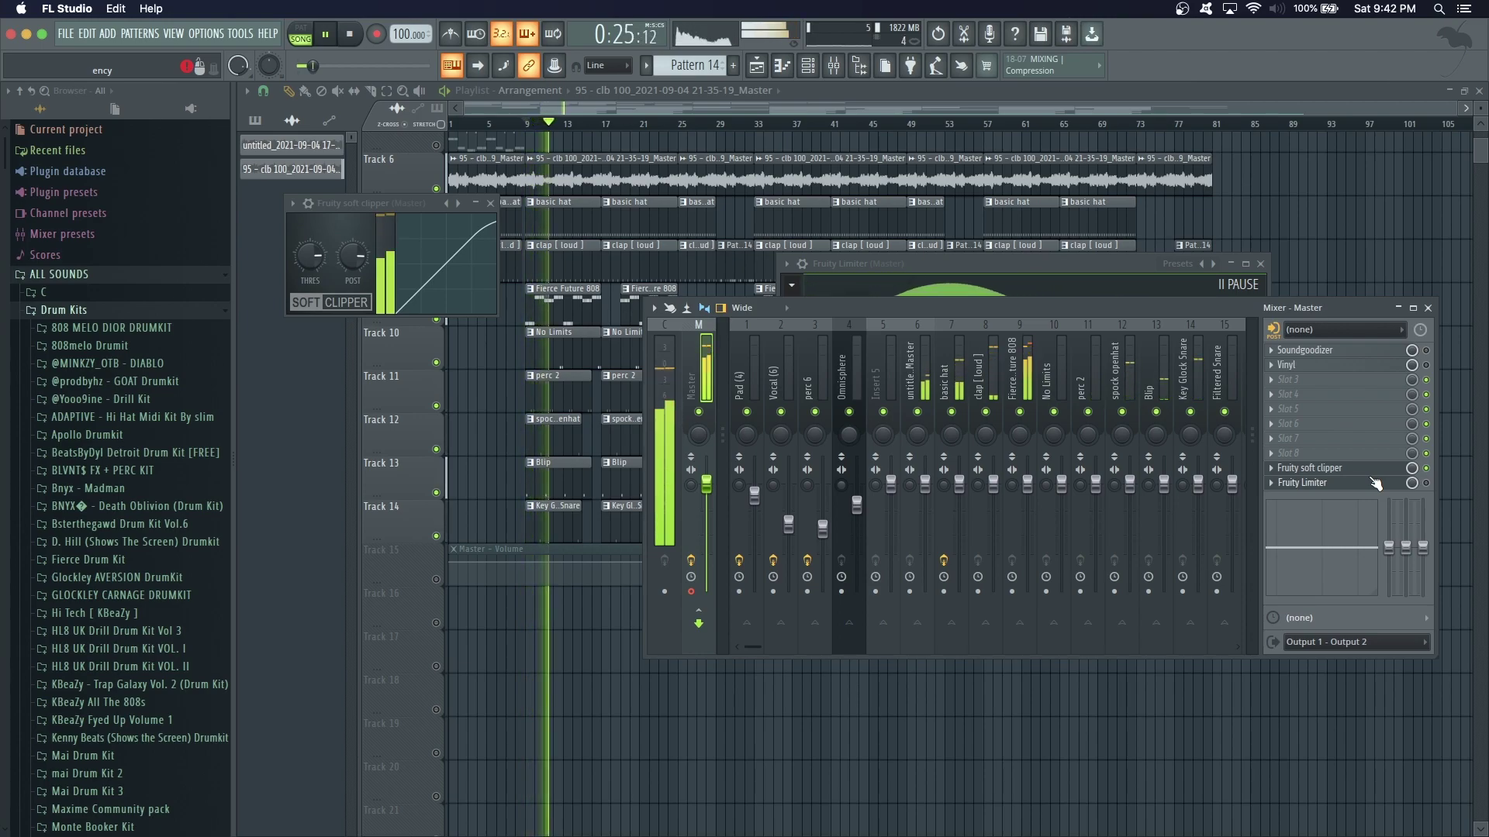
key("space")
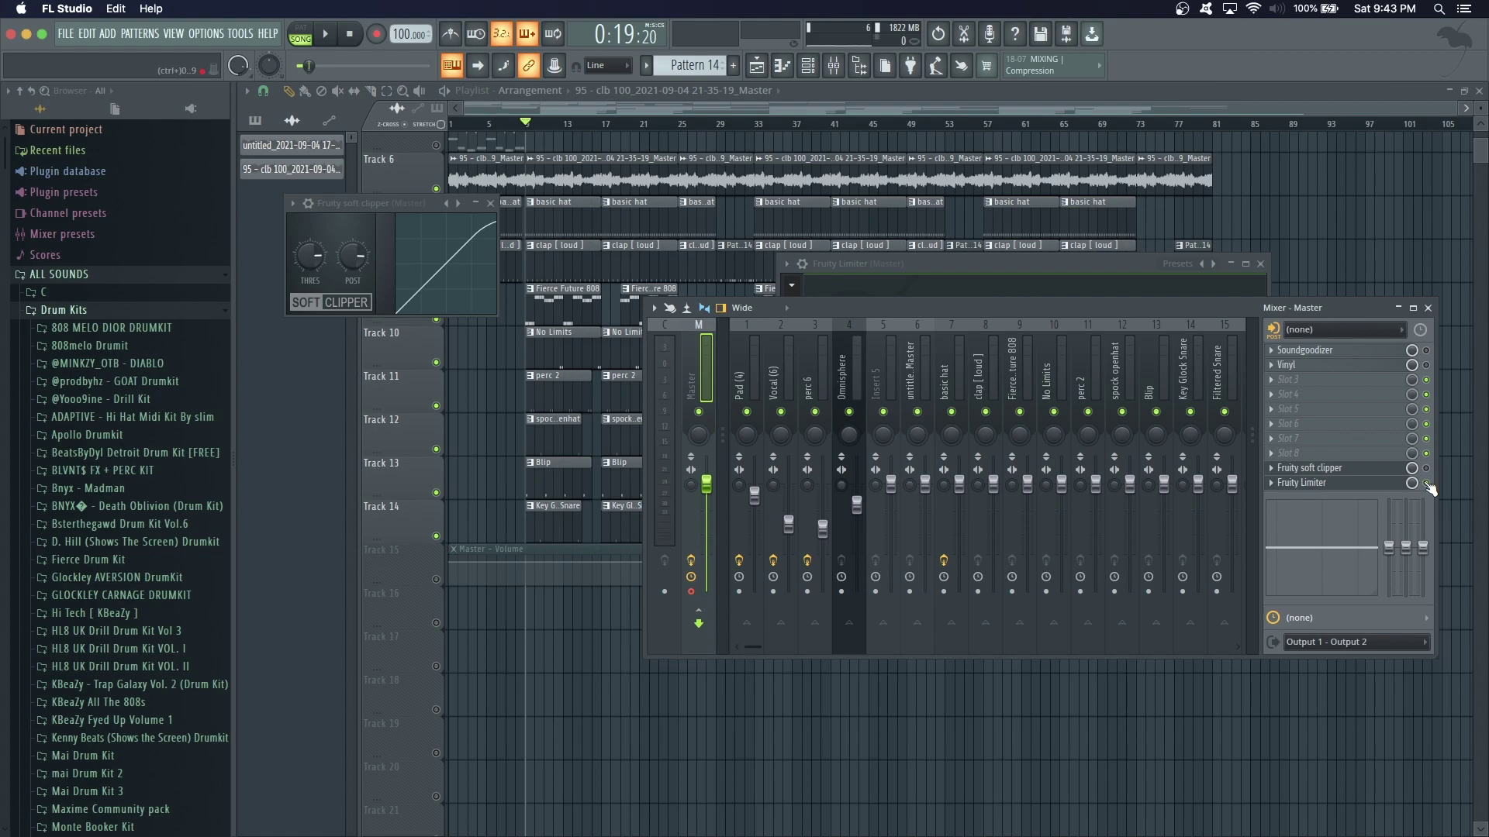
key("space")
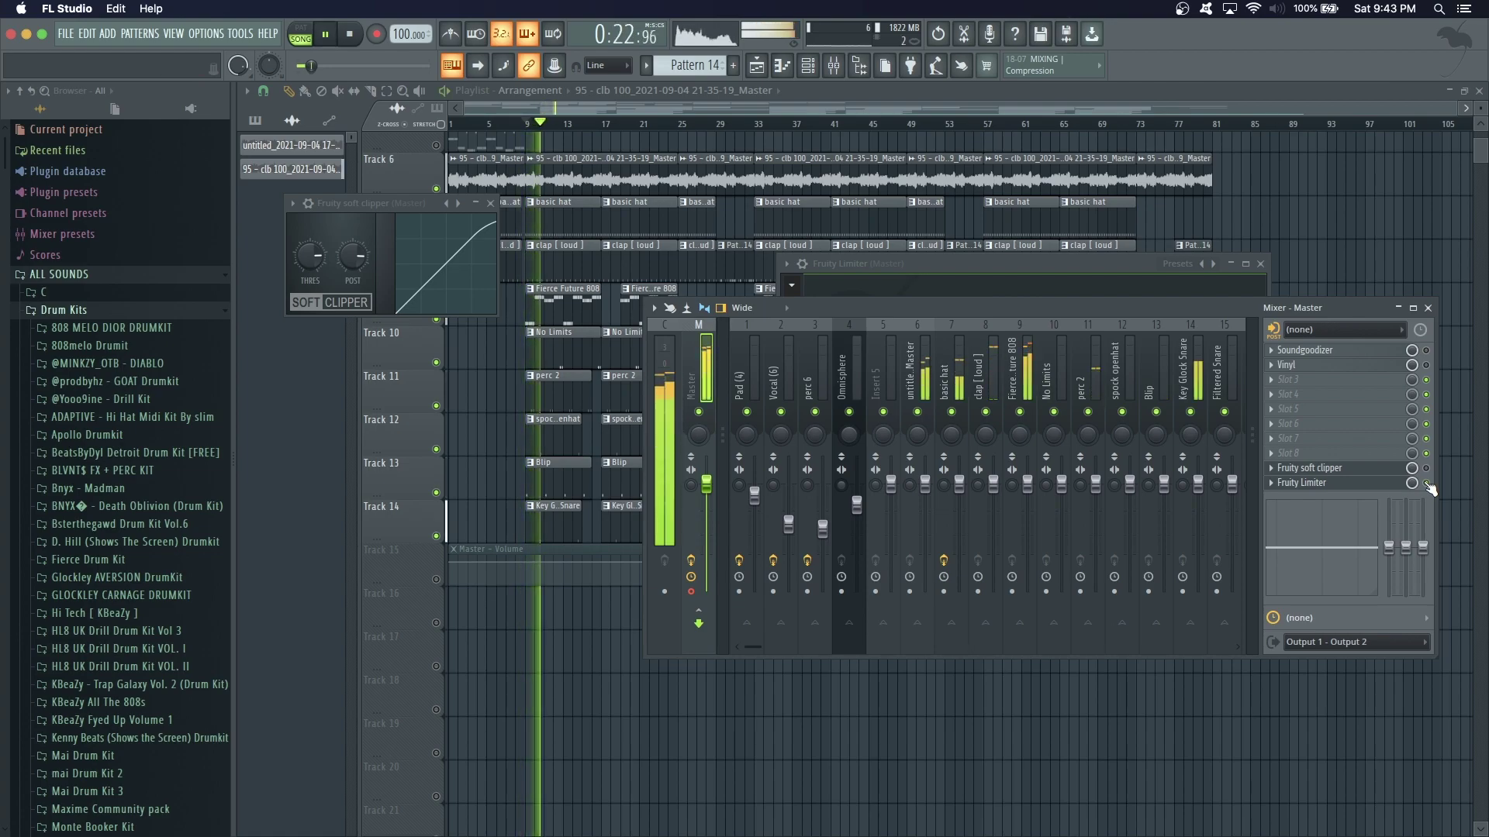
key("space")
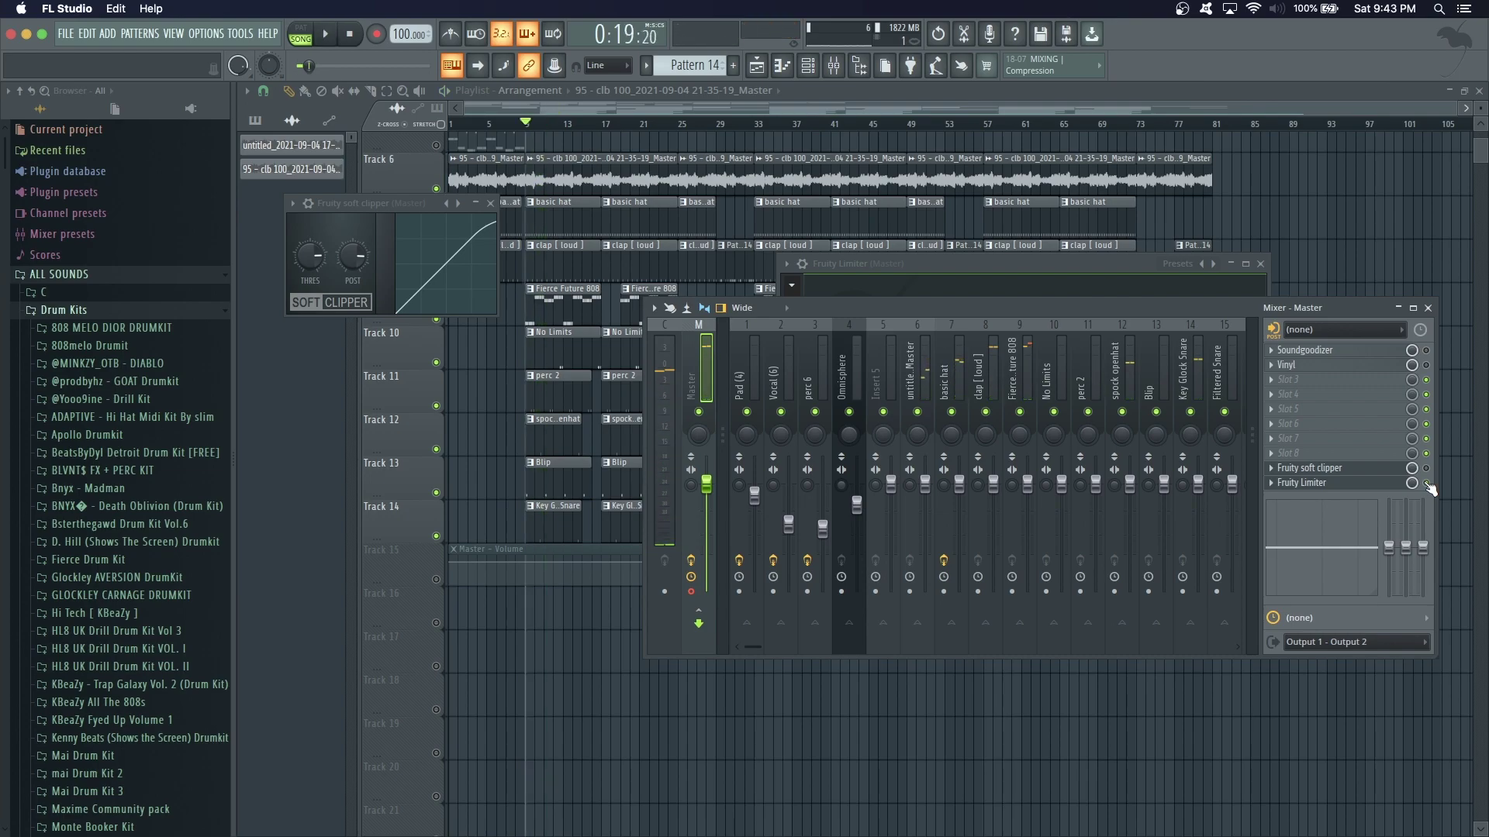
Open the Master Fruity Limiter window and play the beat through it twice
left_click(1365, 488)
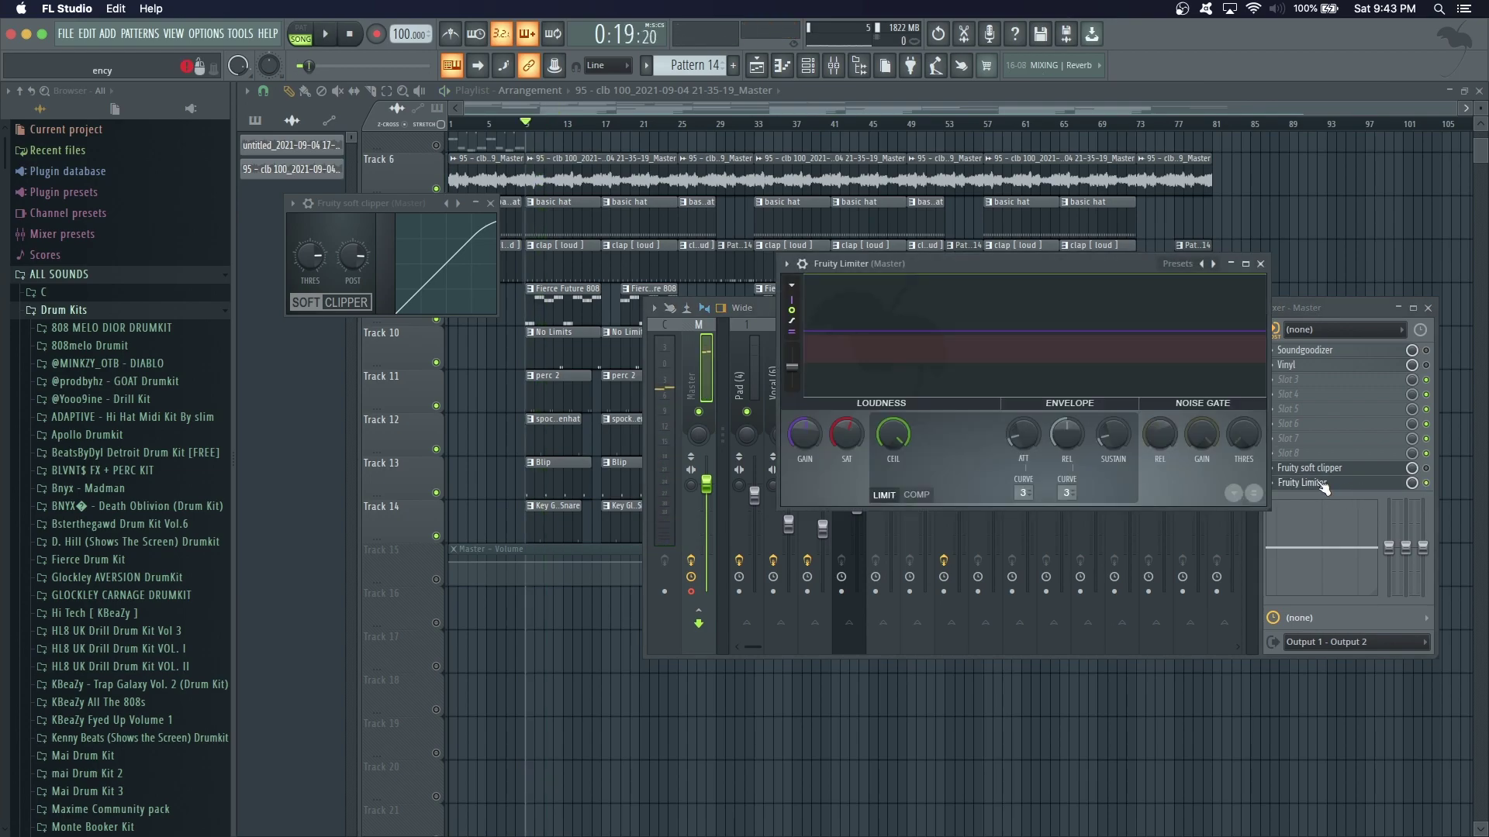
left_click_drag(891, 267, 925, 251)
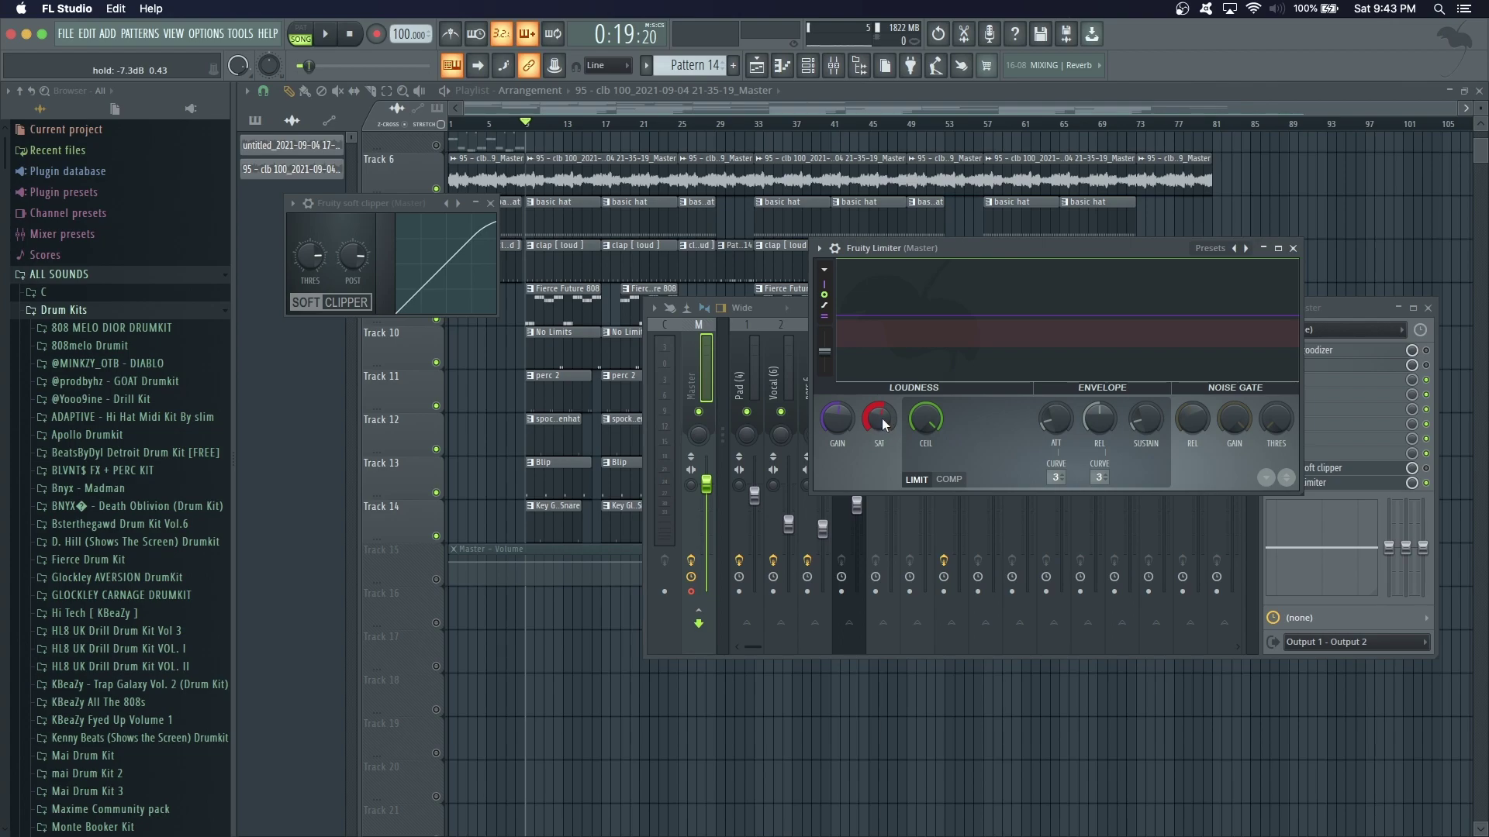
key("space")
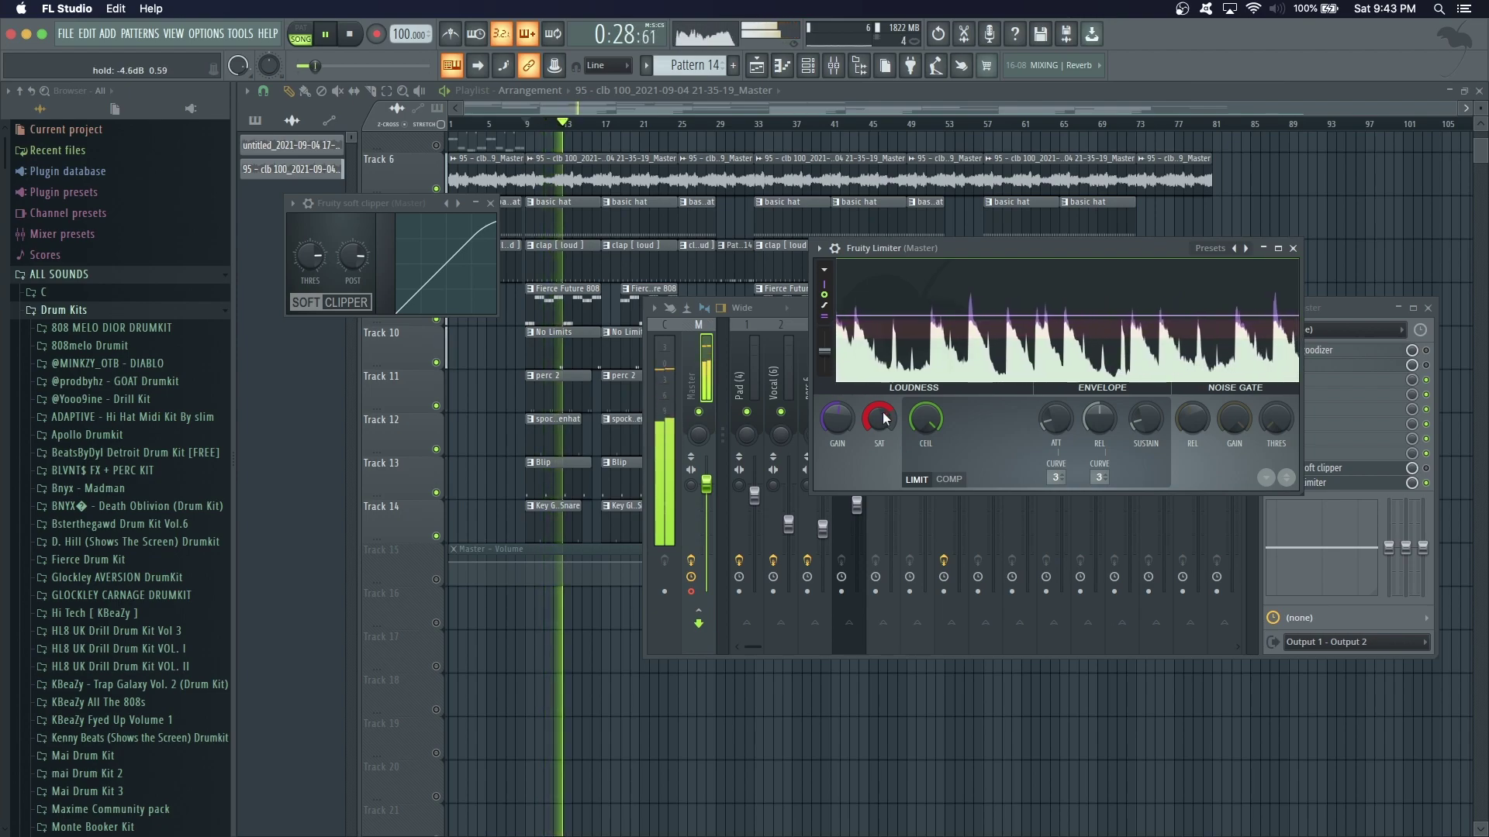
key("space")
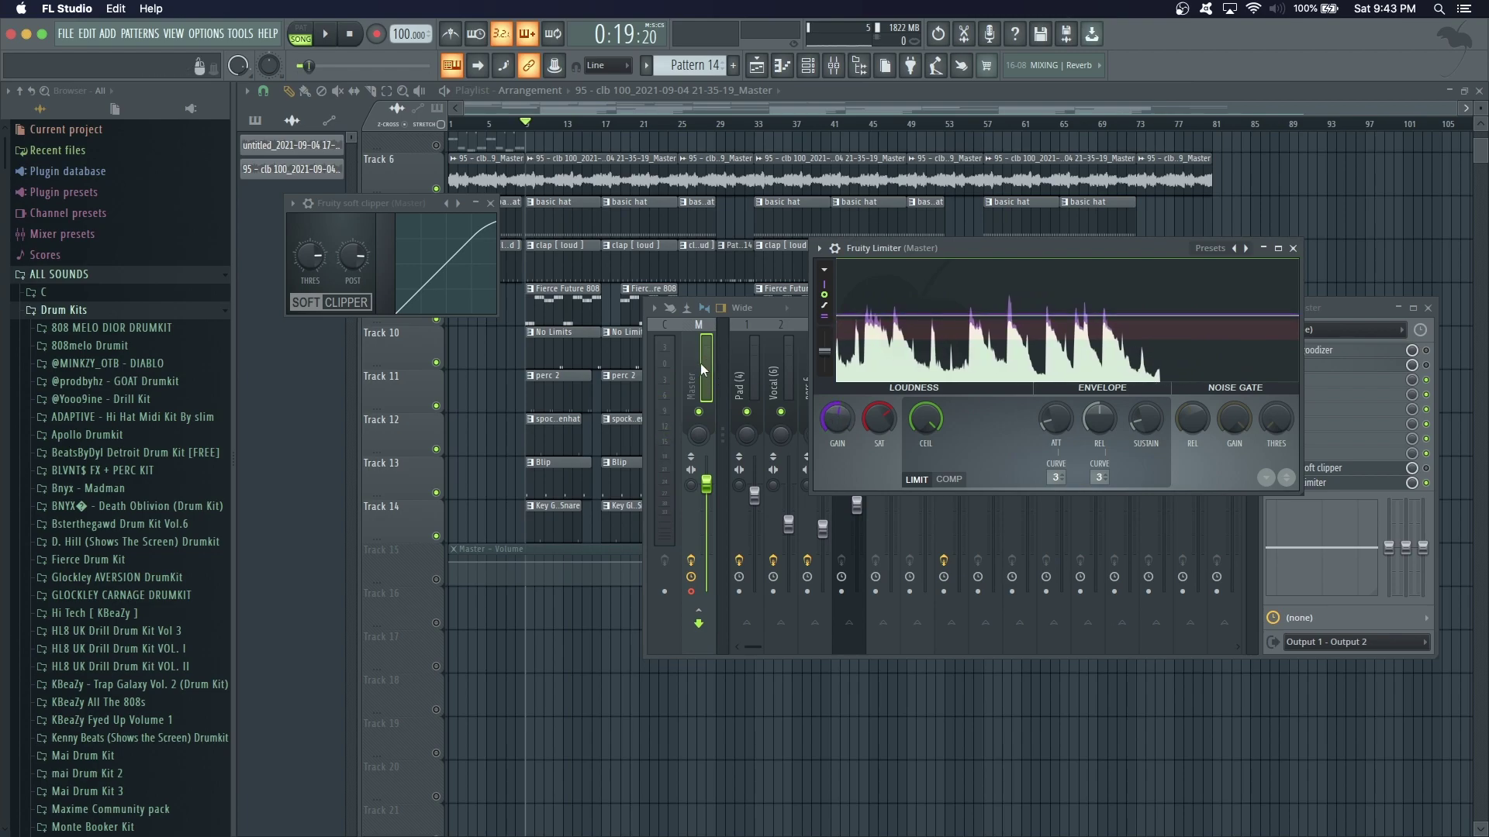
key("space")
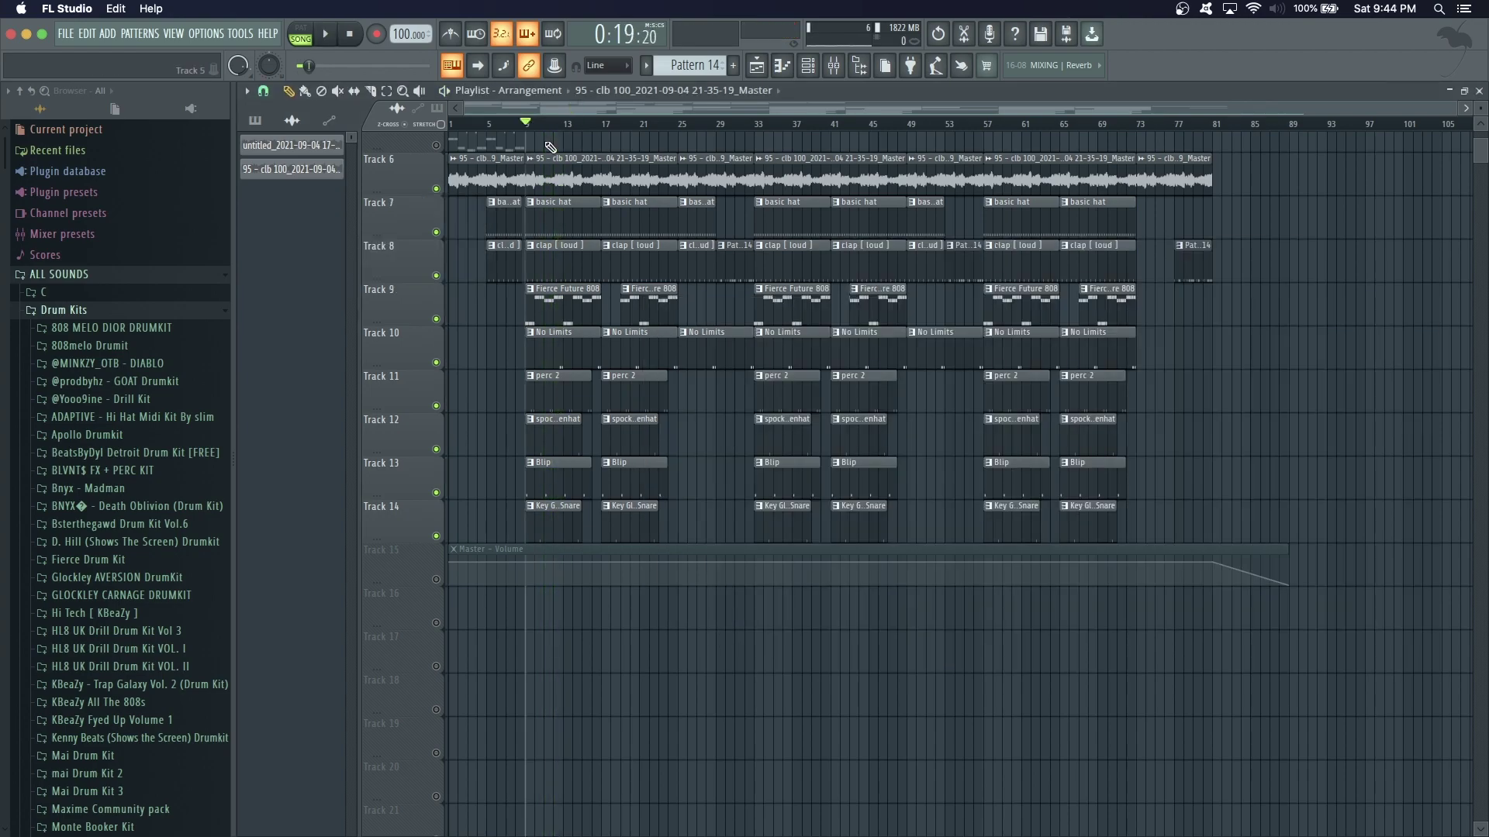
Mark bars 9–25 on the playlist ruler as a time selection spanning tracks 1–14
left_click_drag(526, 124, 676, 123)
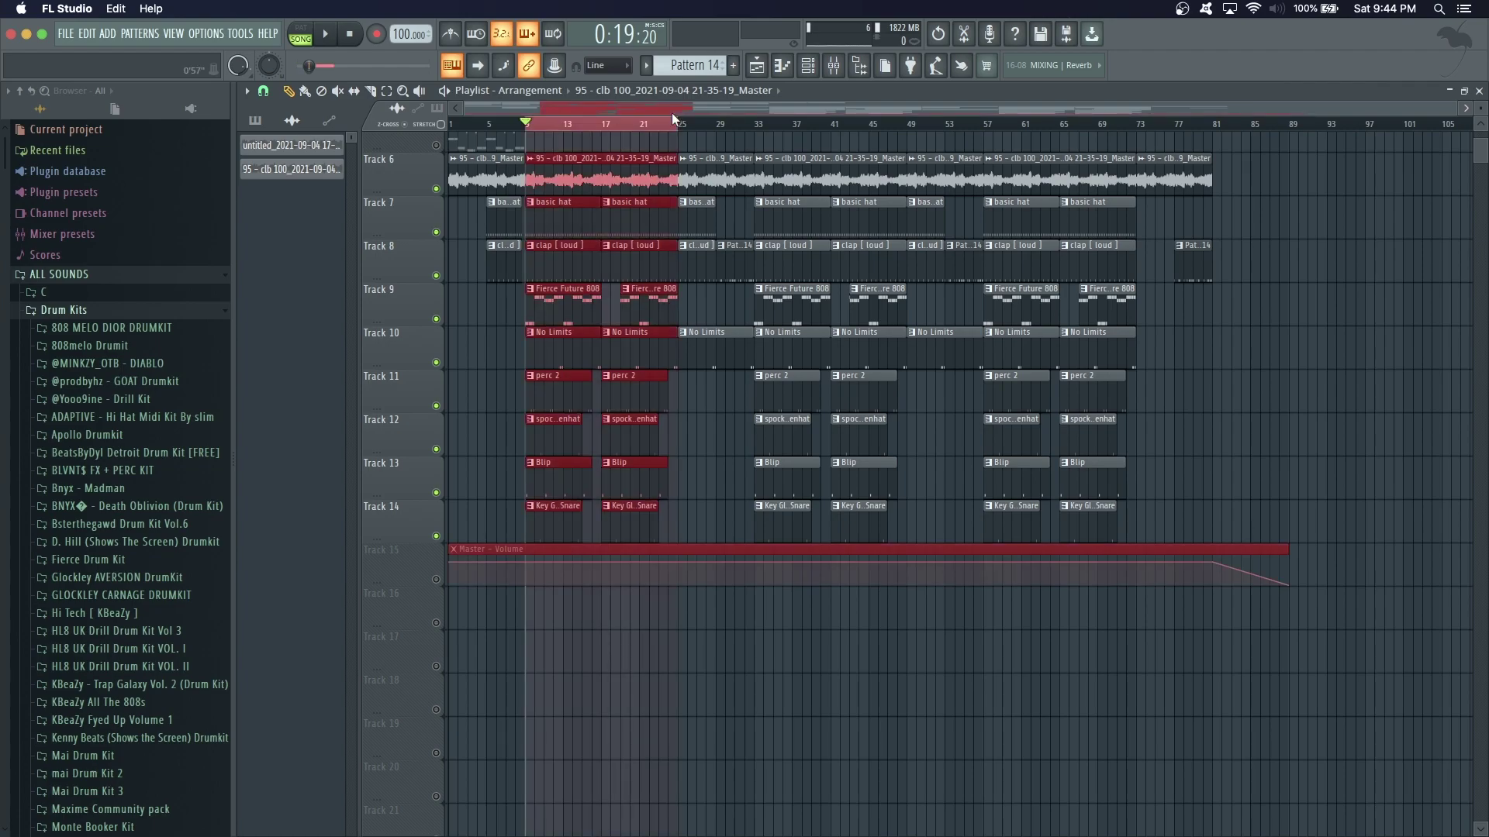
scroll(622, 160, "up", 5)
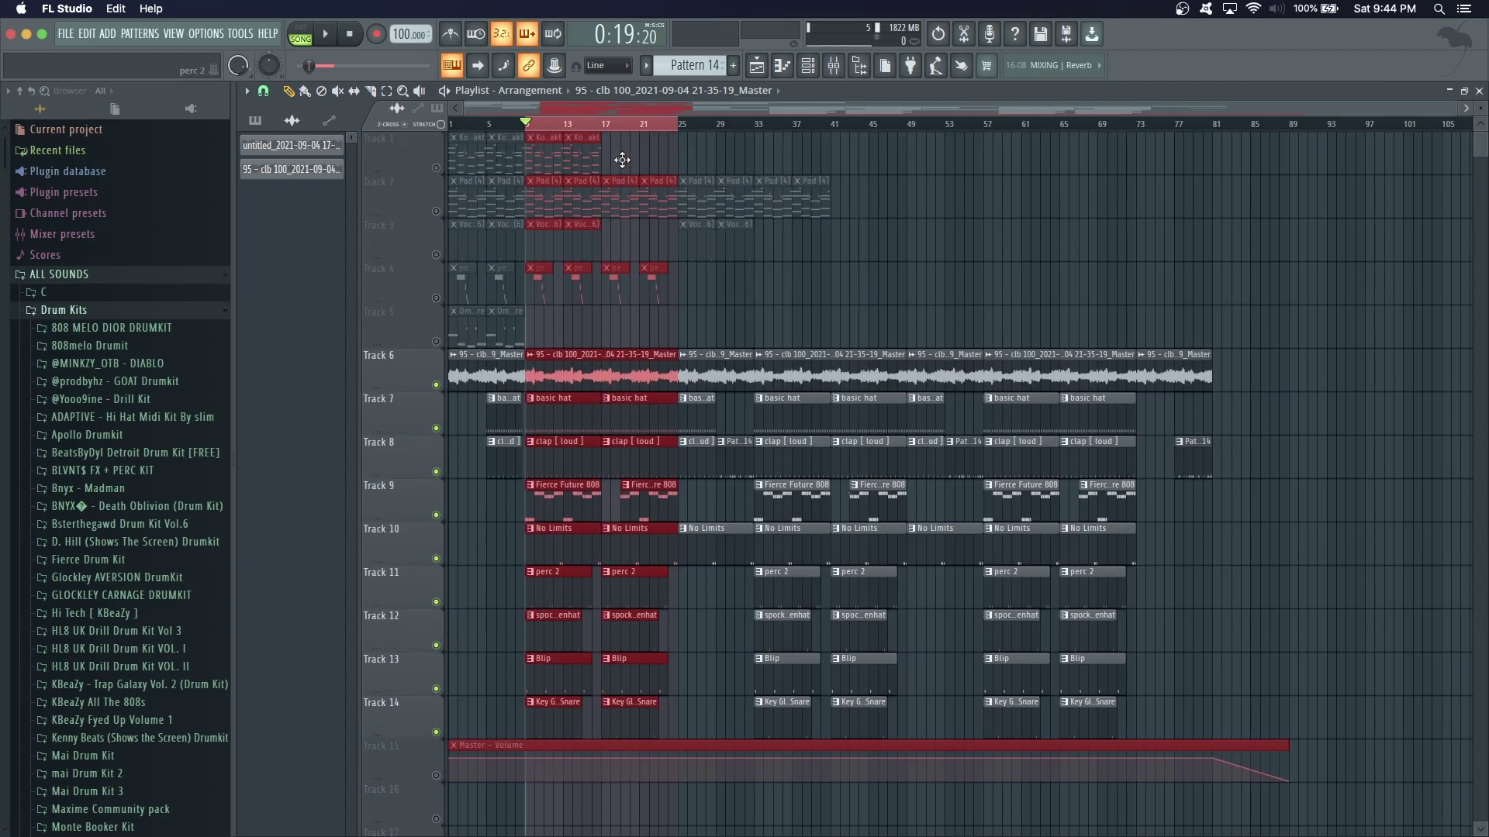